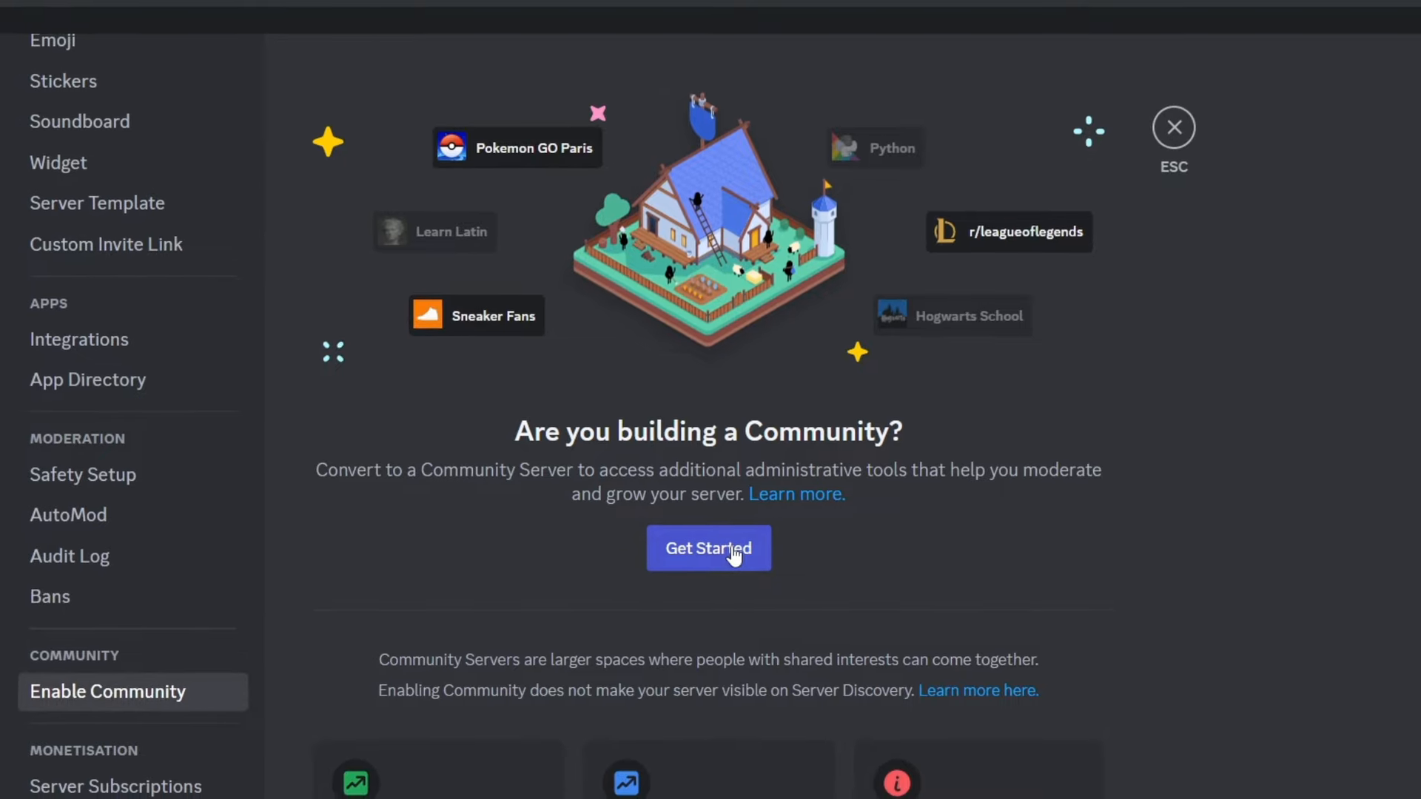
Start converting the server to a Community server, complete the safety checks and continue through the basic setup
left_click(732, 553)
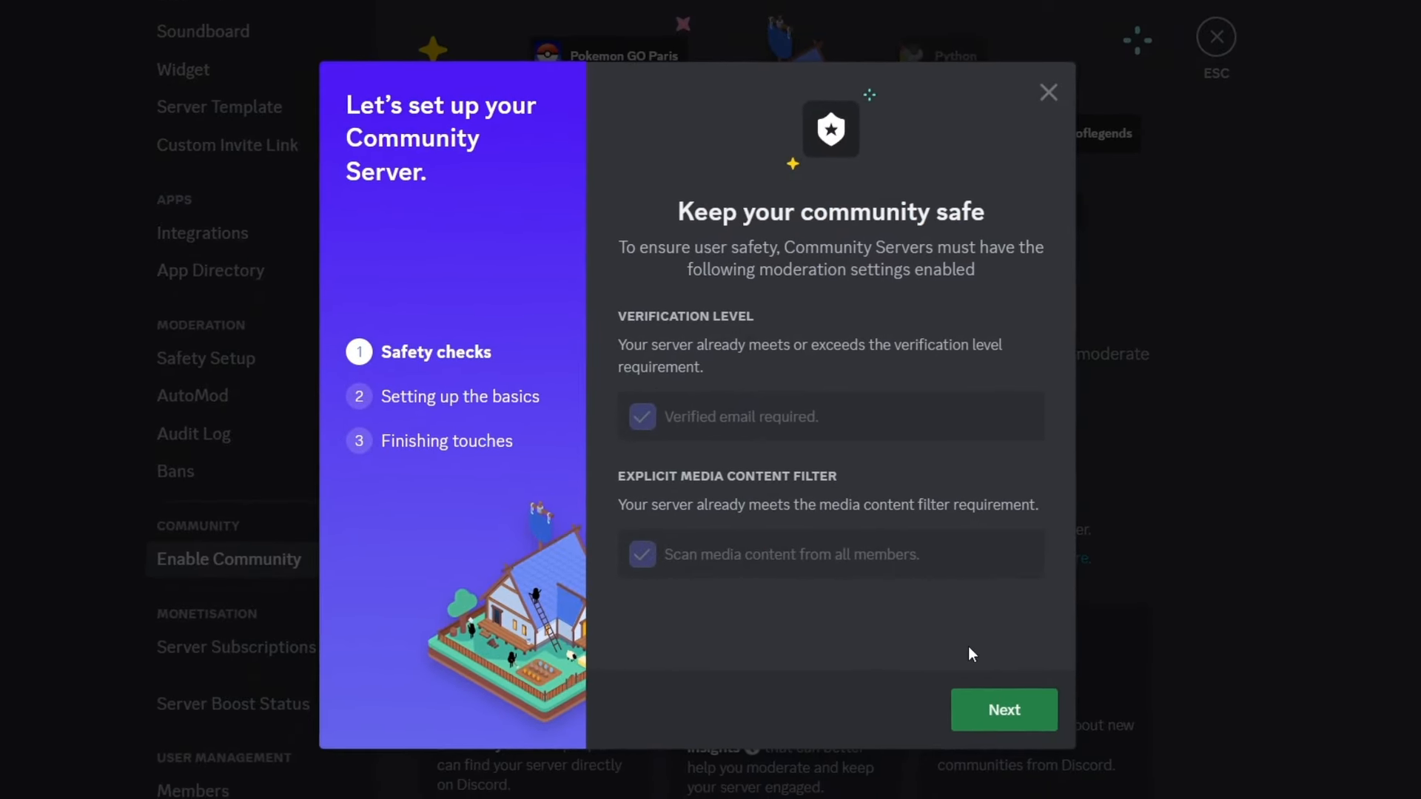
left_click(1002, 707)
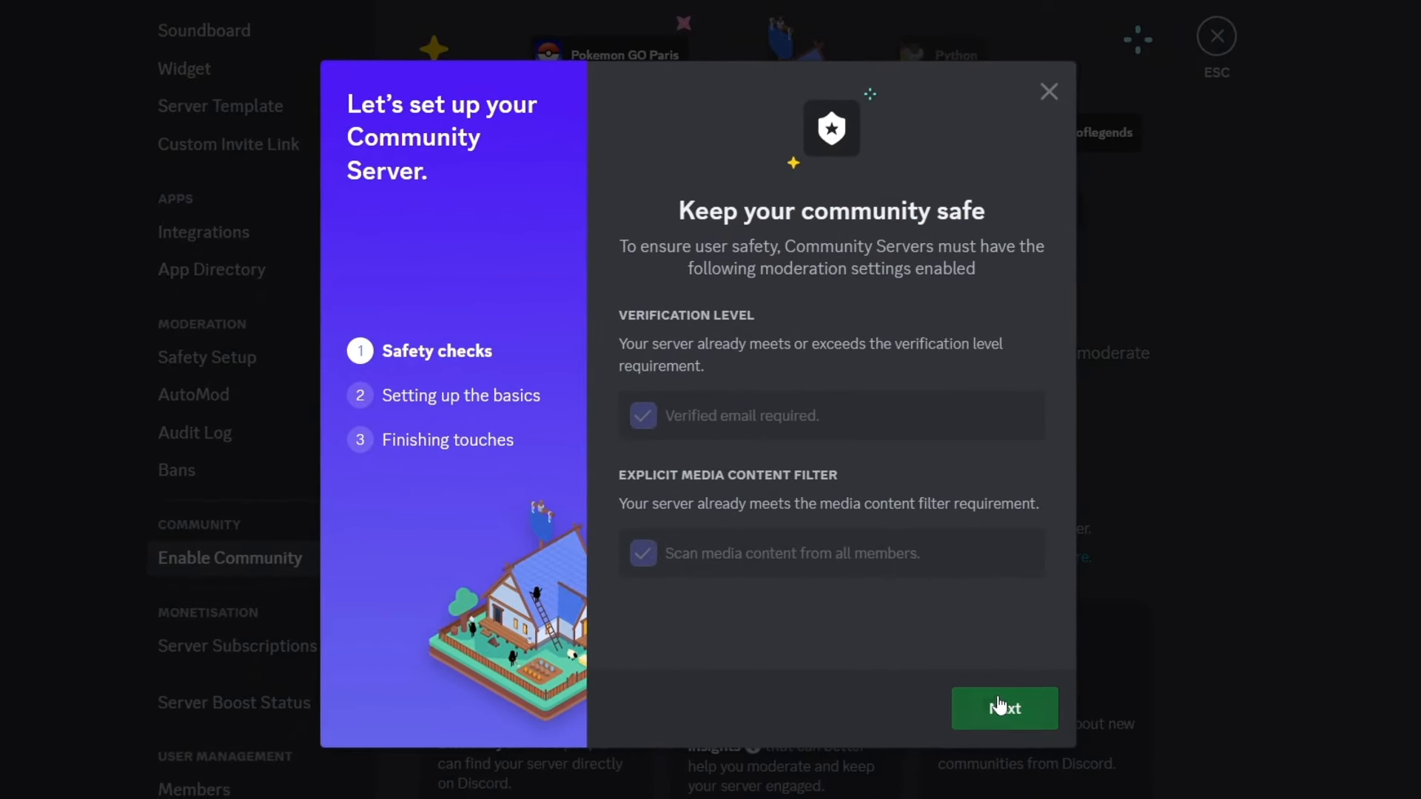
left_click(831, 444)
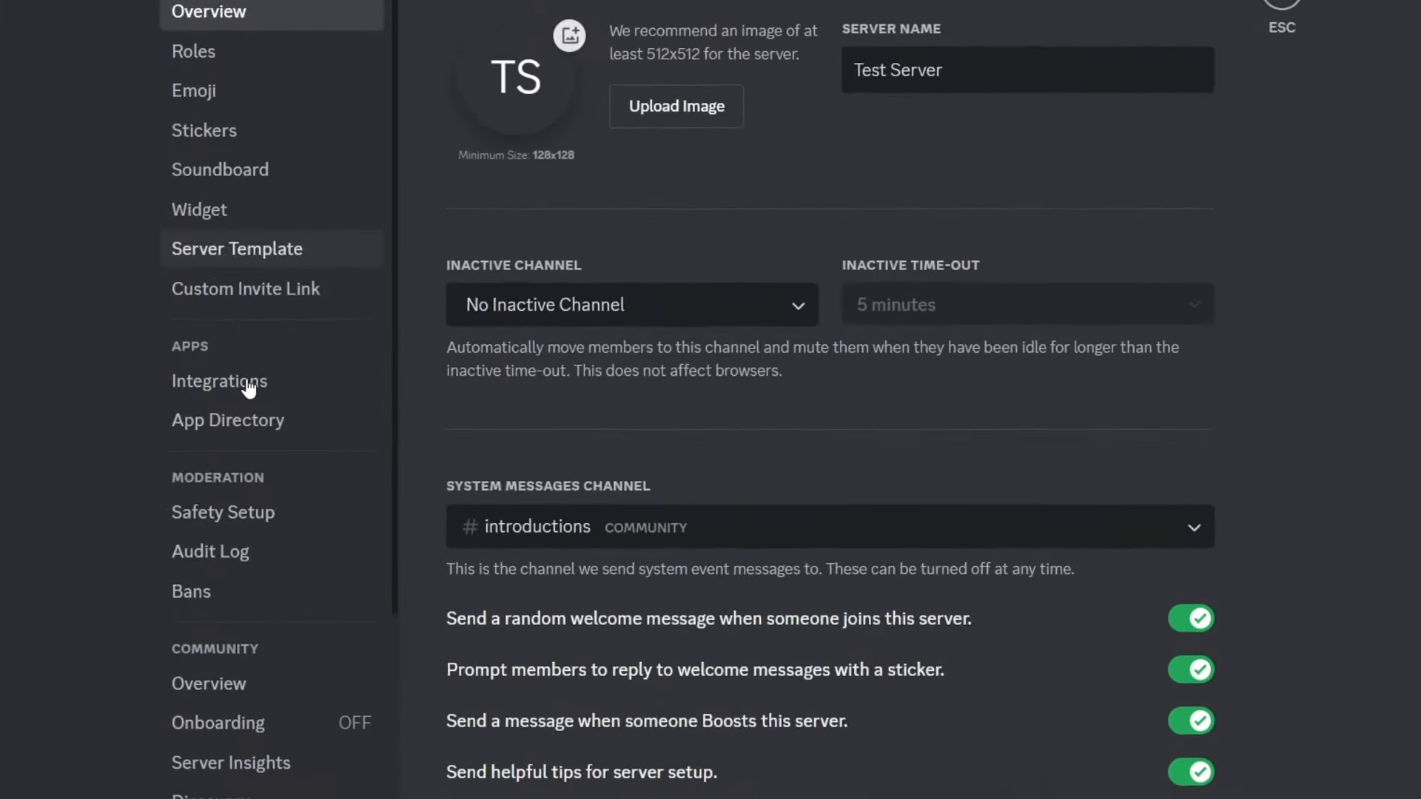
Open the Default Channels settings within the server's Onboarding
left_click(306, 722)
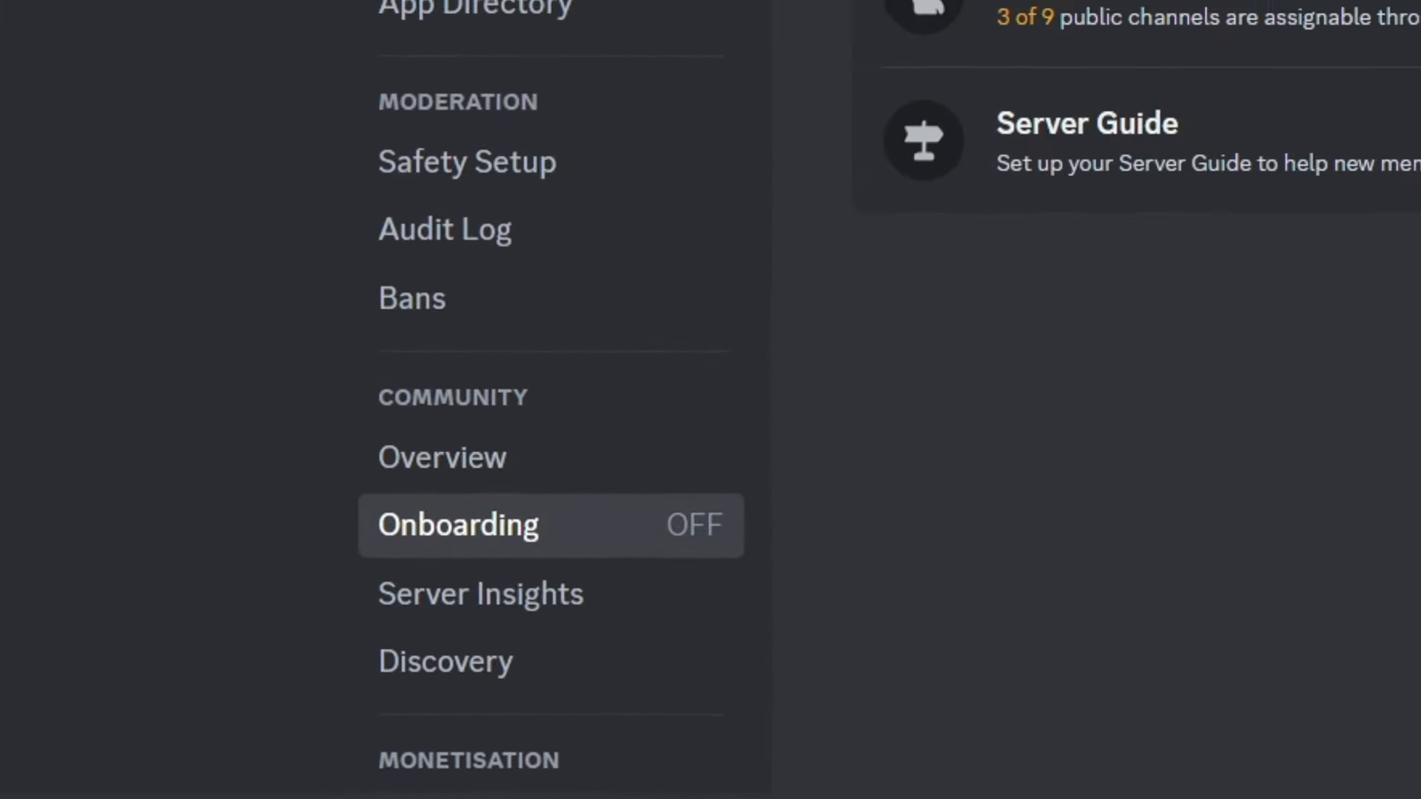
left_click(1113, 376)
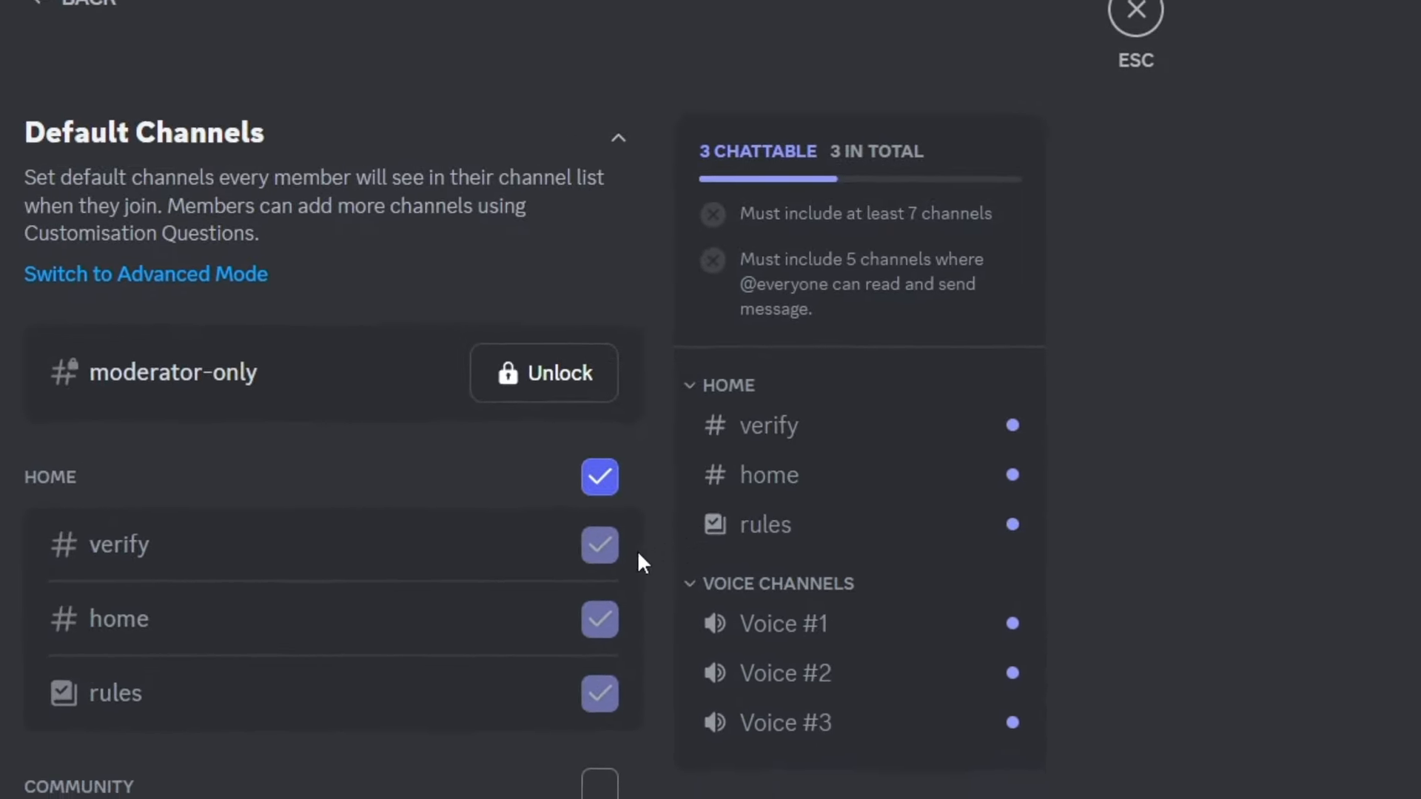
scroll(621, 563, "down", 3)
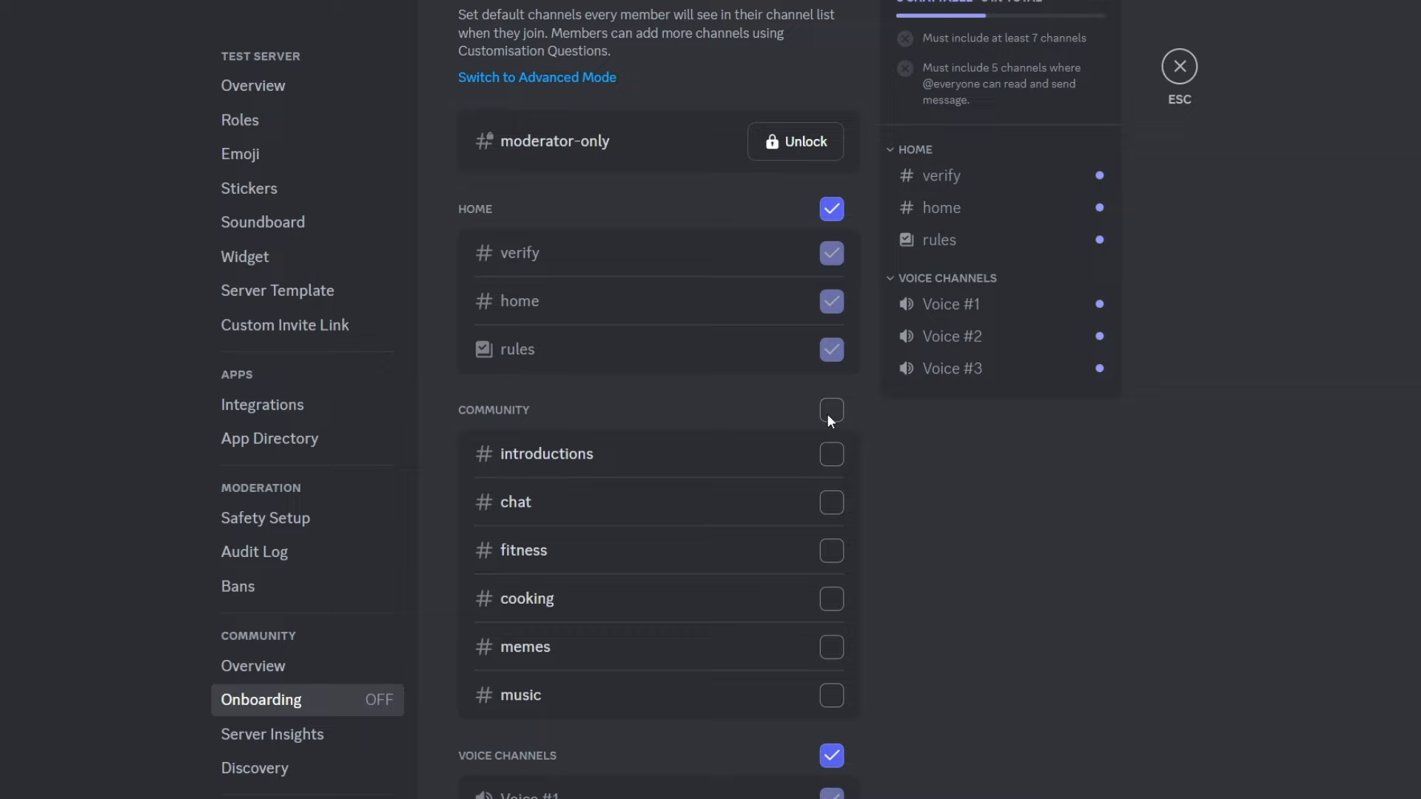
Add introductions, chat, fitness, cooking, memes and music to the default channels and return to the Onboarding overview
left_click(830, 453)
left_click(831, 502)
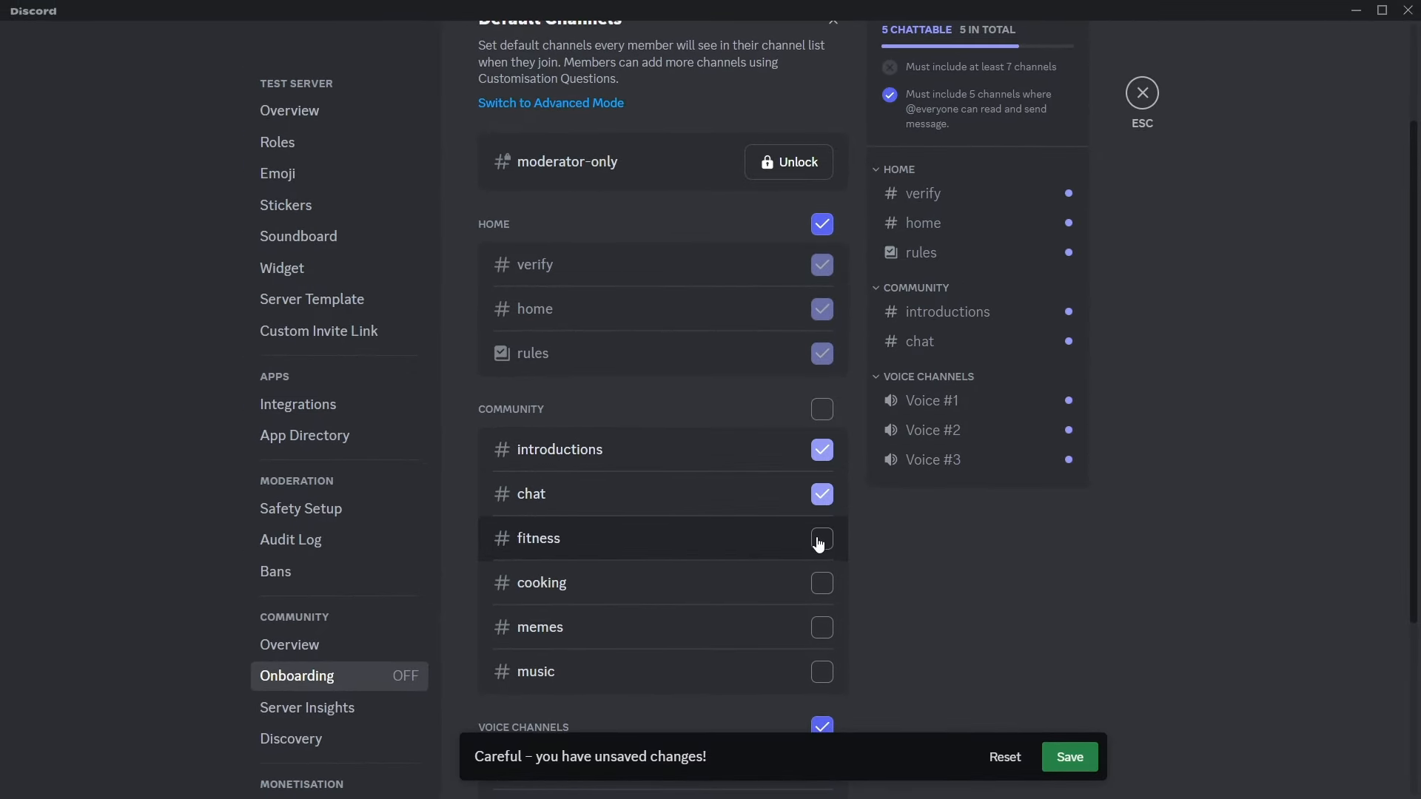
left_click(820, 540)
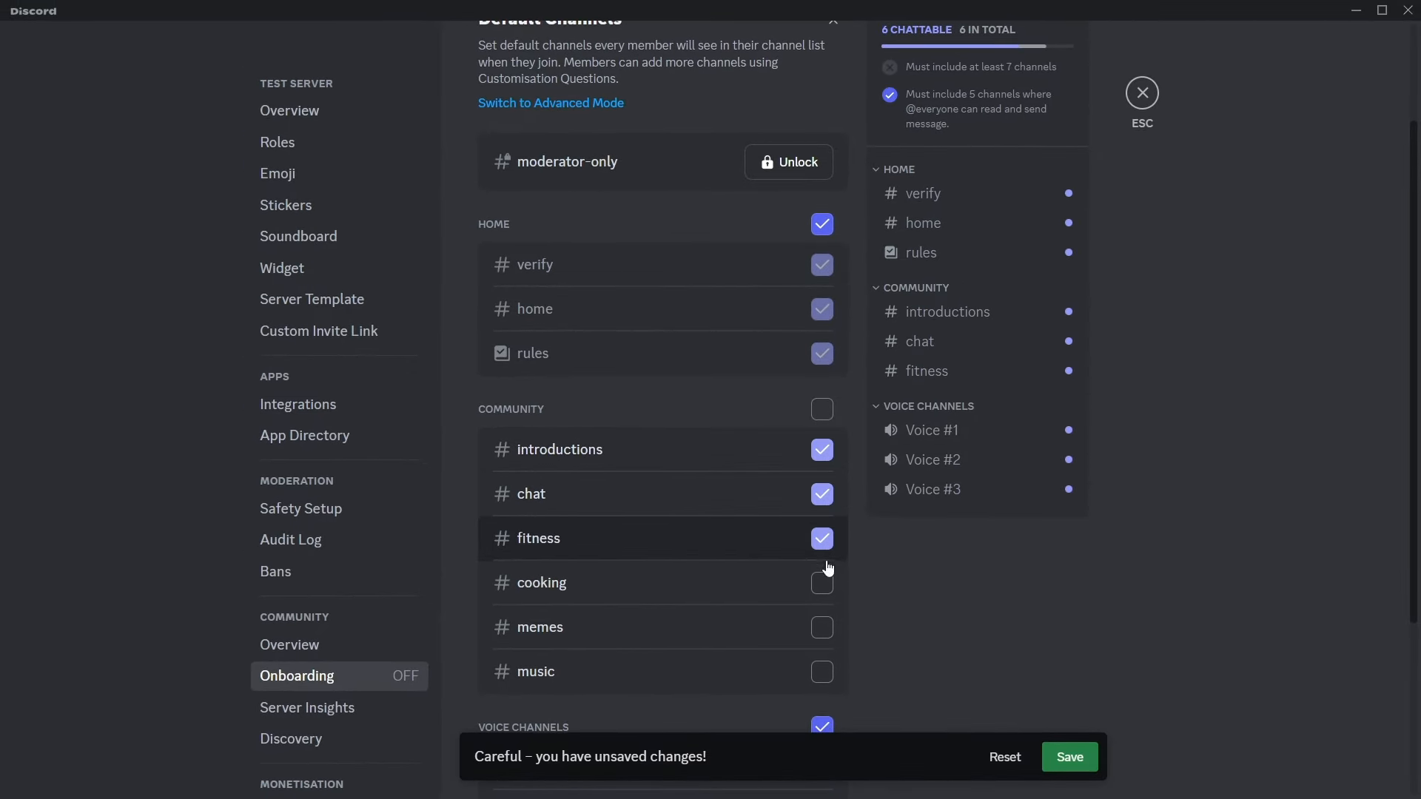
left_click(823, 584)
left_click(822, 627)
scroll(822, 617, "down", 1)
scroll(825, 613, "down", 2)
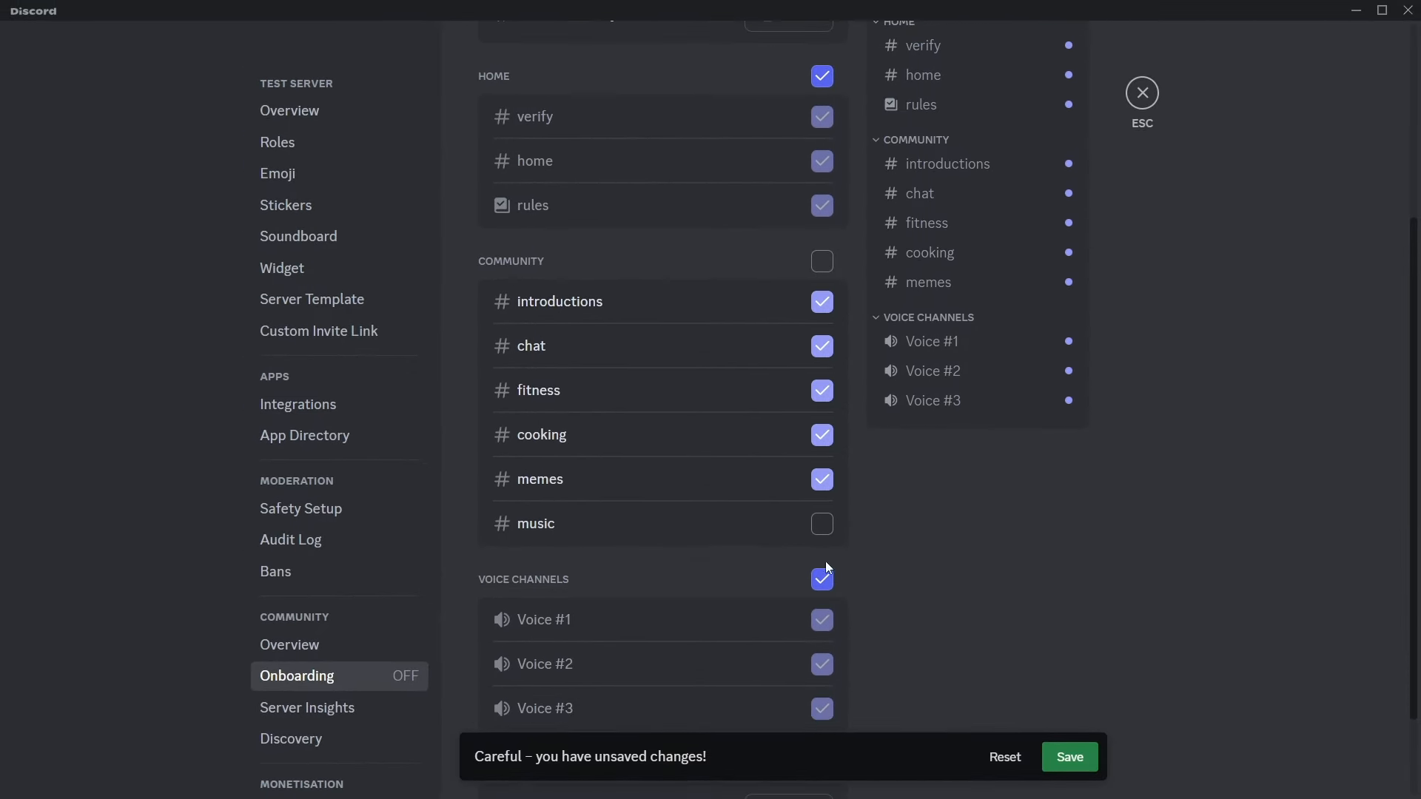
left_click(827, 527)
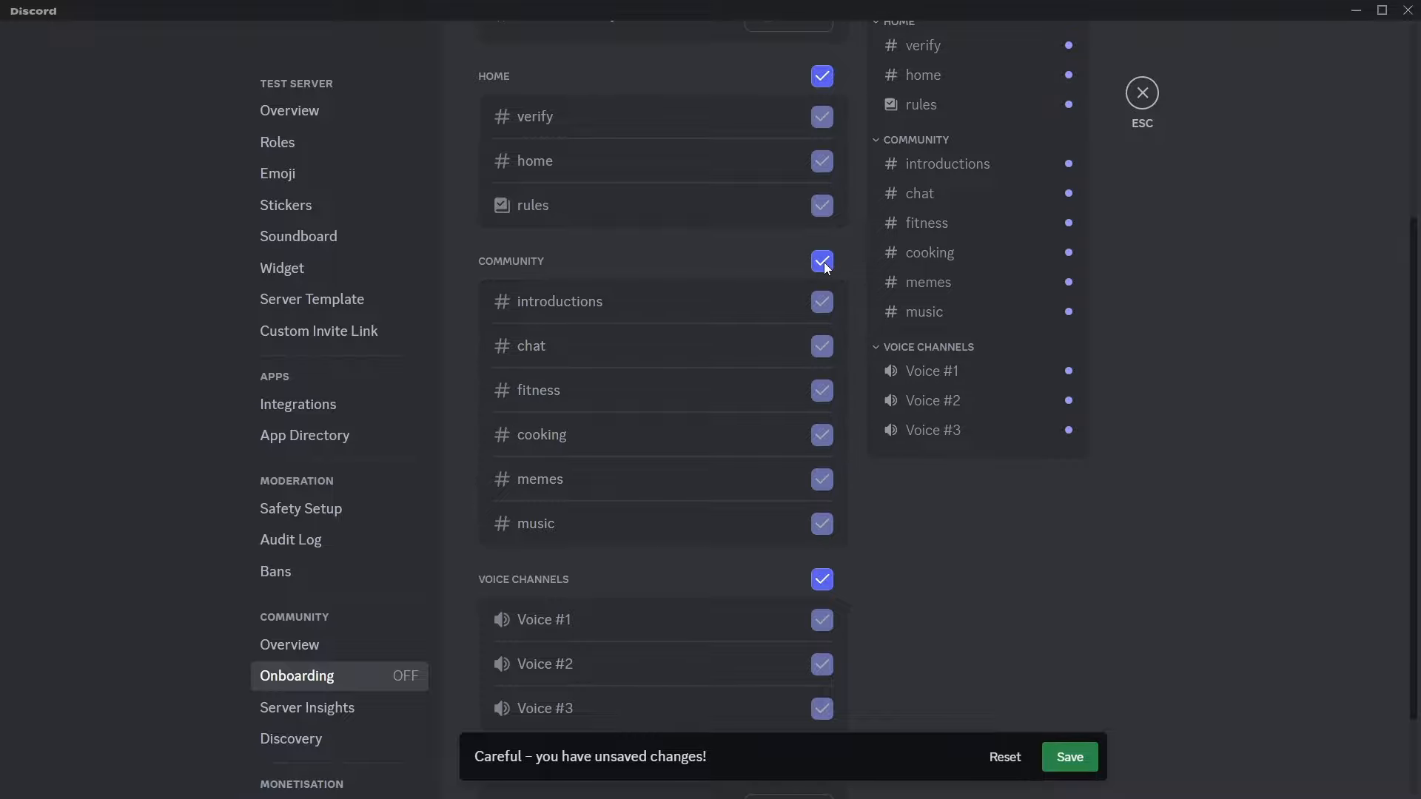
scroll(812, 385, "down", 2)
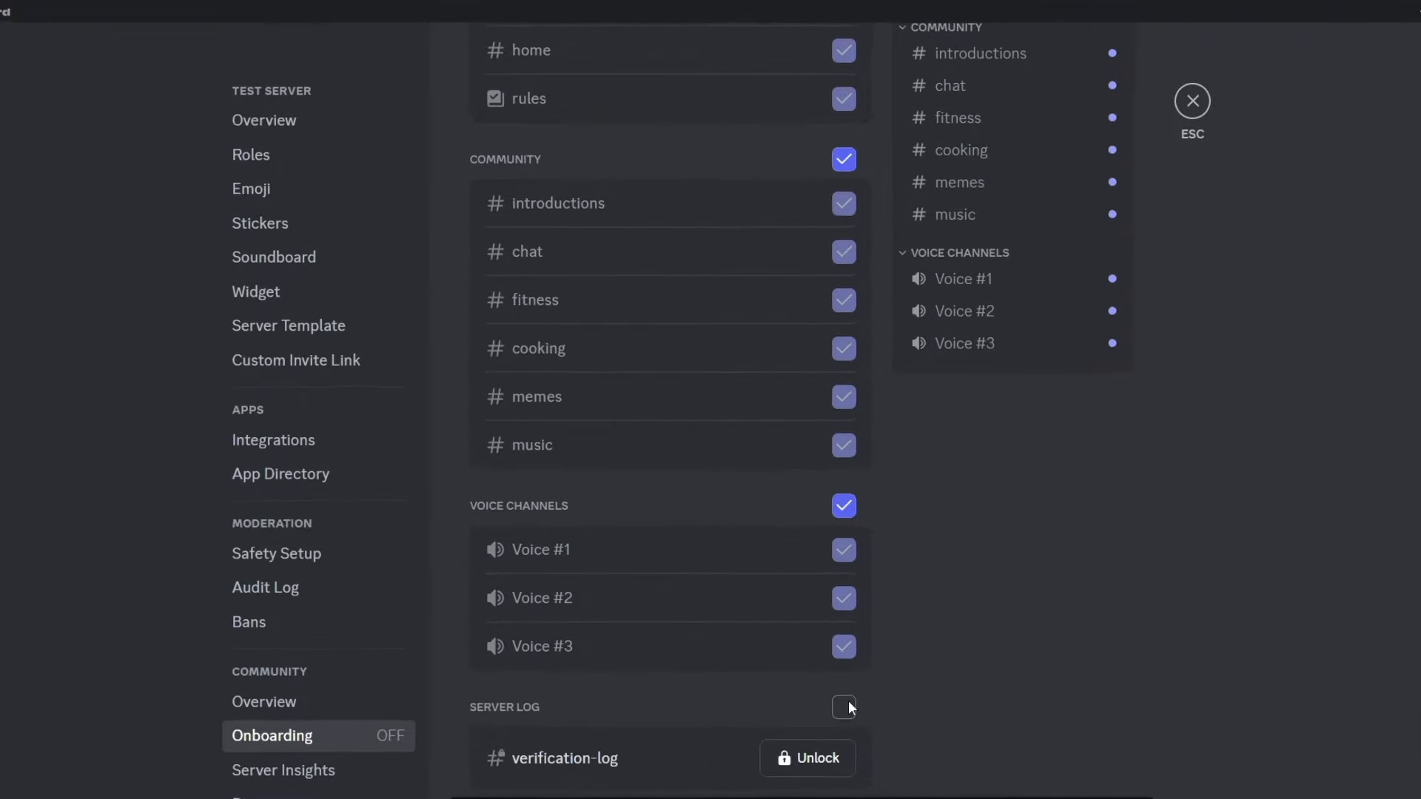
scroll(848, 700, "up", 5)
left_click(498, 132)
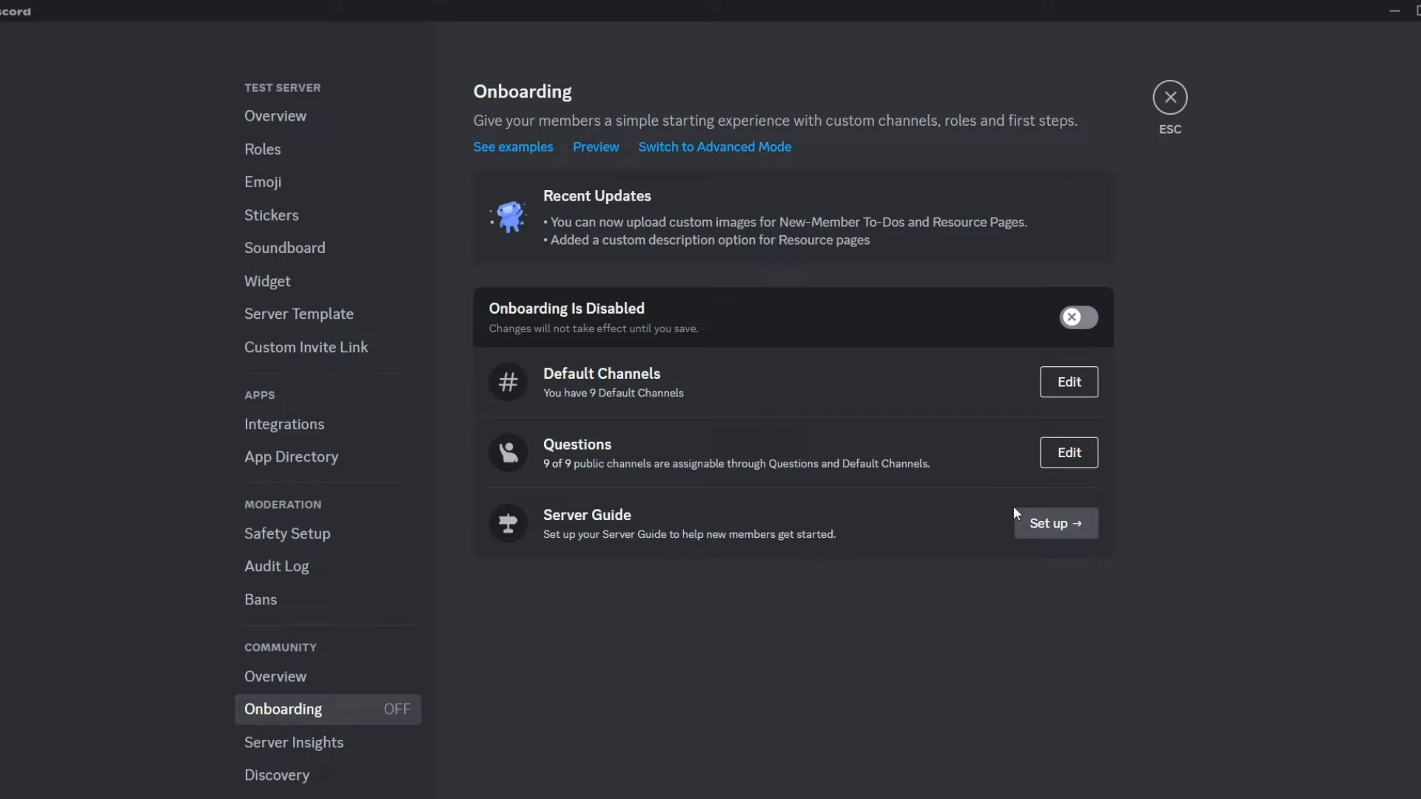
left_click(1068, 452)
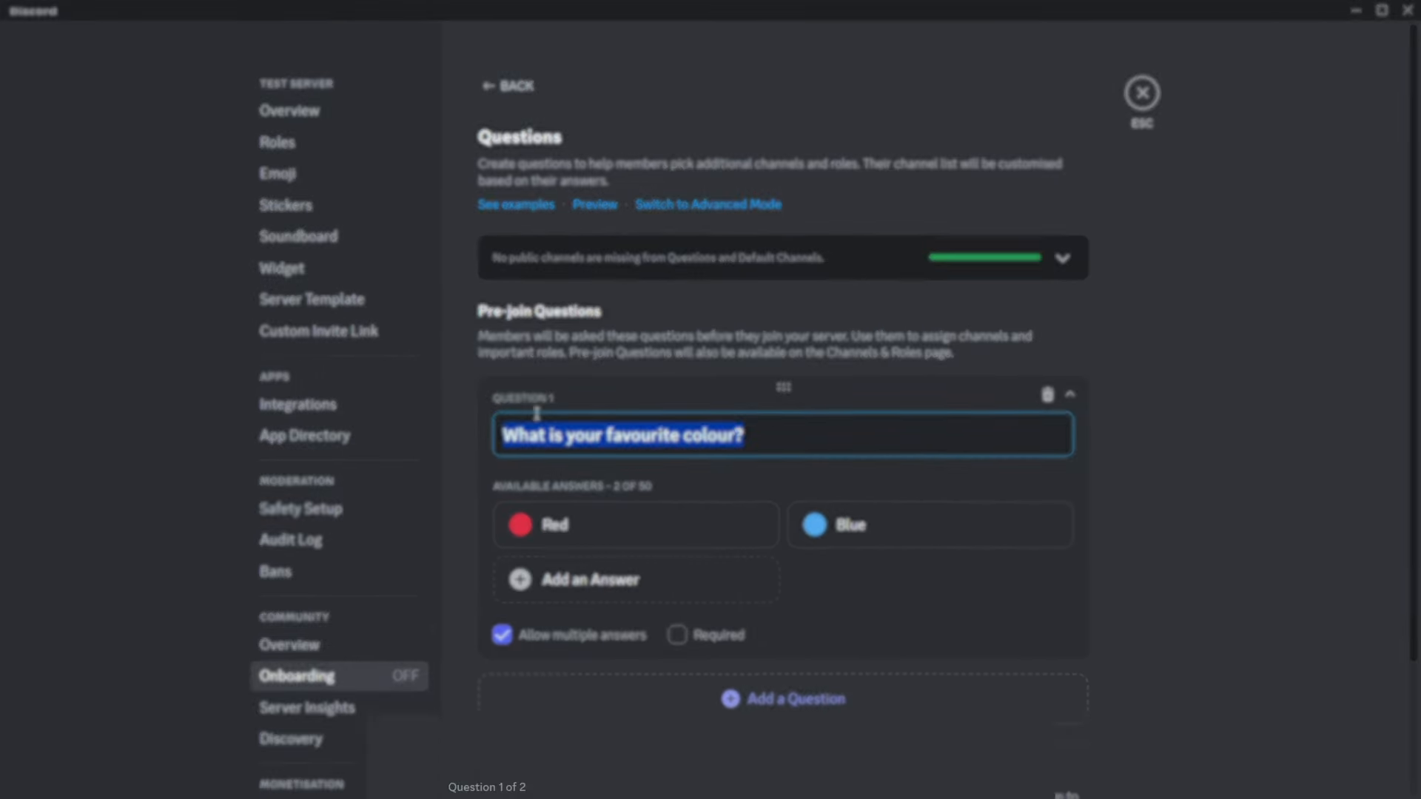
key("BackSpace")
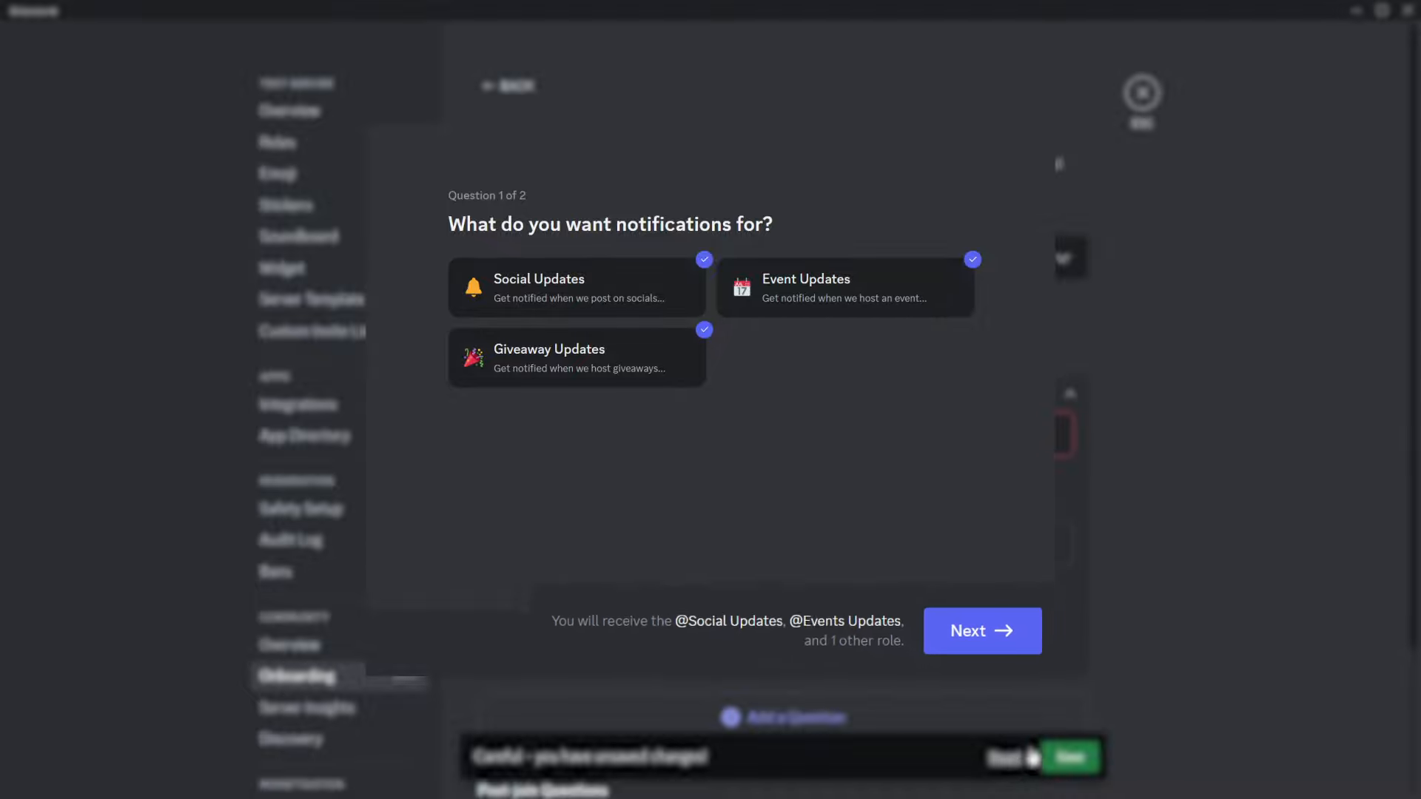
left_click(311, 145)
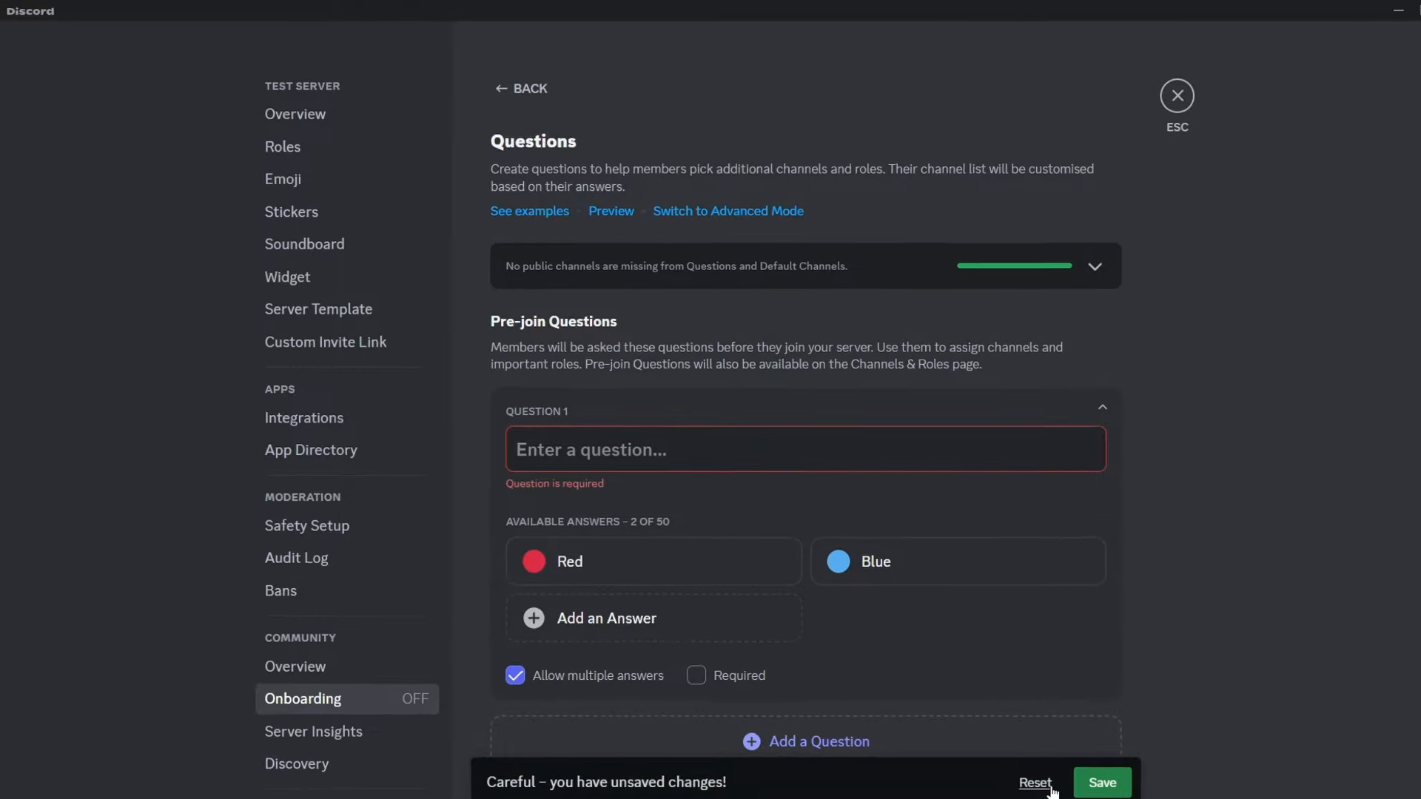
Create two new server roles named "Social Updates" and "Events Updates"
left_click(444, 229)
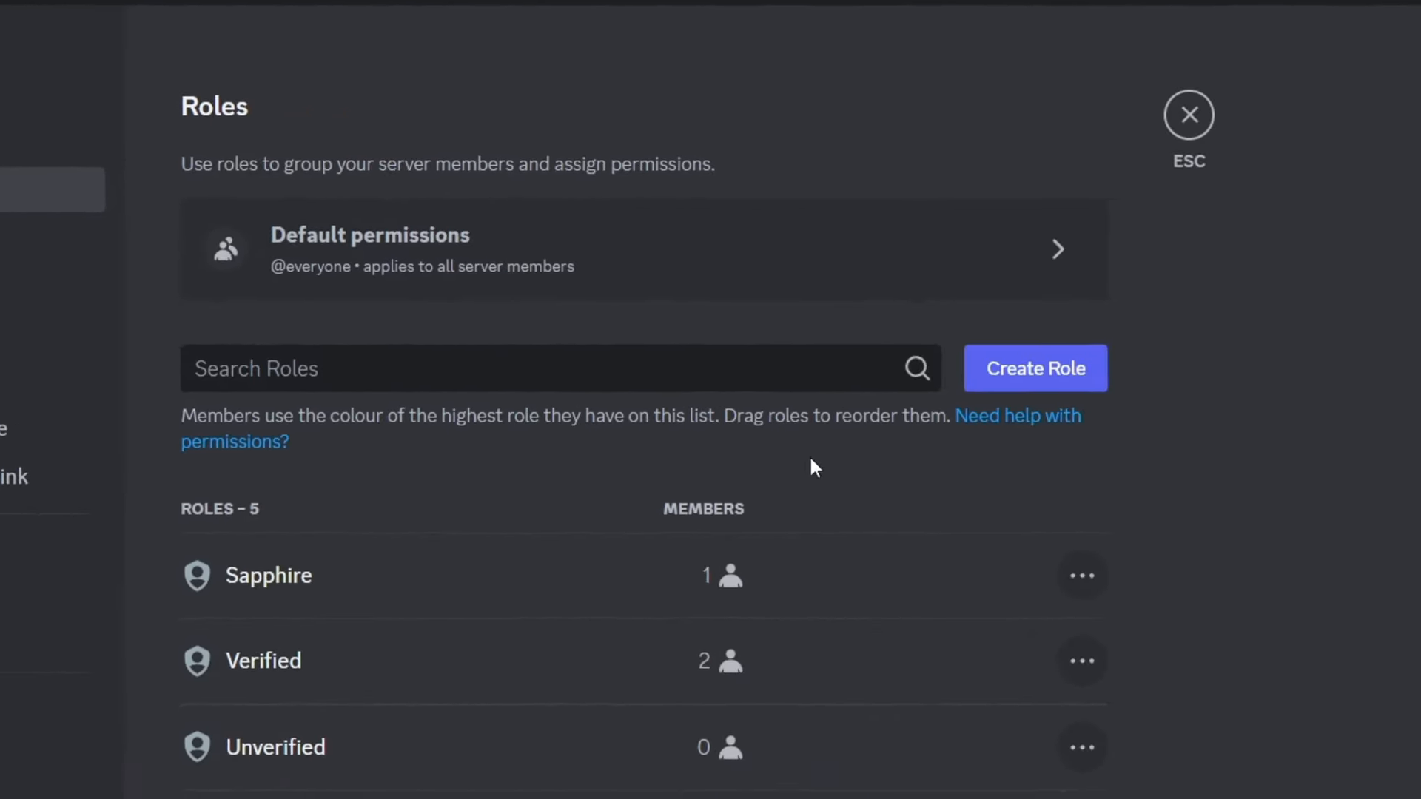
left_click(963, 362)
left_click_drag(702, 276, 632, 272)
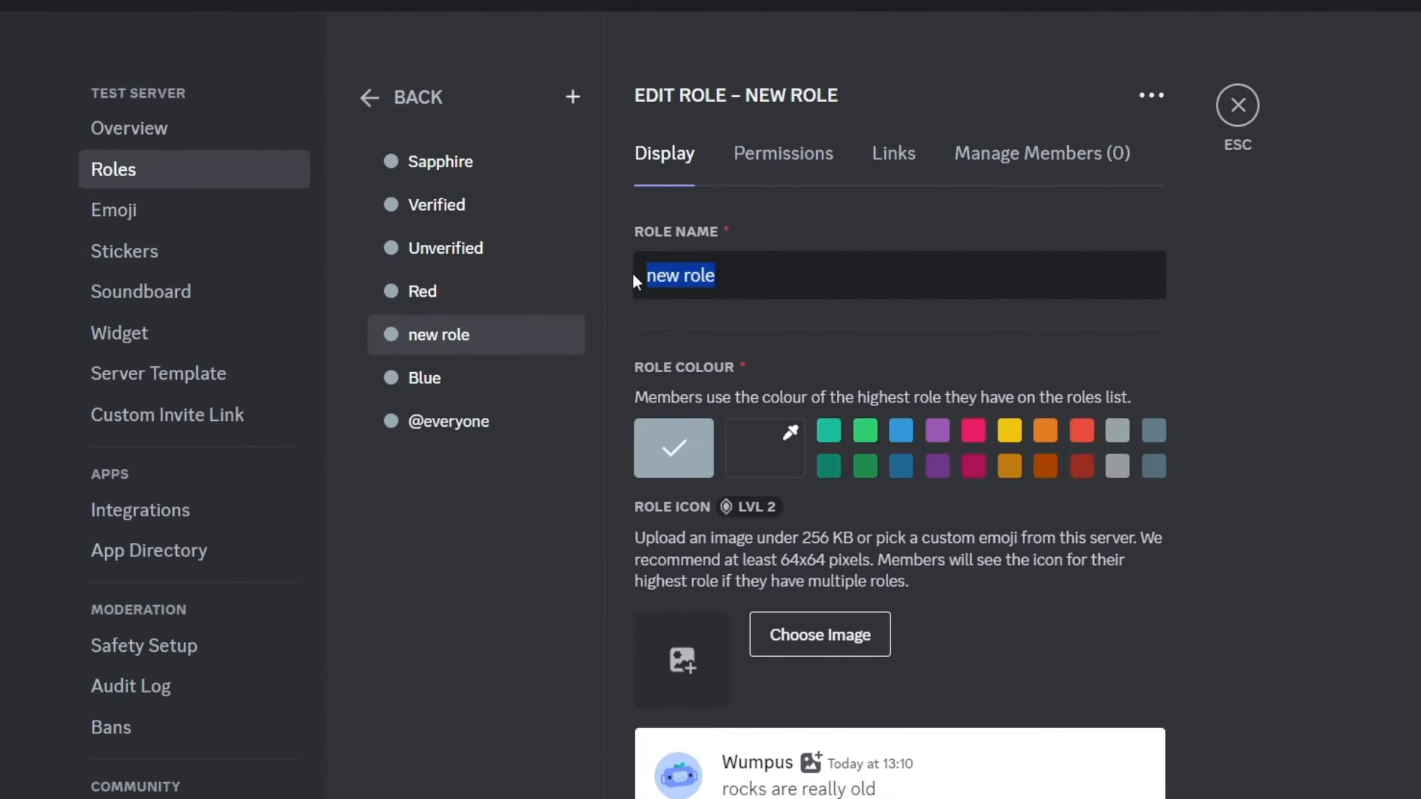
type("Social Updates")
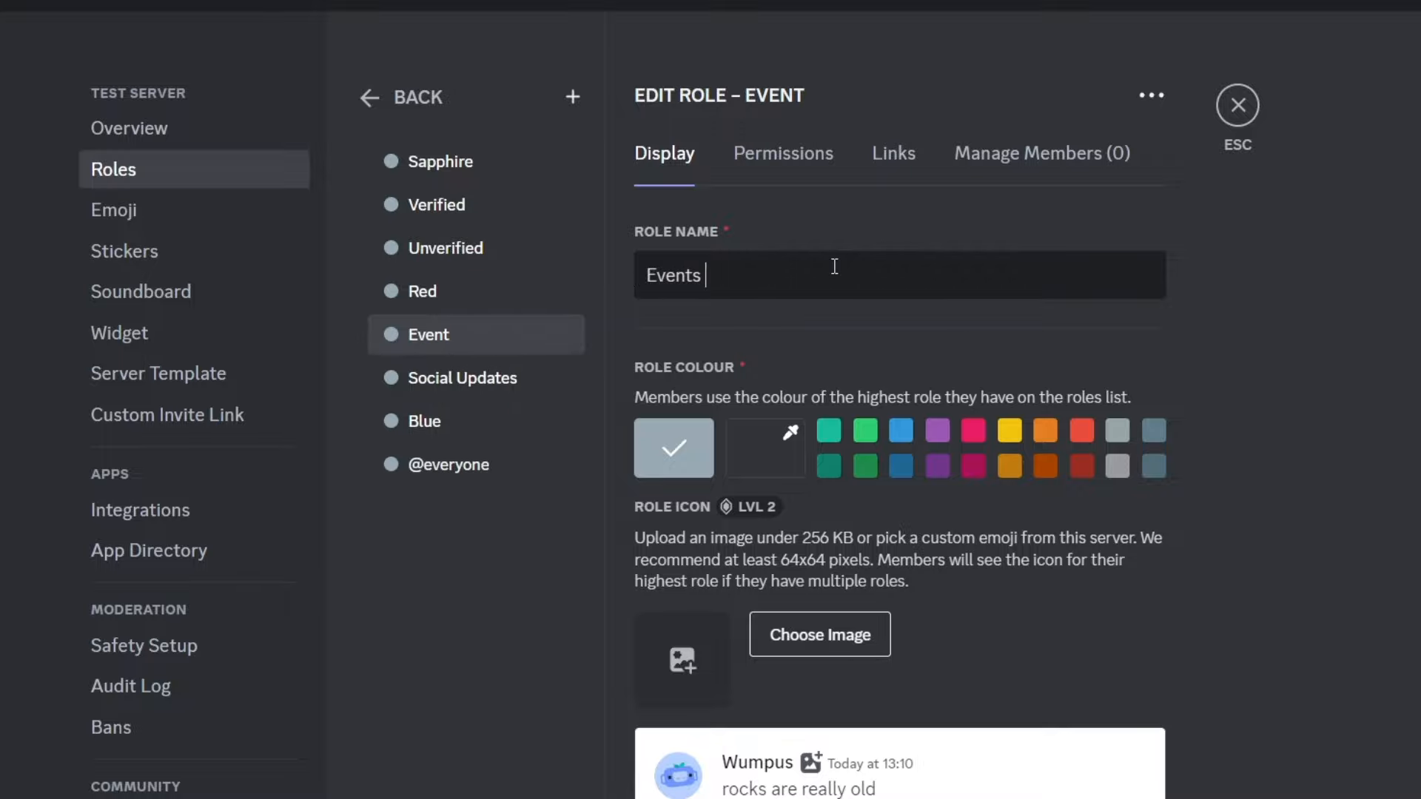
type("Updates")
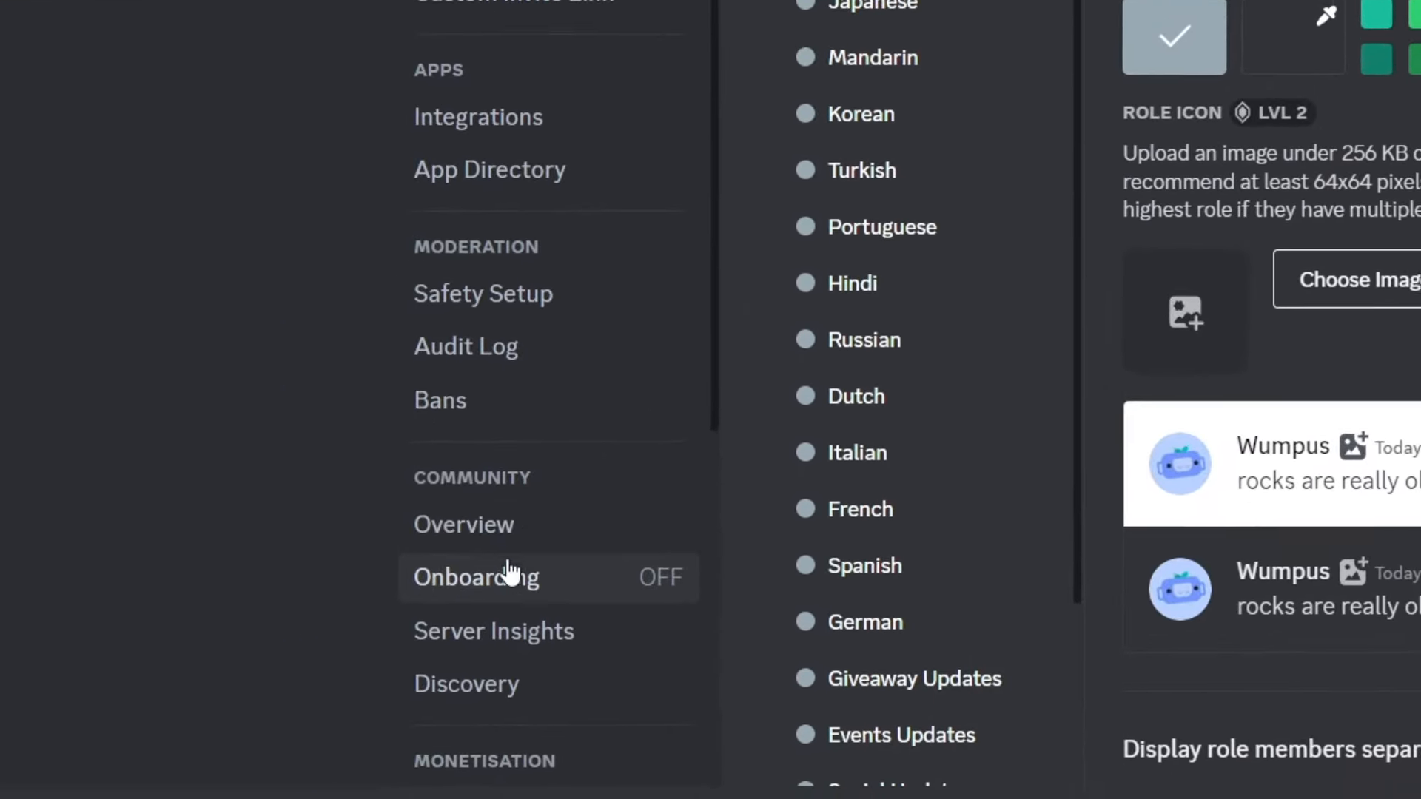
Replace the text of the first pre-join onboarding question with "What do you want notifications for?"
left_click(508, 573)
left_click_drag(1106, 244, 650, 207)
key("BackSpace")
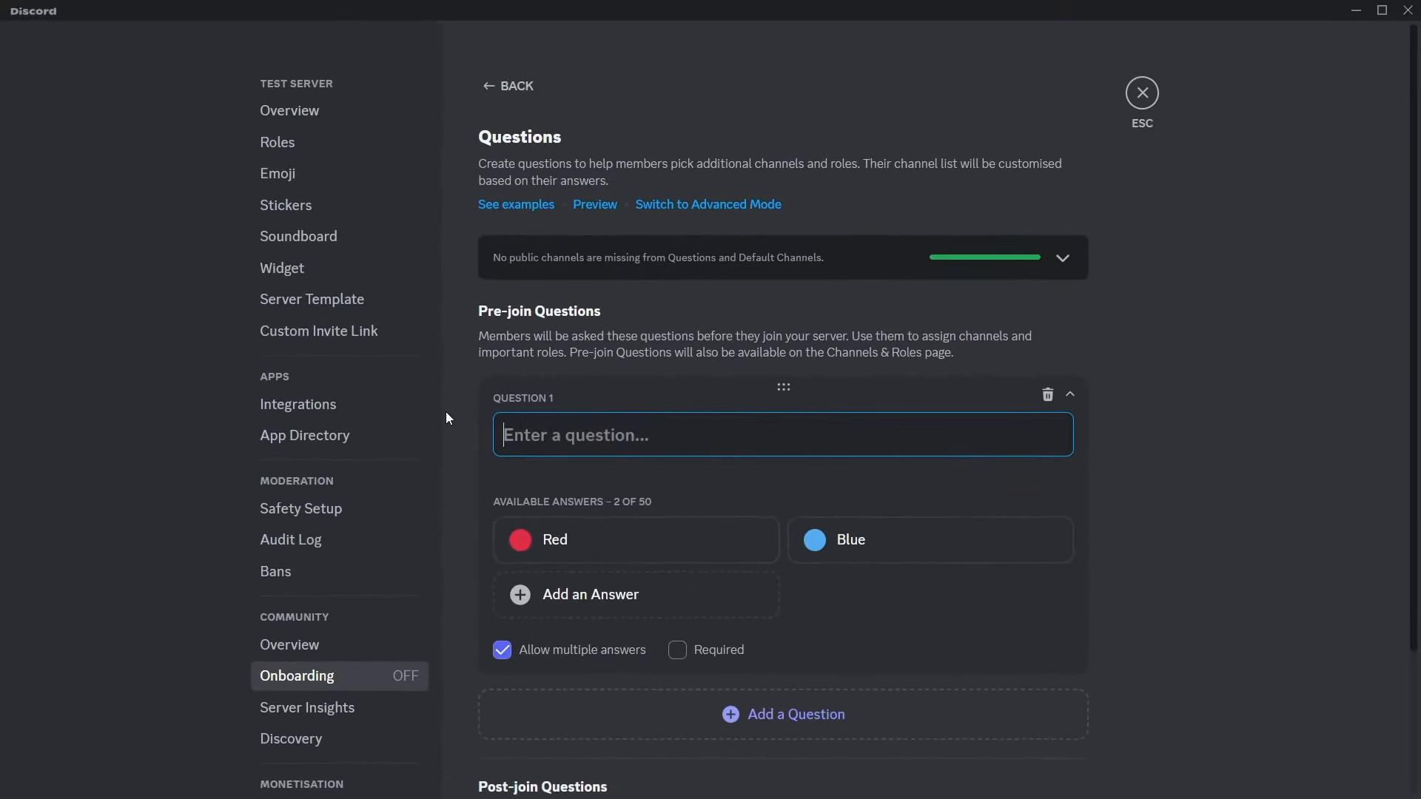
type("What notifications would y")
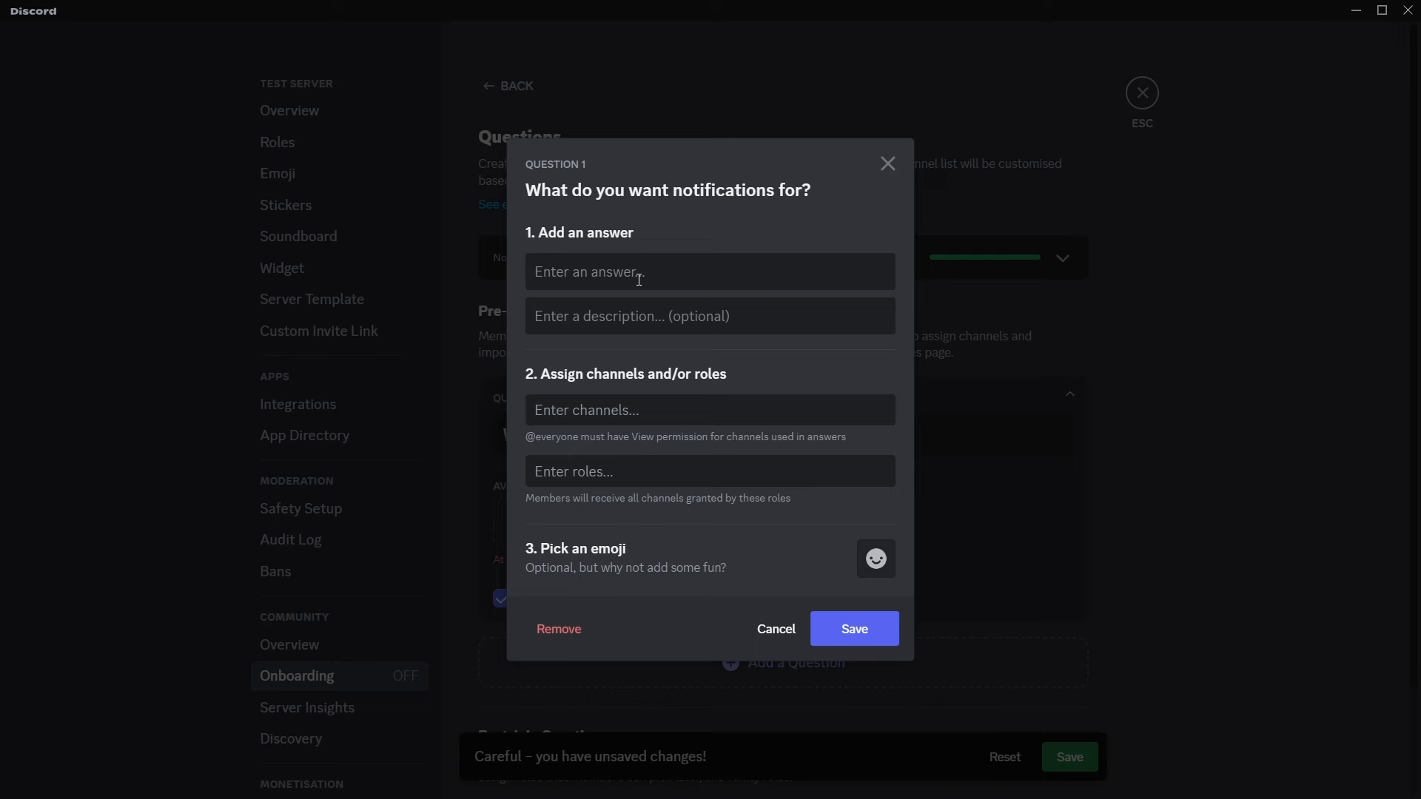
Enter the answer "Social Updates" for the notifications question with the description "Get notified when we post on socials..."
type("Social Updates")
left_click(634, 319)
type("Get notified when we post on socials...")
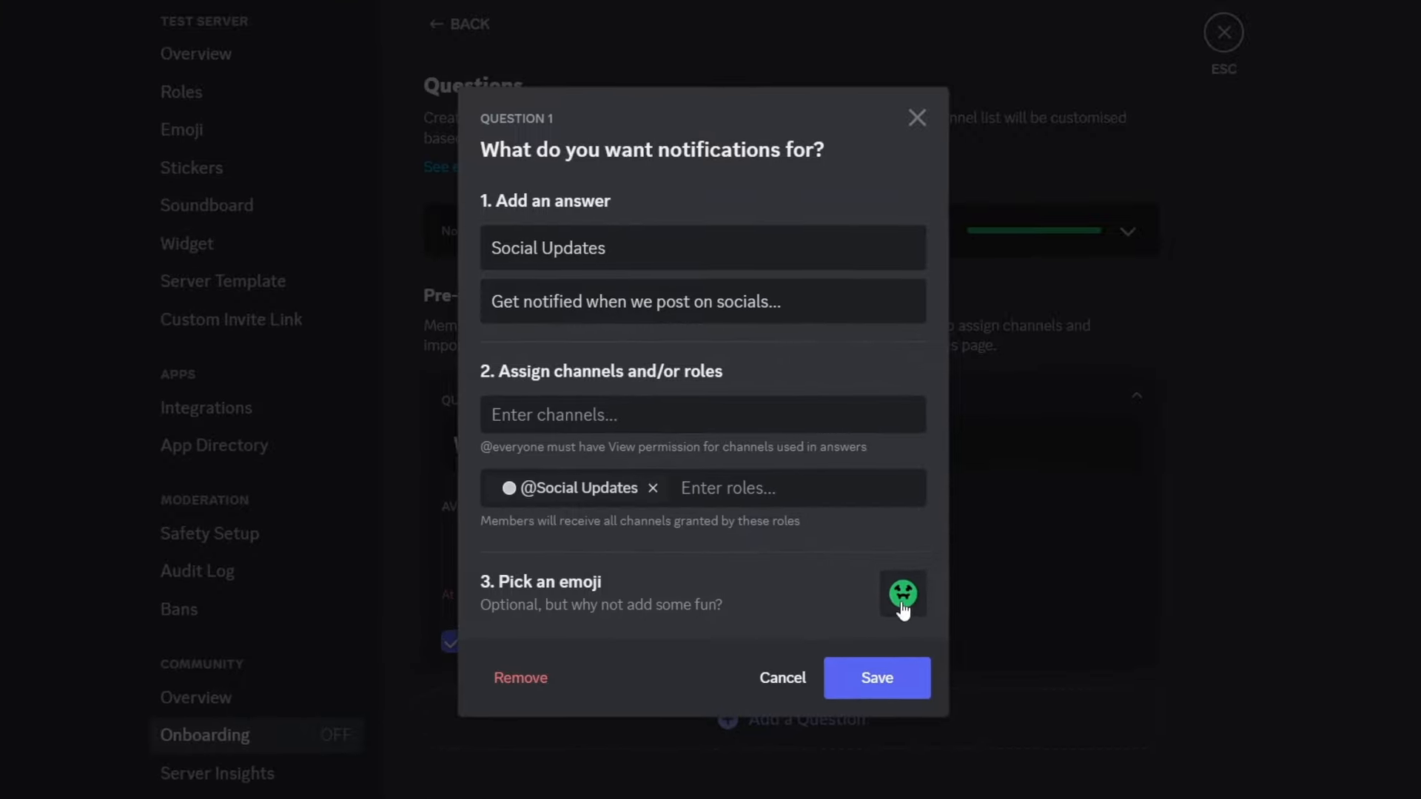
Search for a bell emoji for the Social Updates answer and pick it
left_click(908, 590)
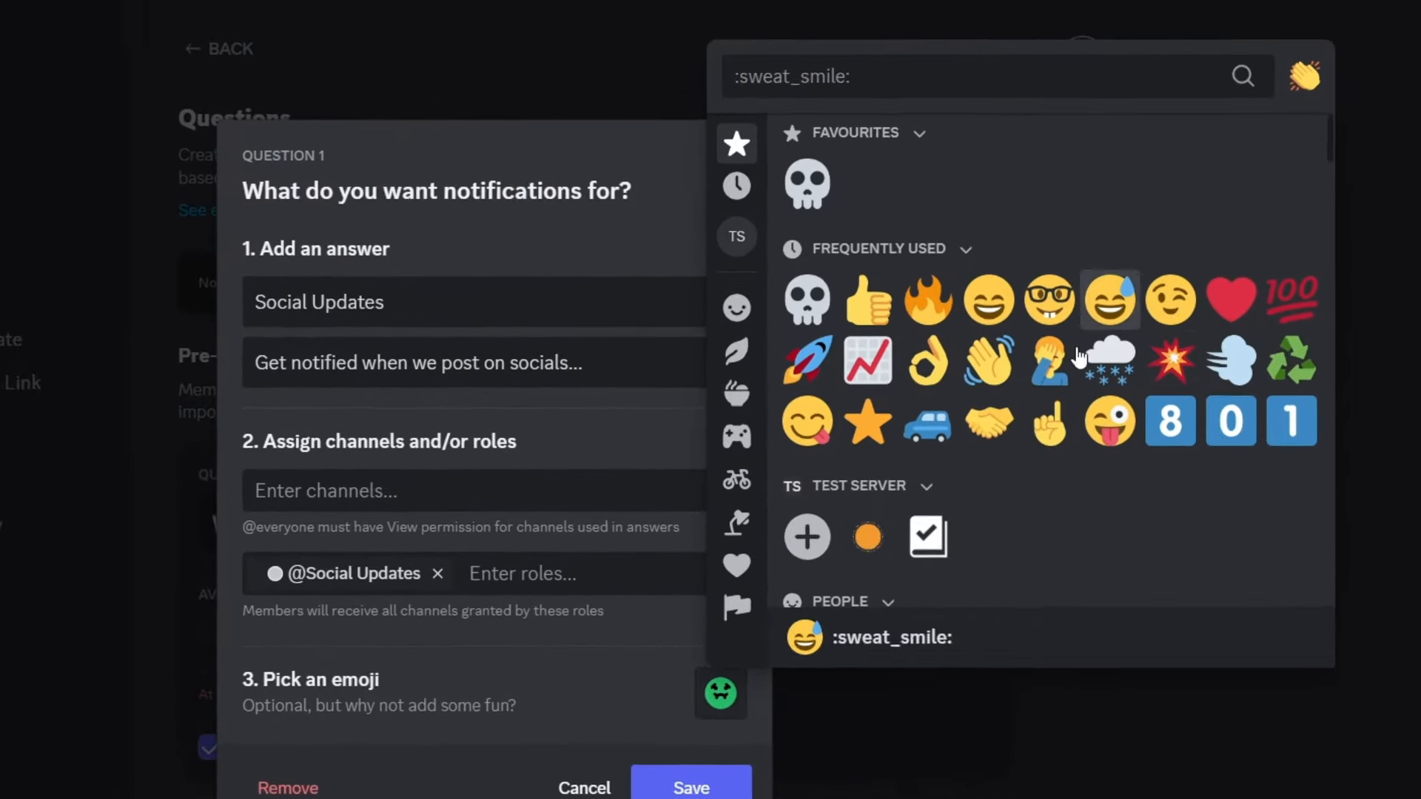
type("noti")
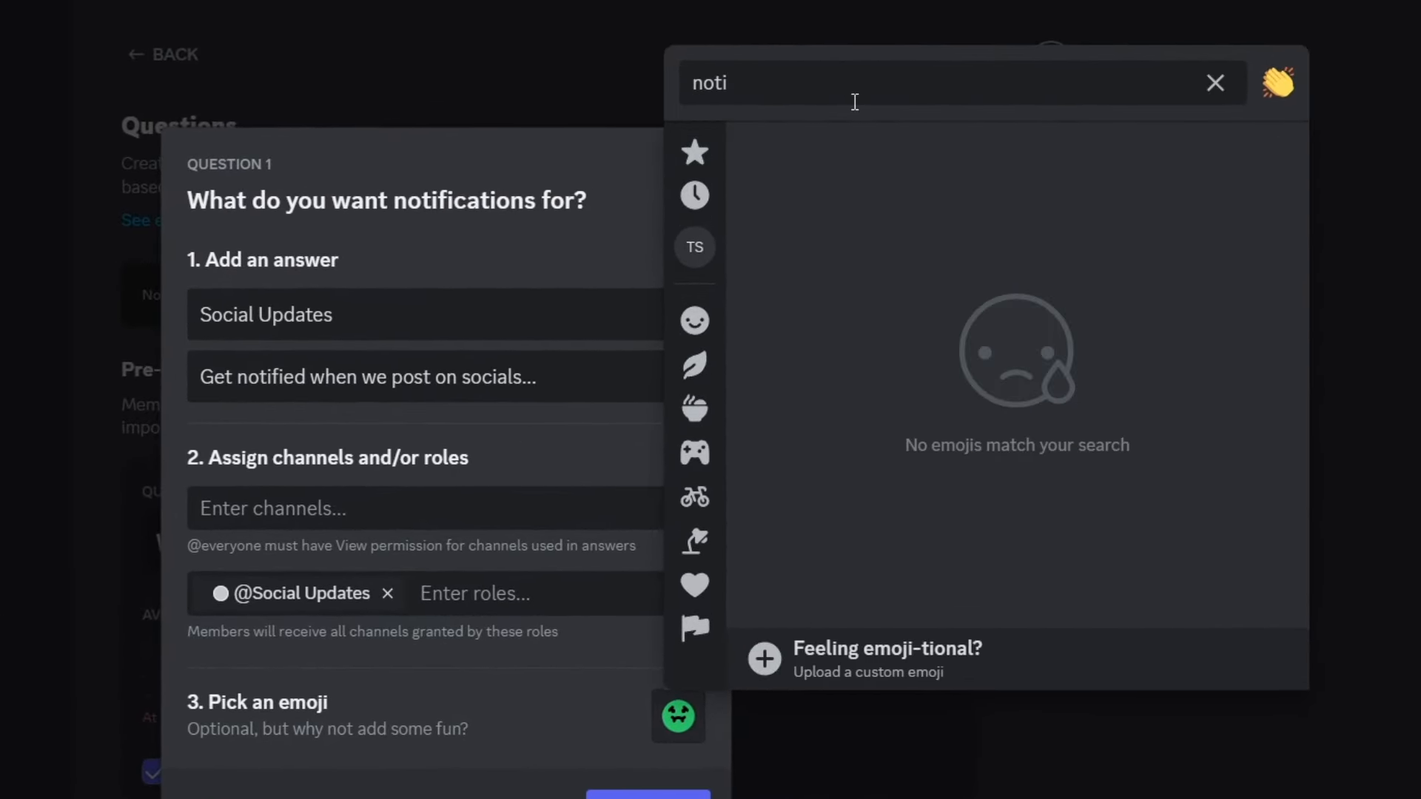
key("BackSpace")
key("BackSpace")
key("BackSpace")
key("BackSpace")
type("bell")
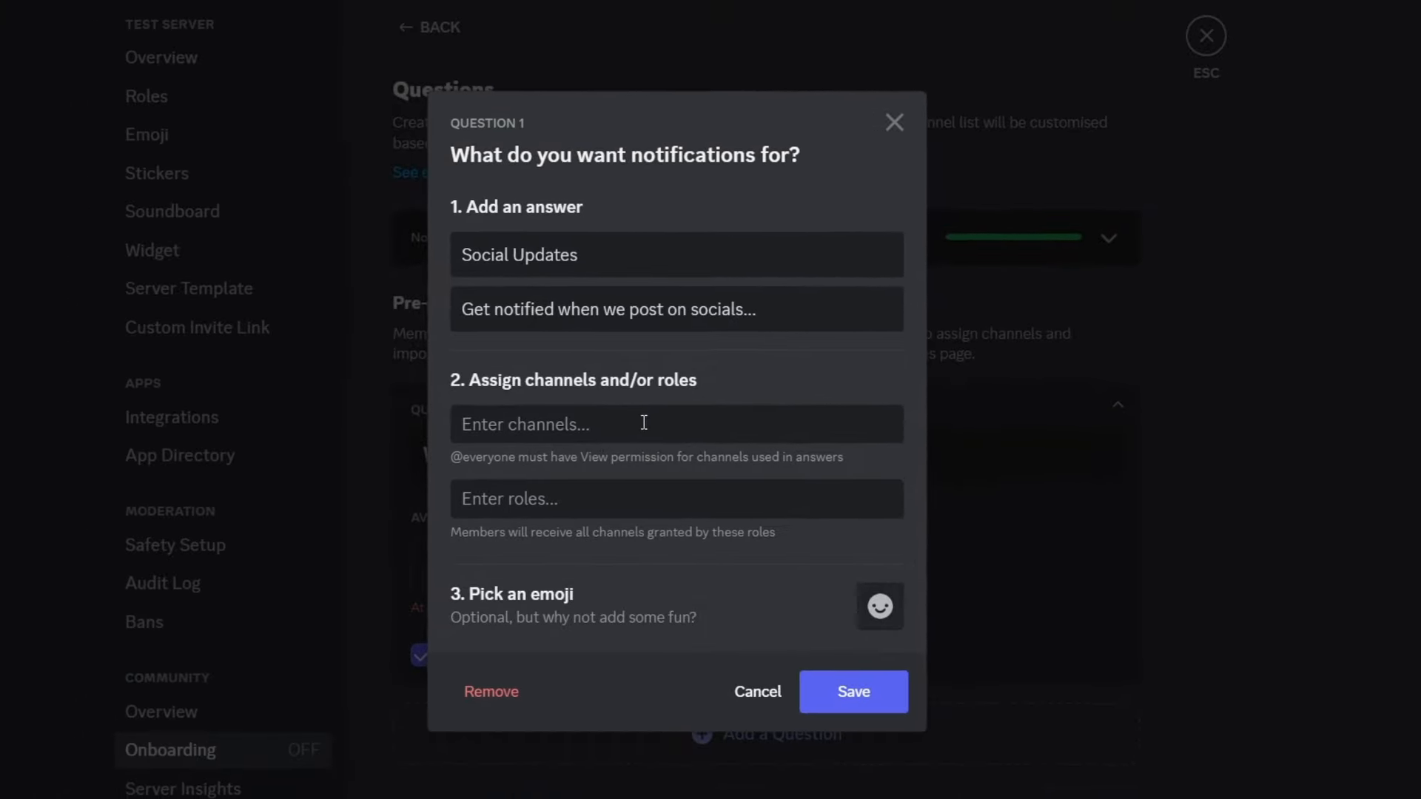
Assign the Social Updates role to the Social Updates answer
left_click(397, 570)
type("so")
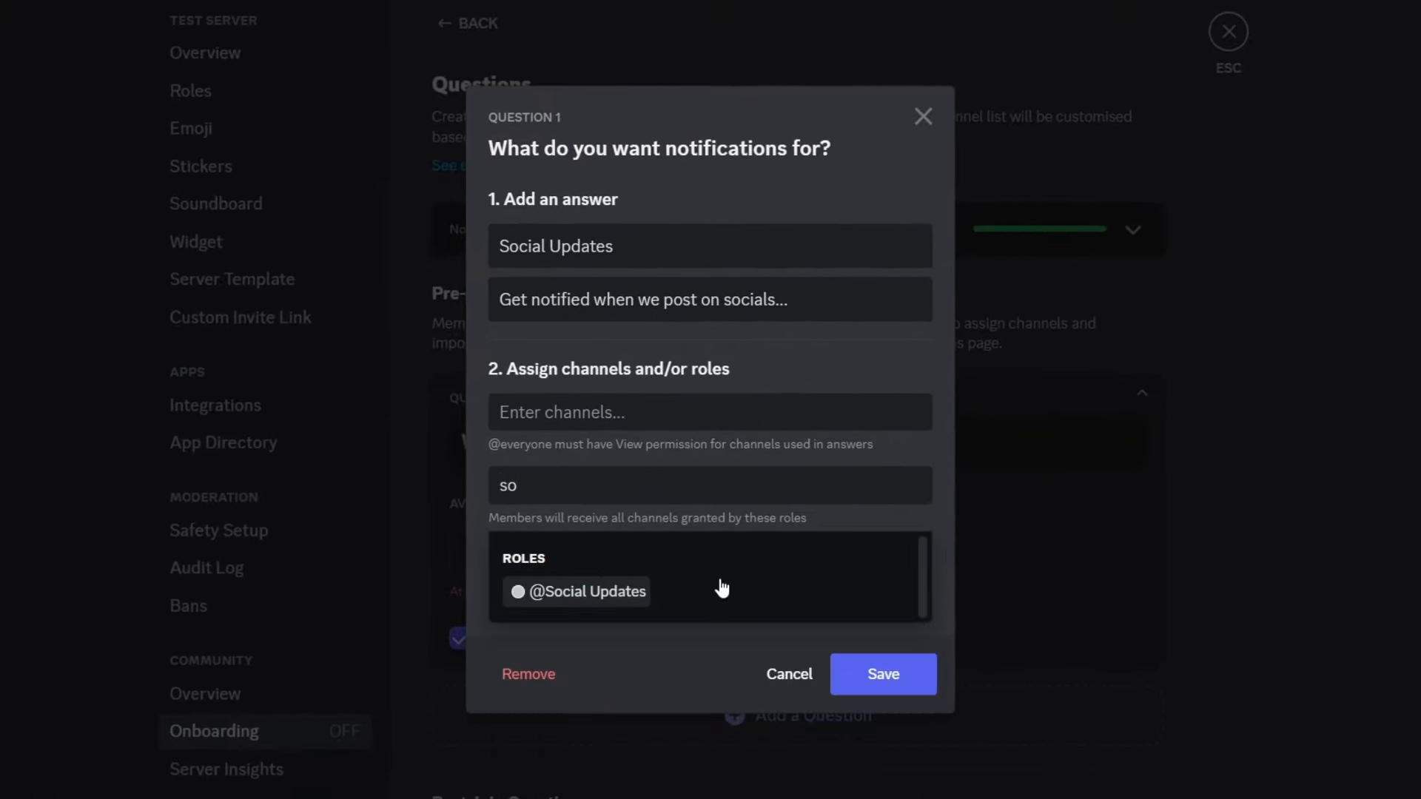
left_click(719, 590)
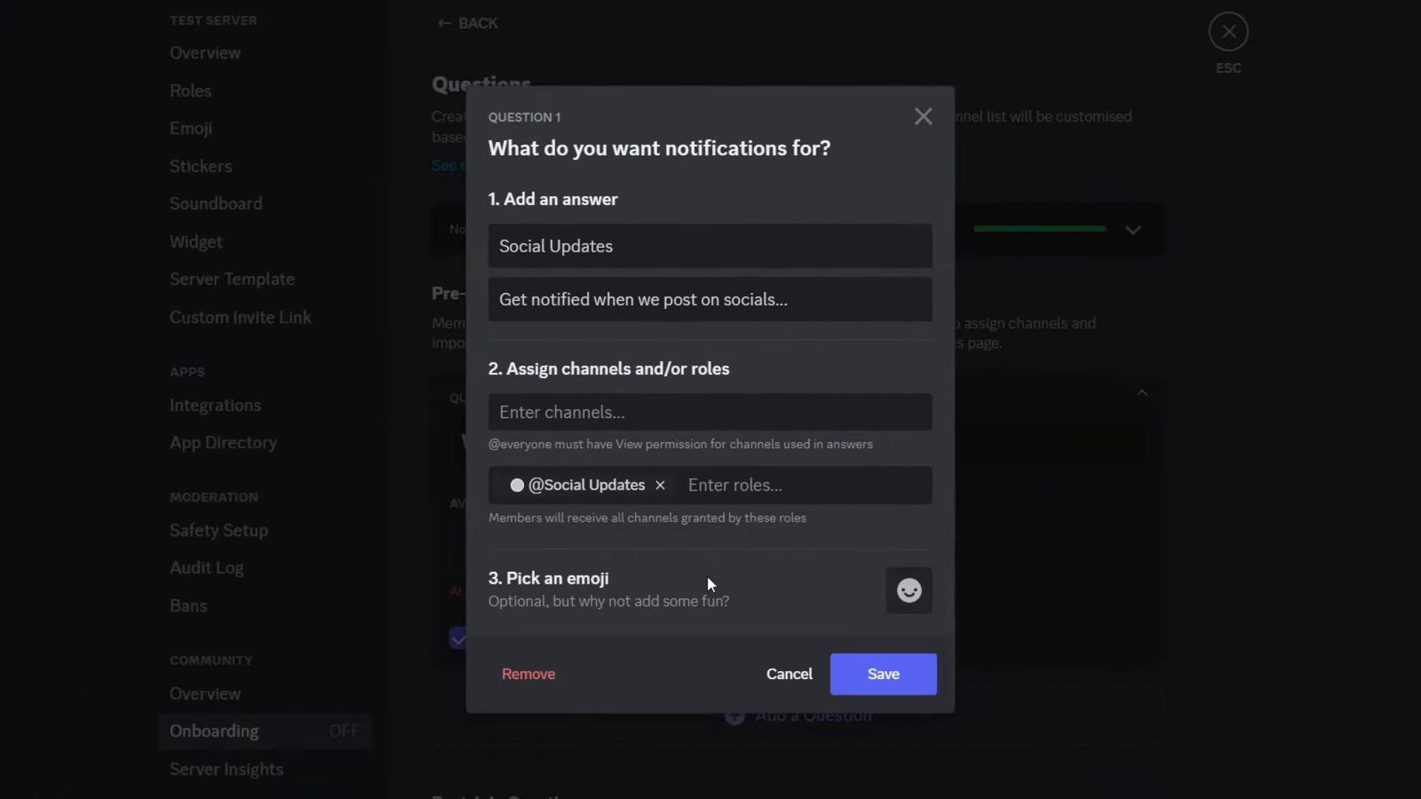
Assign the Events Updates role to the Event Updates answer and pick a calendar emoji for it
left_click(629, 484)
type("eve")
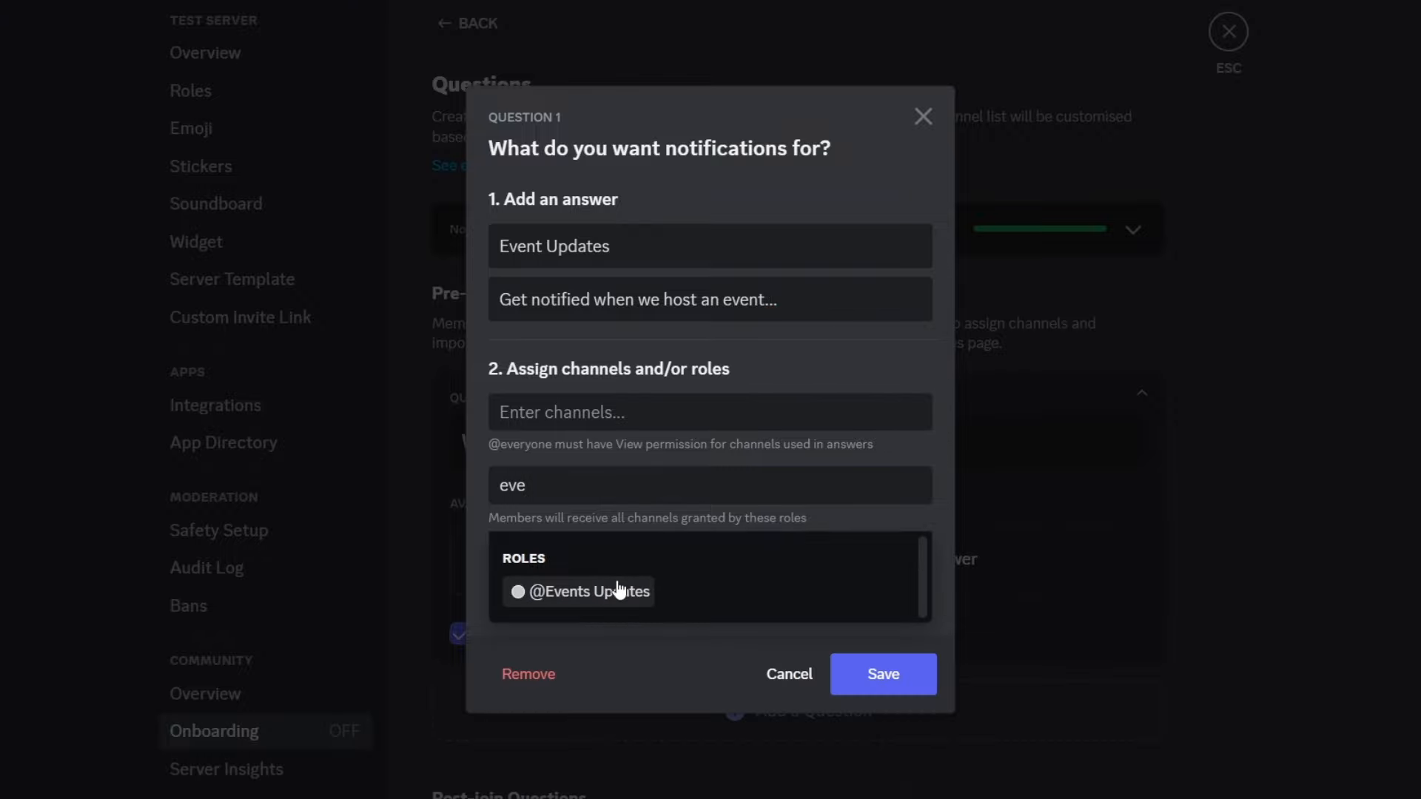
left_click(703, 586)
left_click(908, 590)
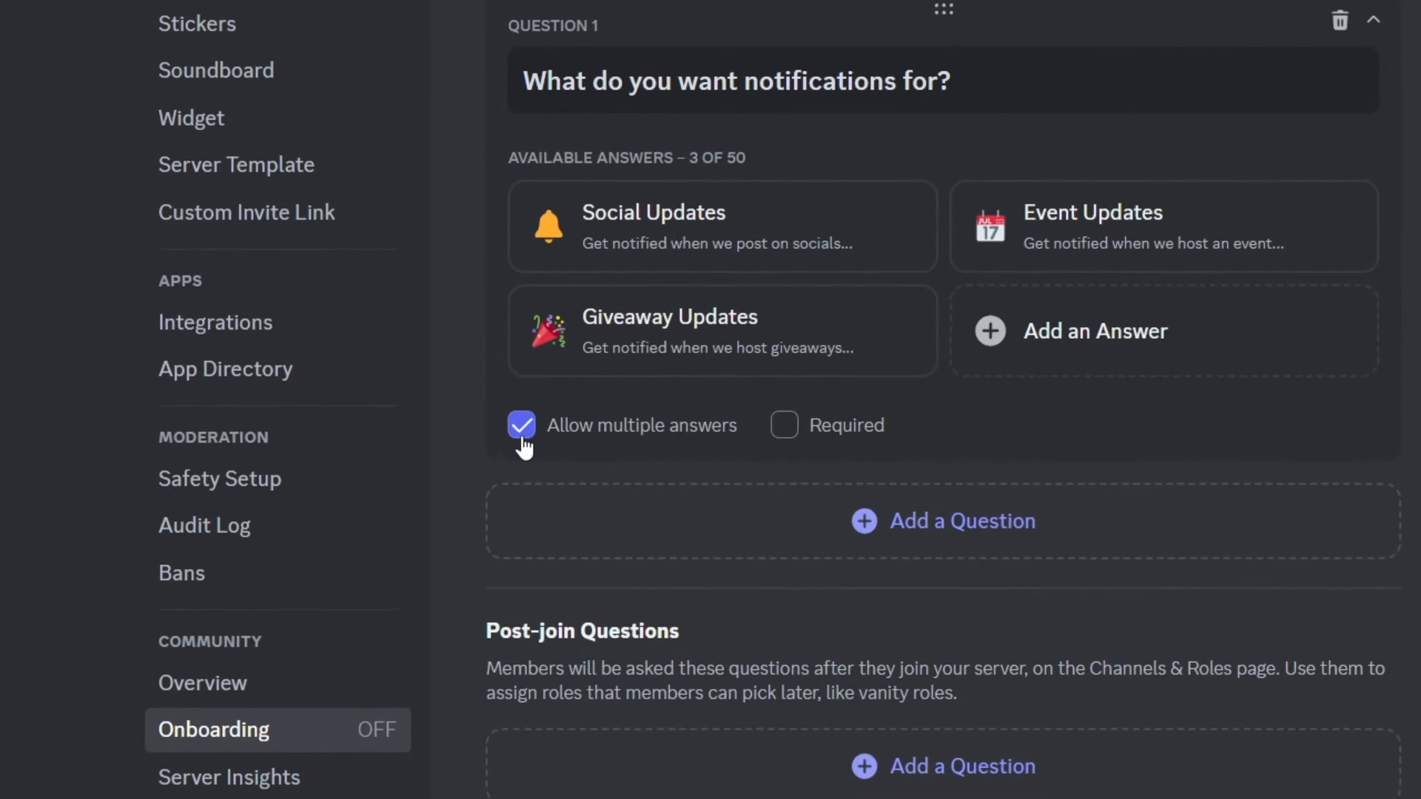
Add a second pre-join question reading "What languages do you speak?" and add language answers with flag emojis
left_click(852, 439)
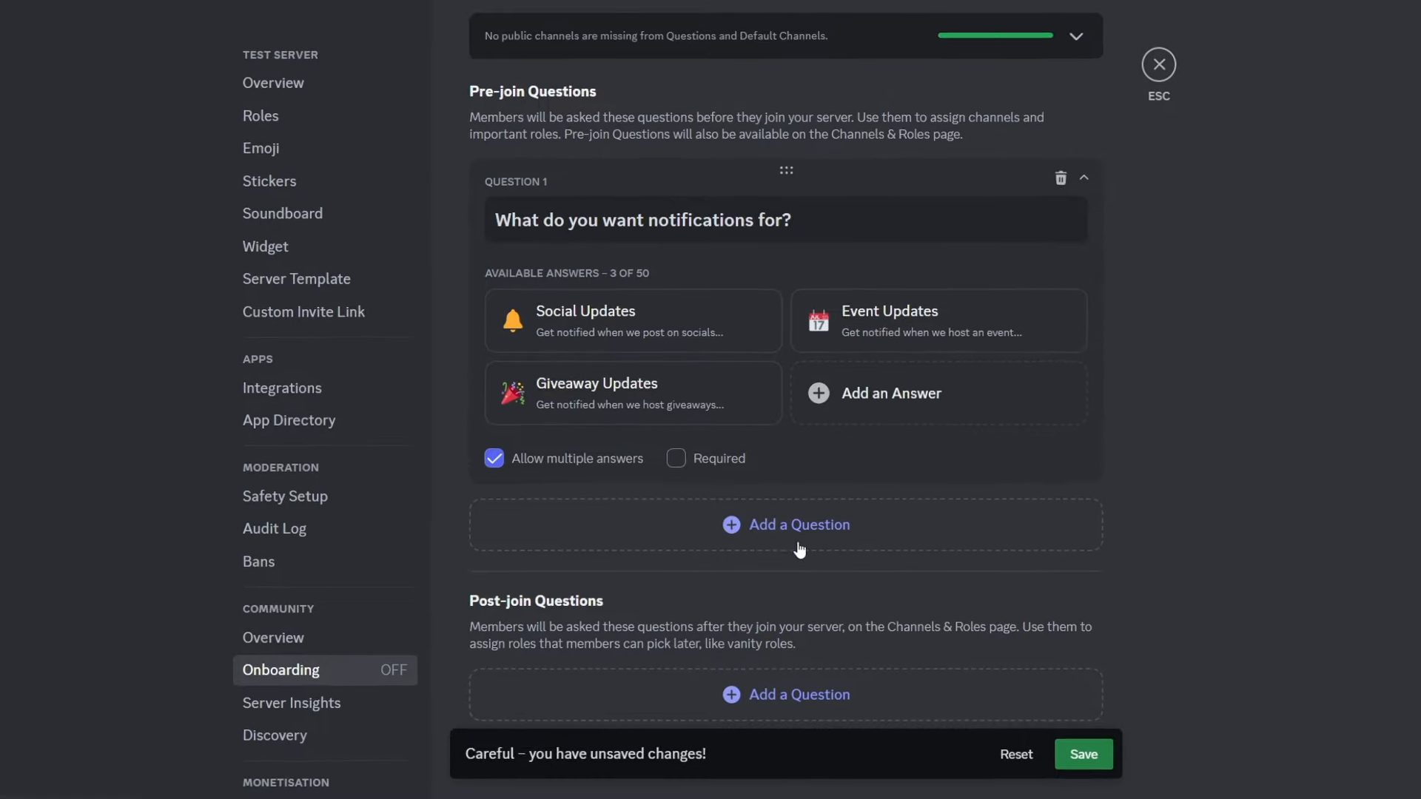
left_click(859, 542)
type("What languages do")
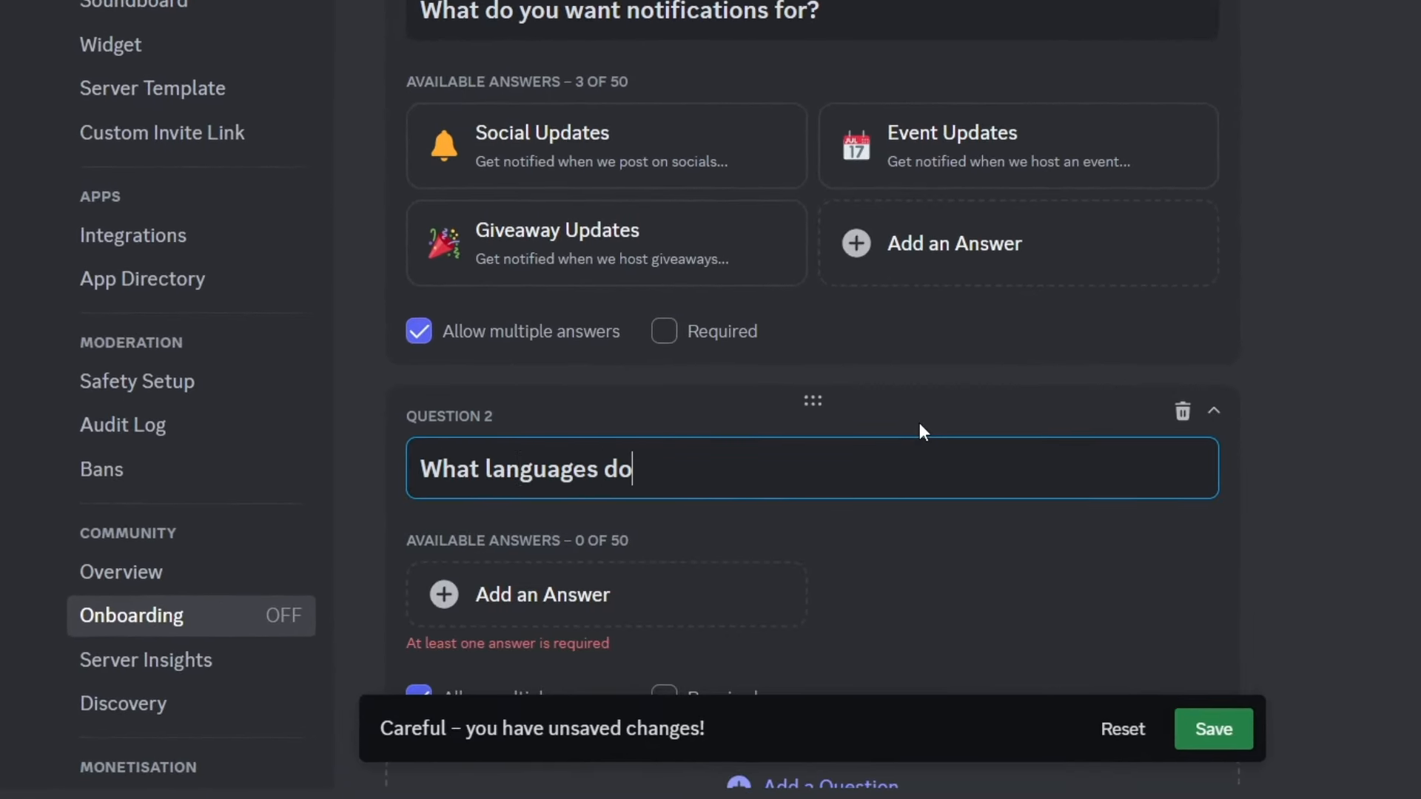
type(" you speak?")
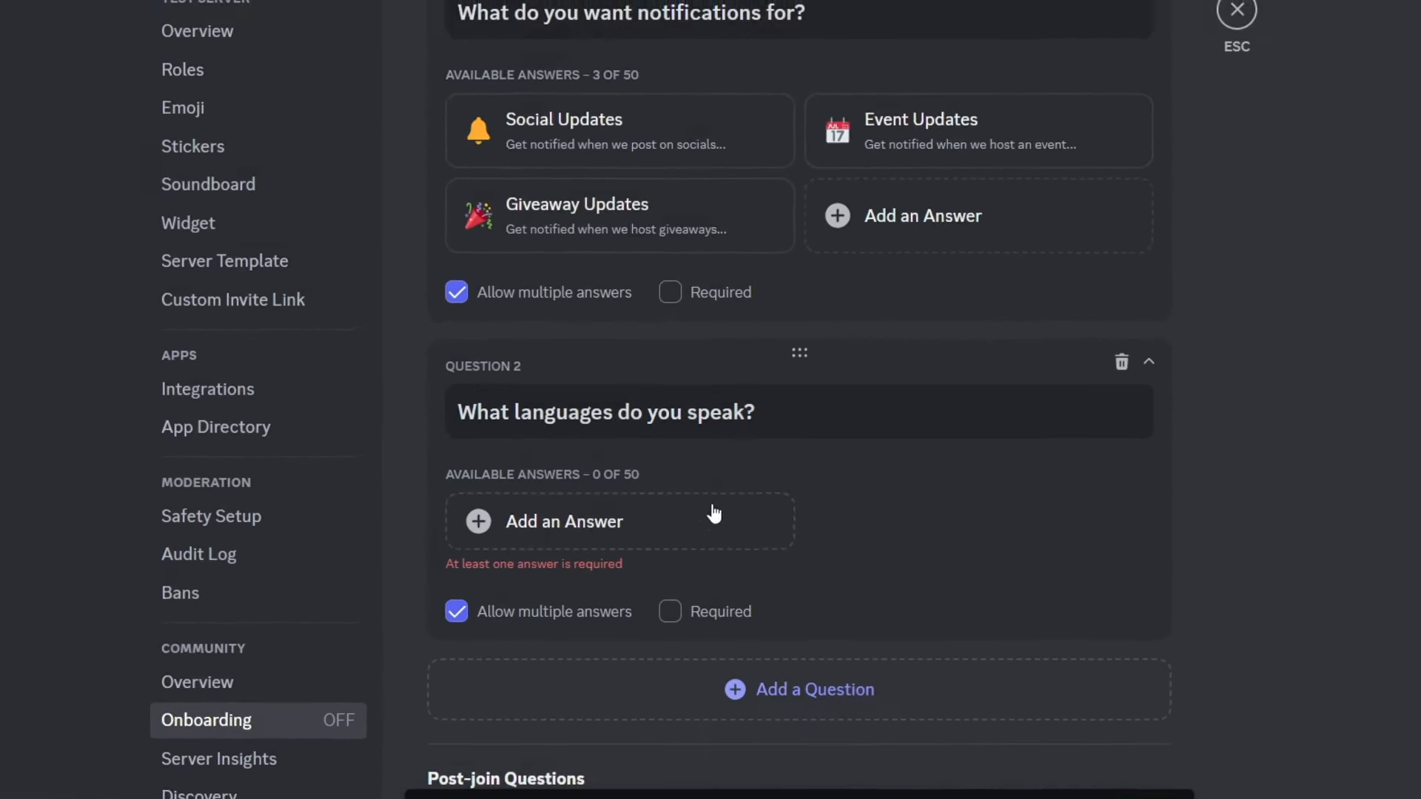
left_click(714, 513)
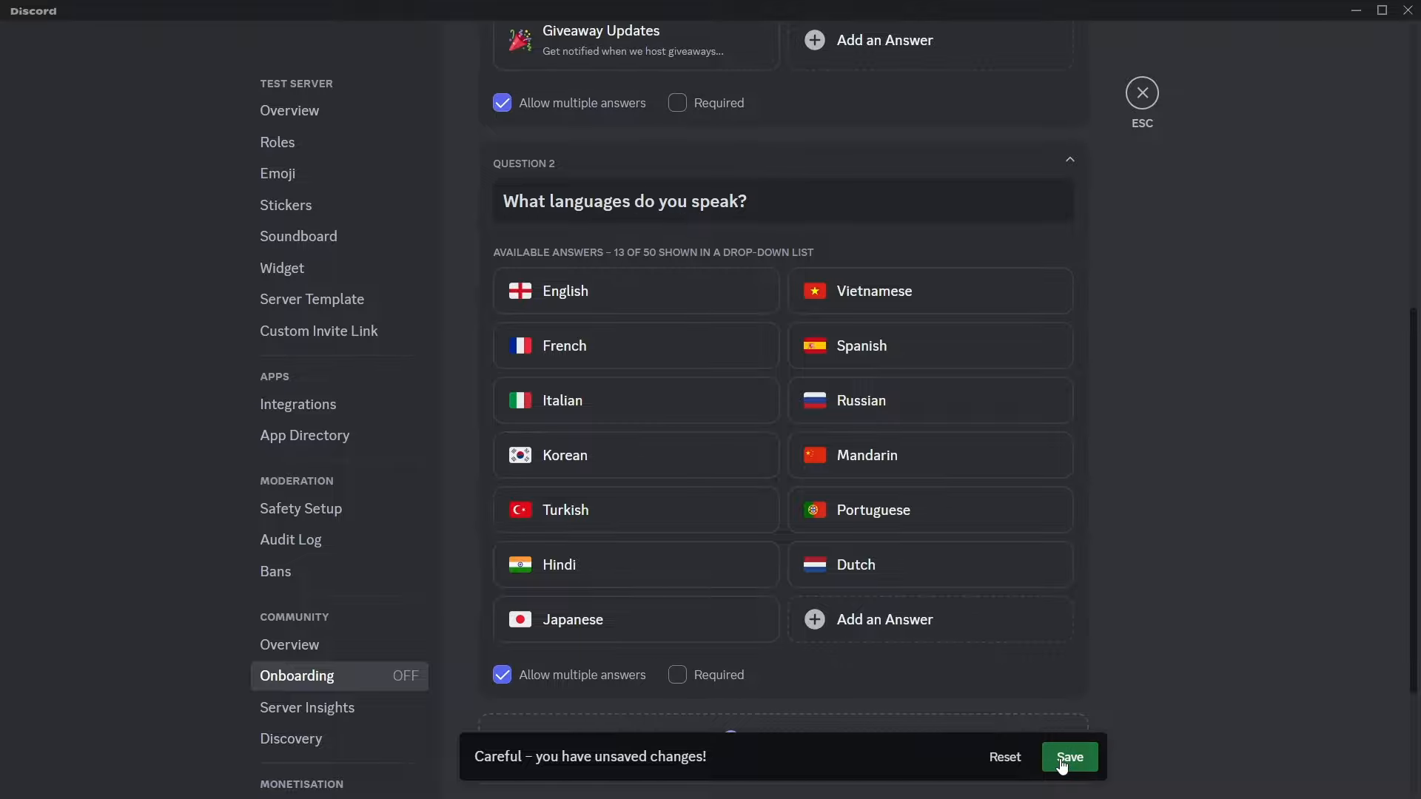
Save the onboarding questions and open the preview of the new-member experience
scroll(917, 603, "up", 10)
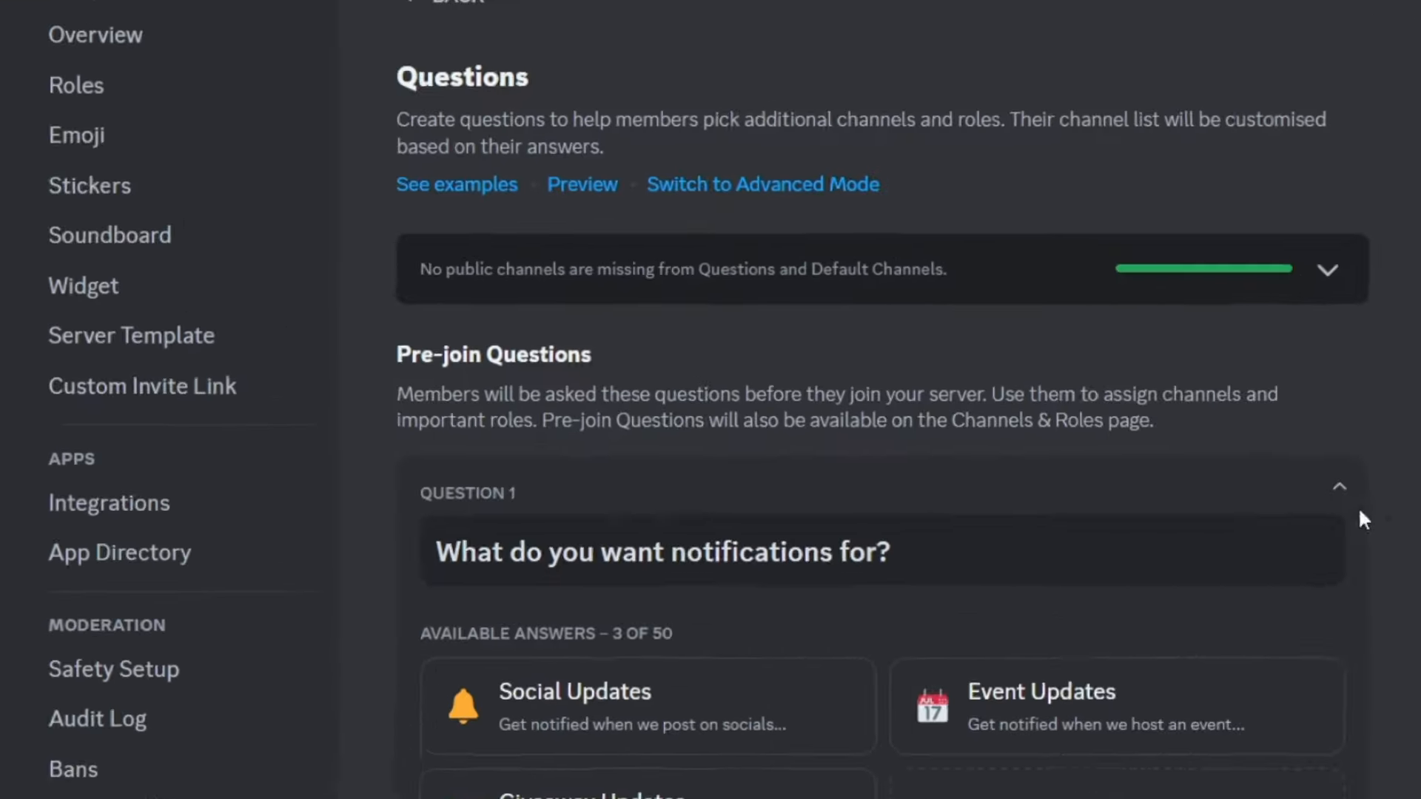
left_click(583, 209)
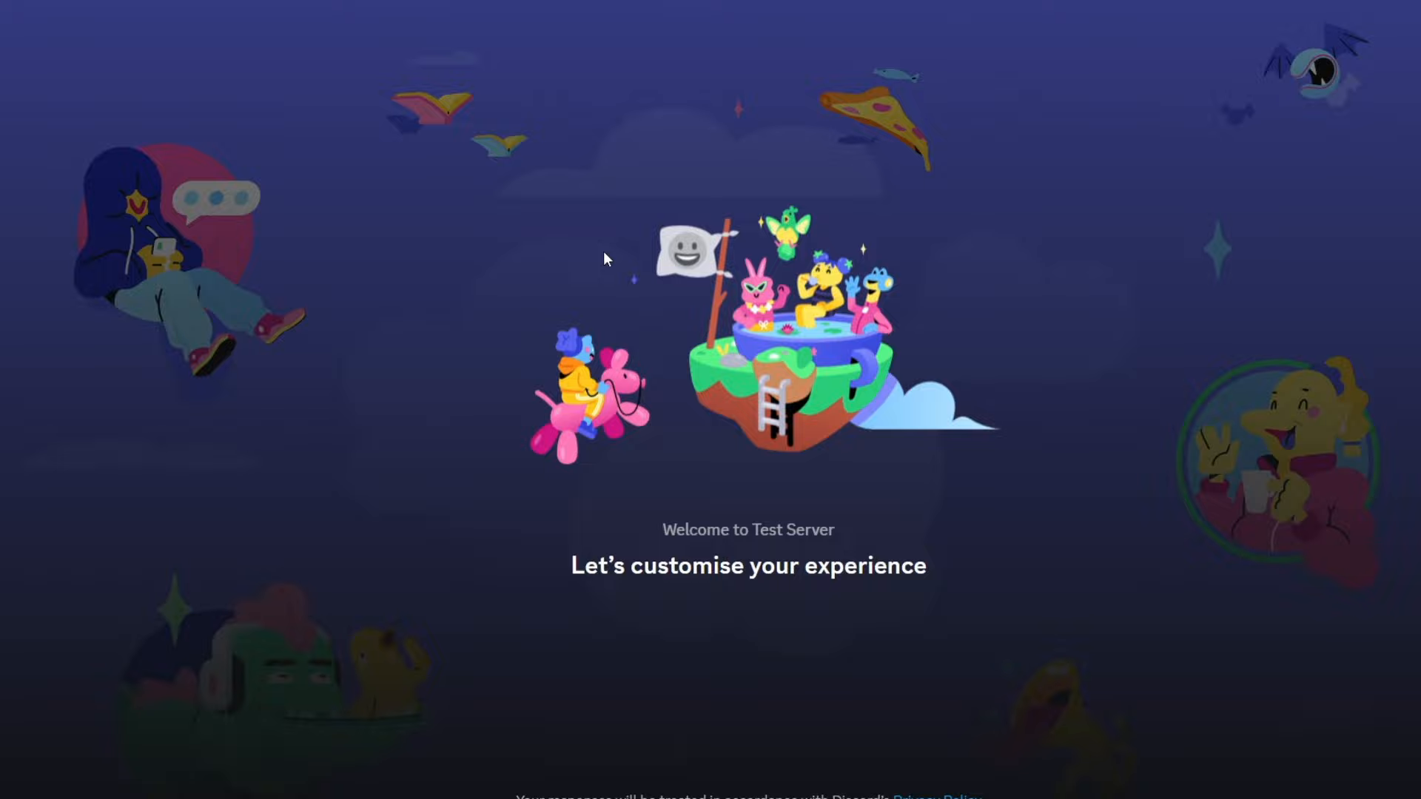
Go through the new-member preview, answering the first question and browsing the language choices under "What languages do you speak?"
left_click(666, 291)
left_click(666, 290)
left_click(1099, 699)
left_click(825, 254)
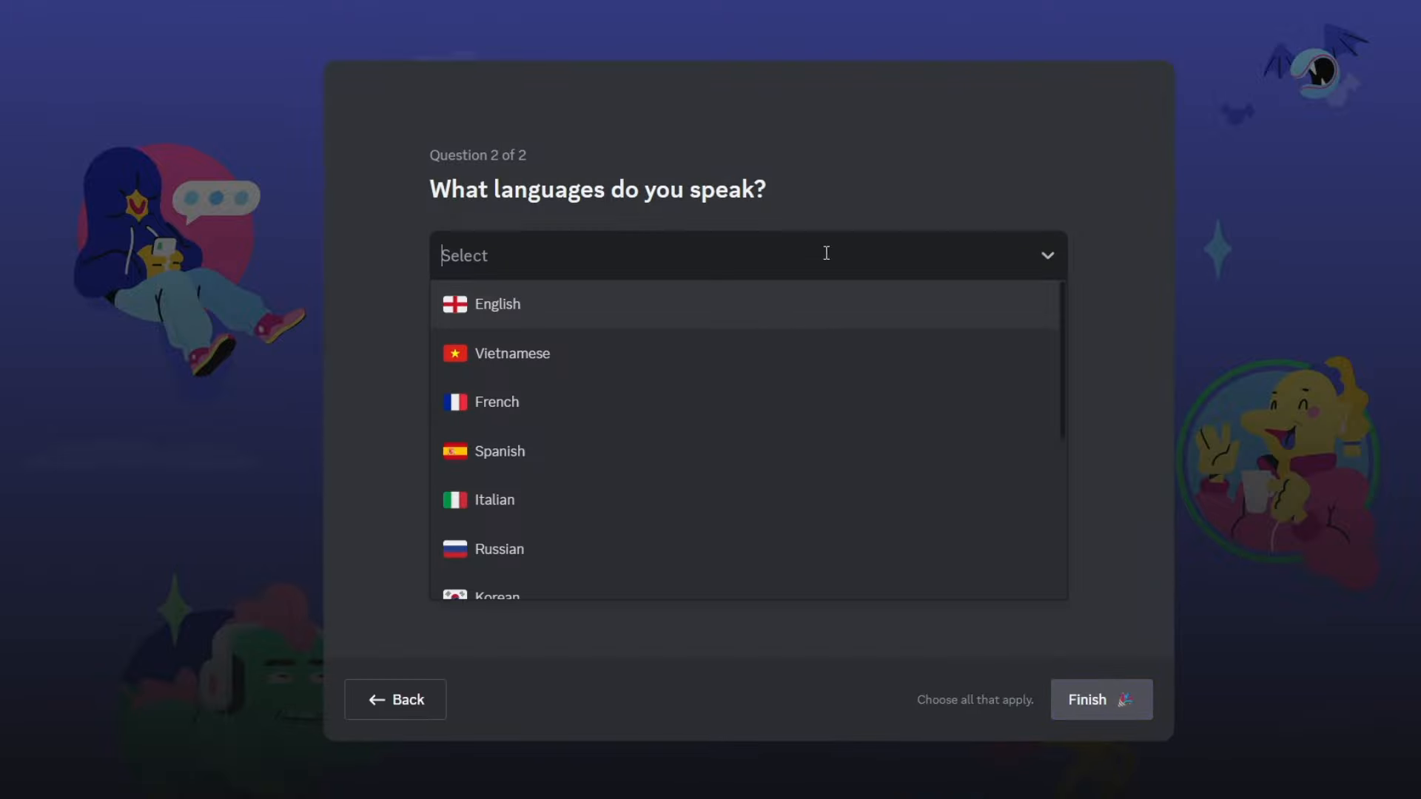
scroll(751, 476, "down", 2)
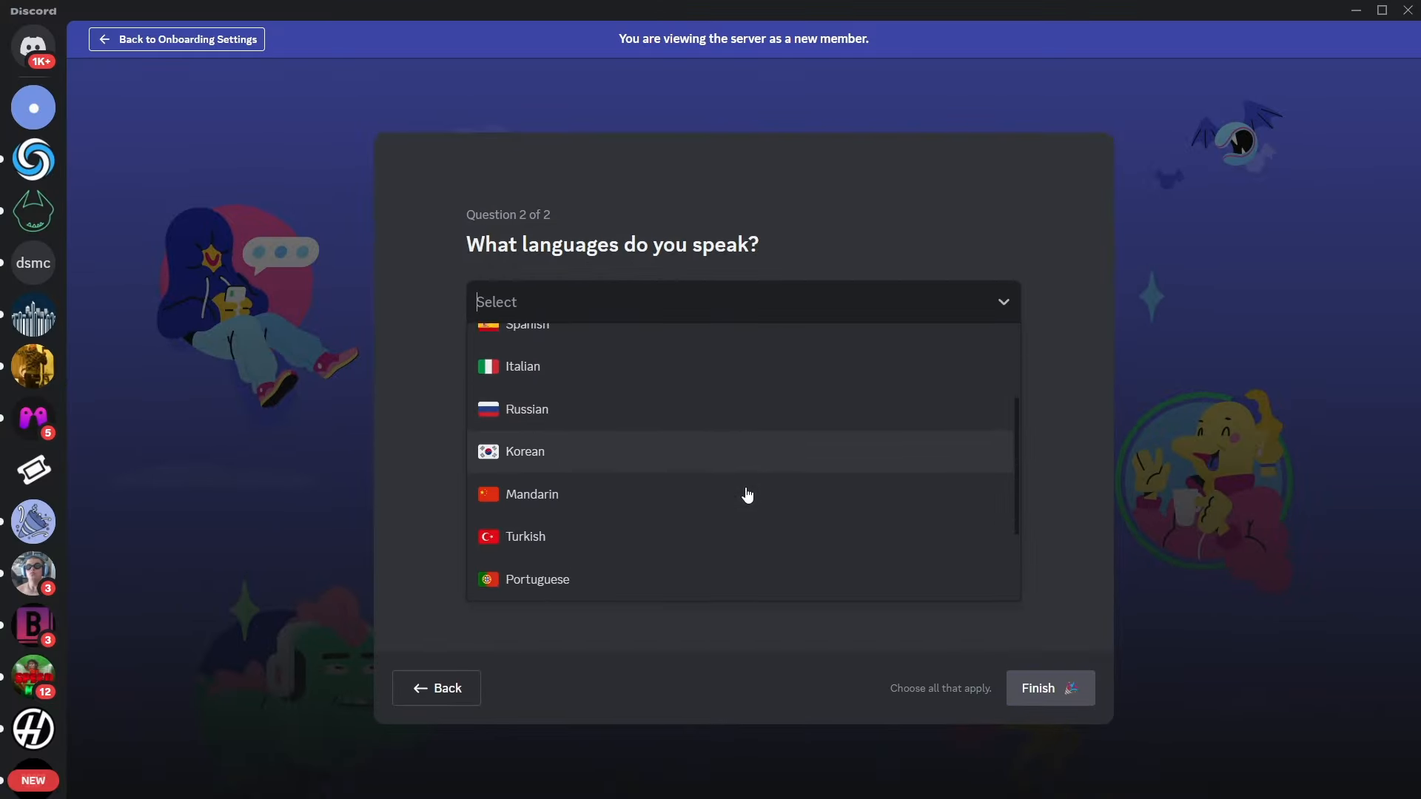
scroll(747, 494, "down", 2)
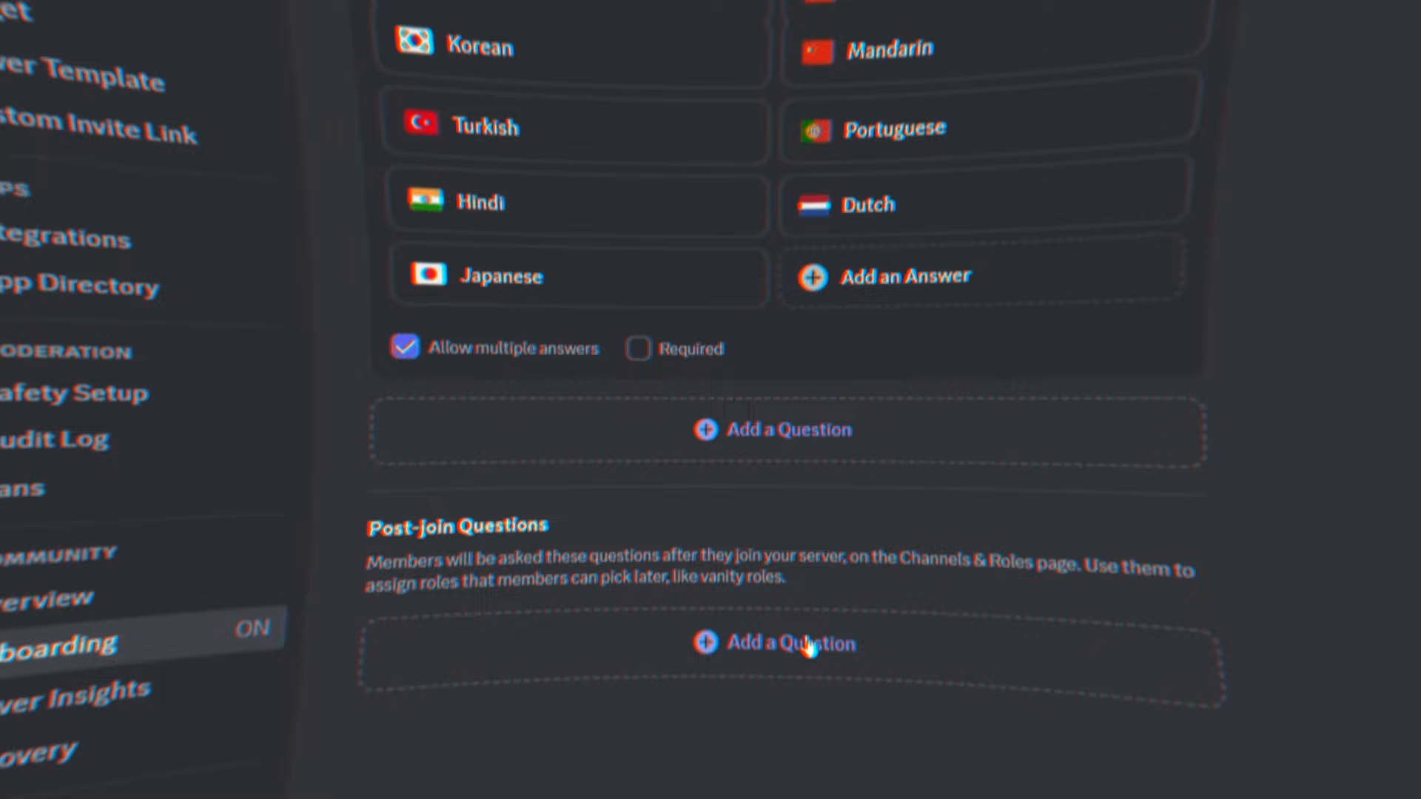
Add a post-join question using the example "What off-topic channels do you want?"
left_click(810, 644)
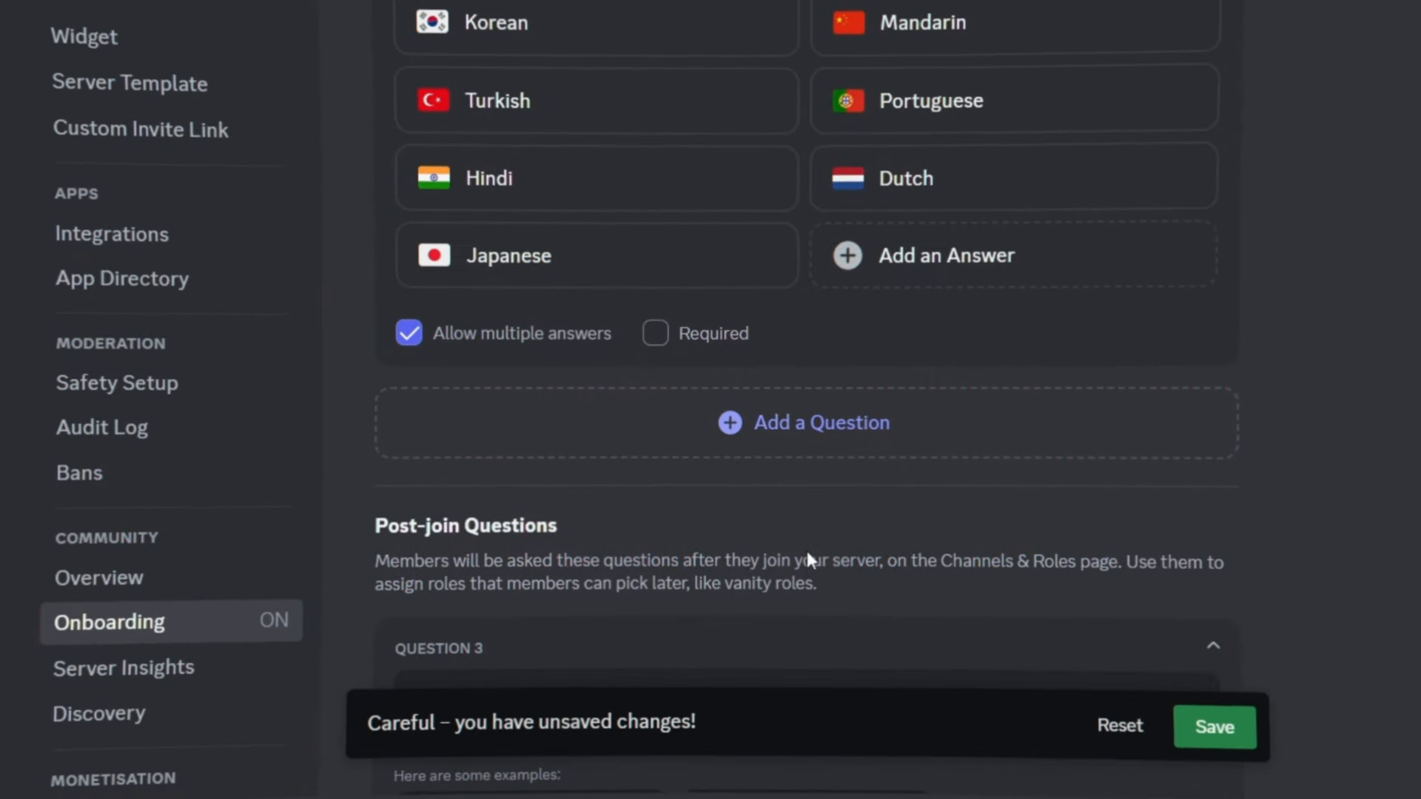
scroll(805, 518, "down", 5)
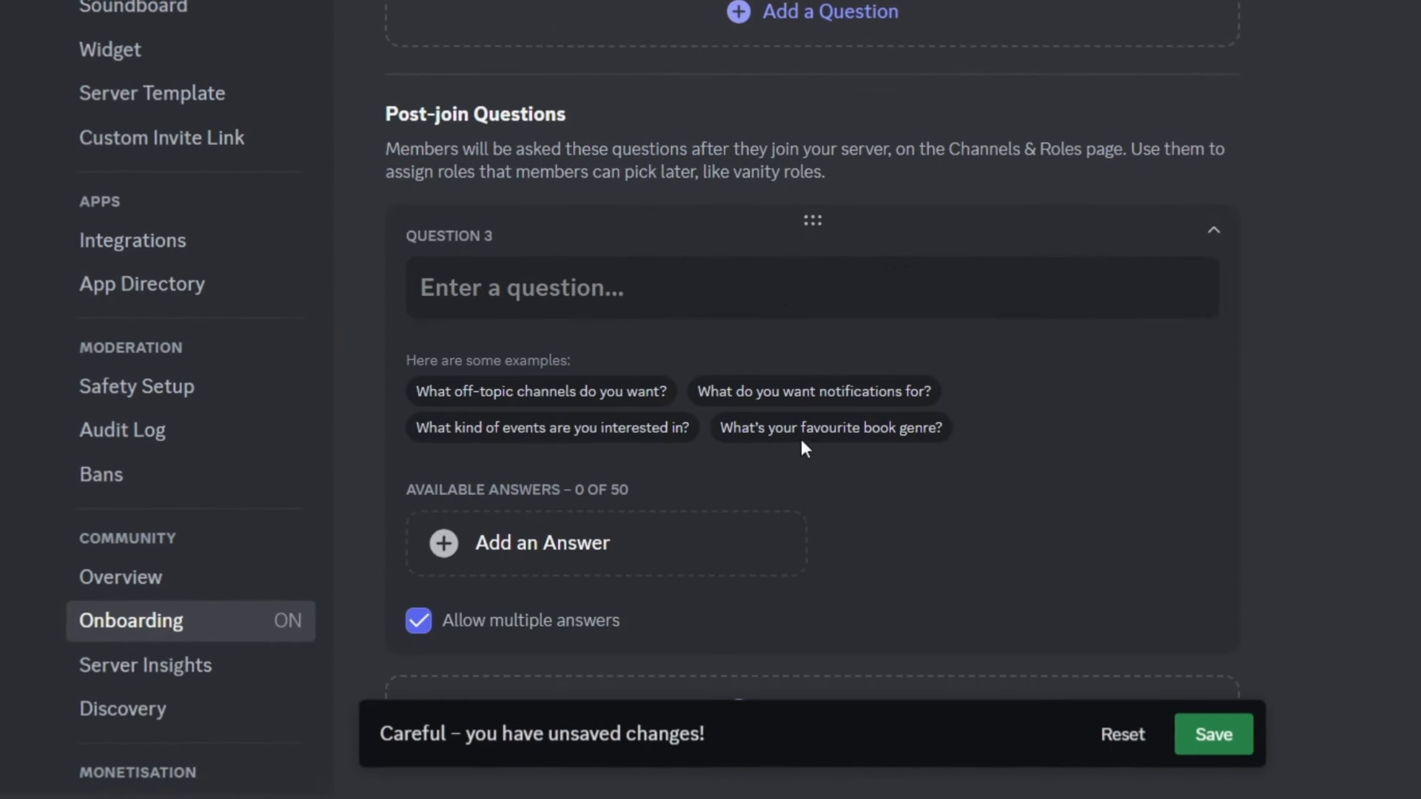
left_click(638, 403)
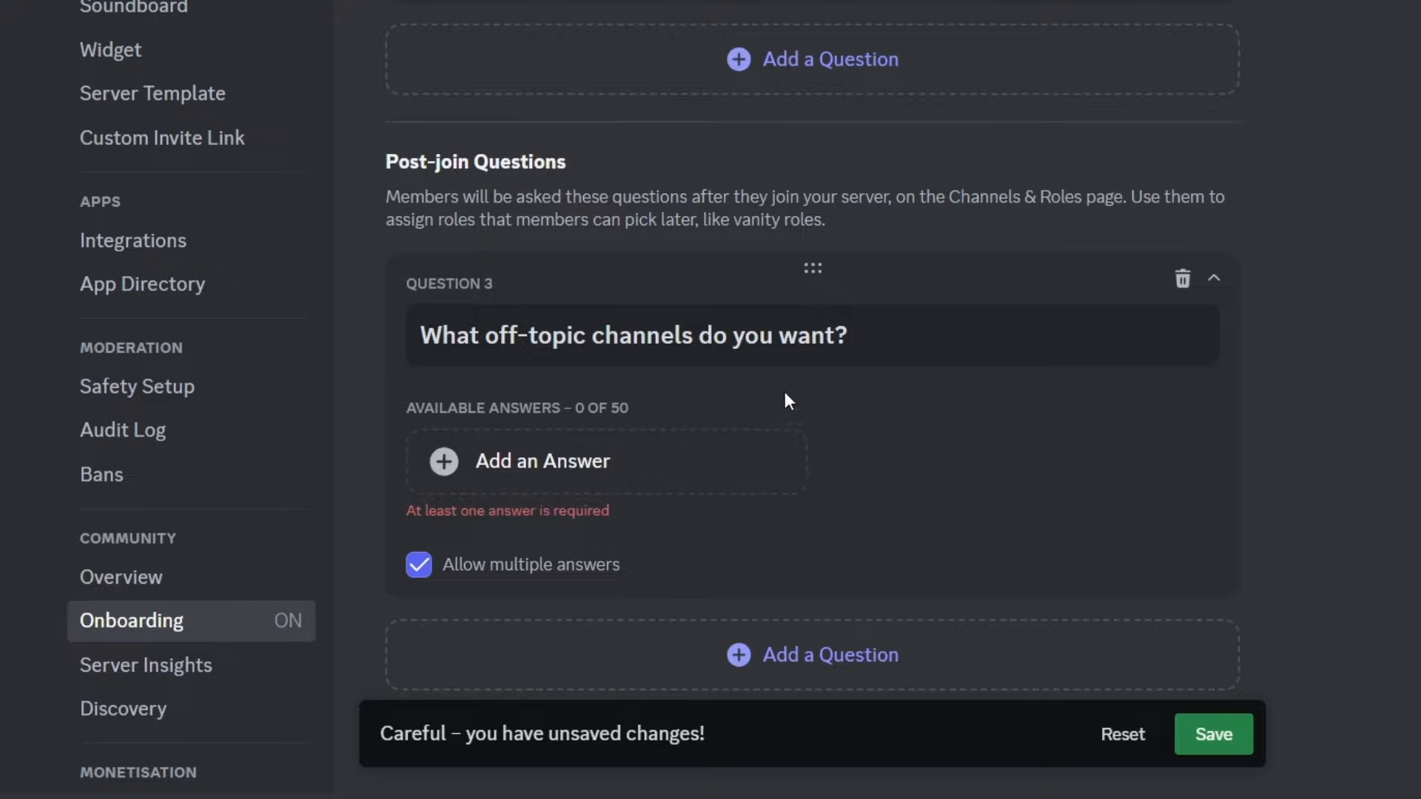
Add a Fitness answer to the off-topic channels question and assign the fitness channel to it
left_click(704, 451)
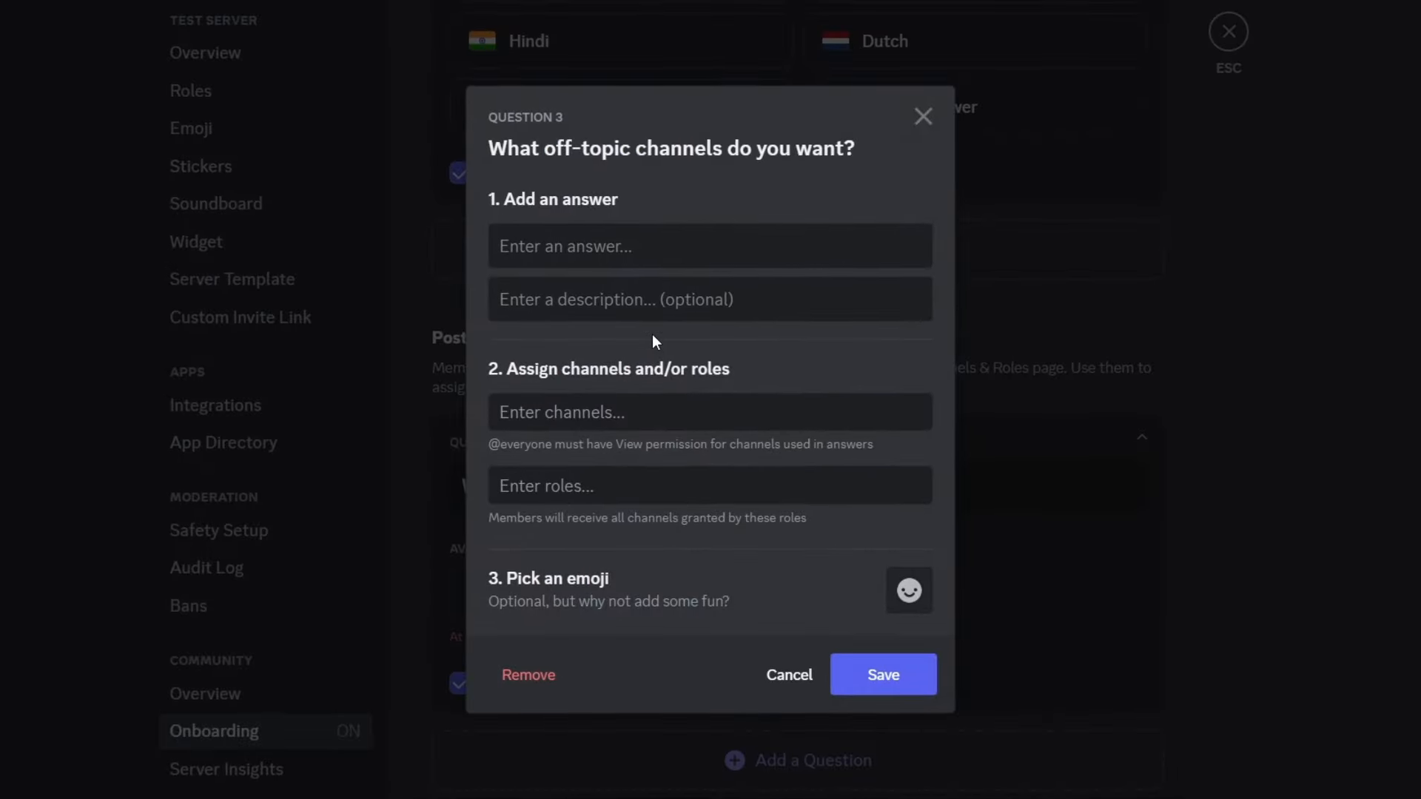
type("Fitness")
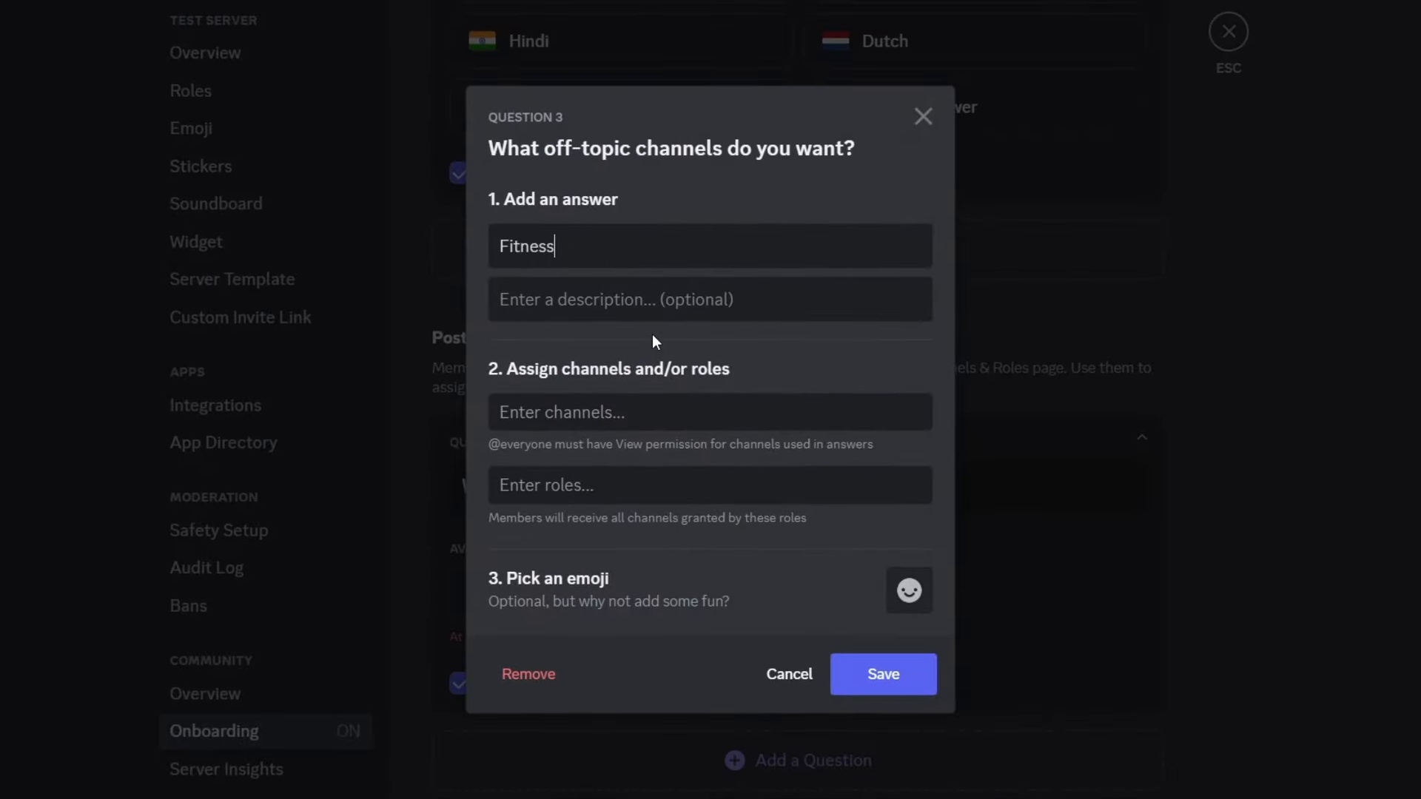
left_click(602, 404)
type("fit")
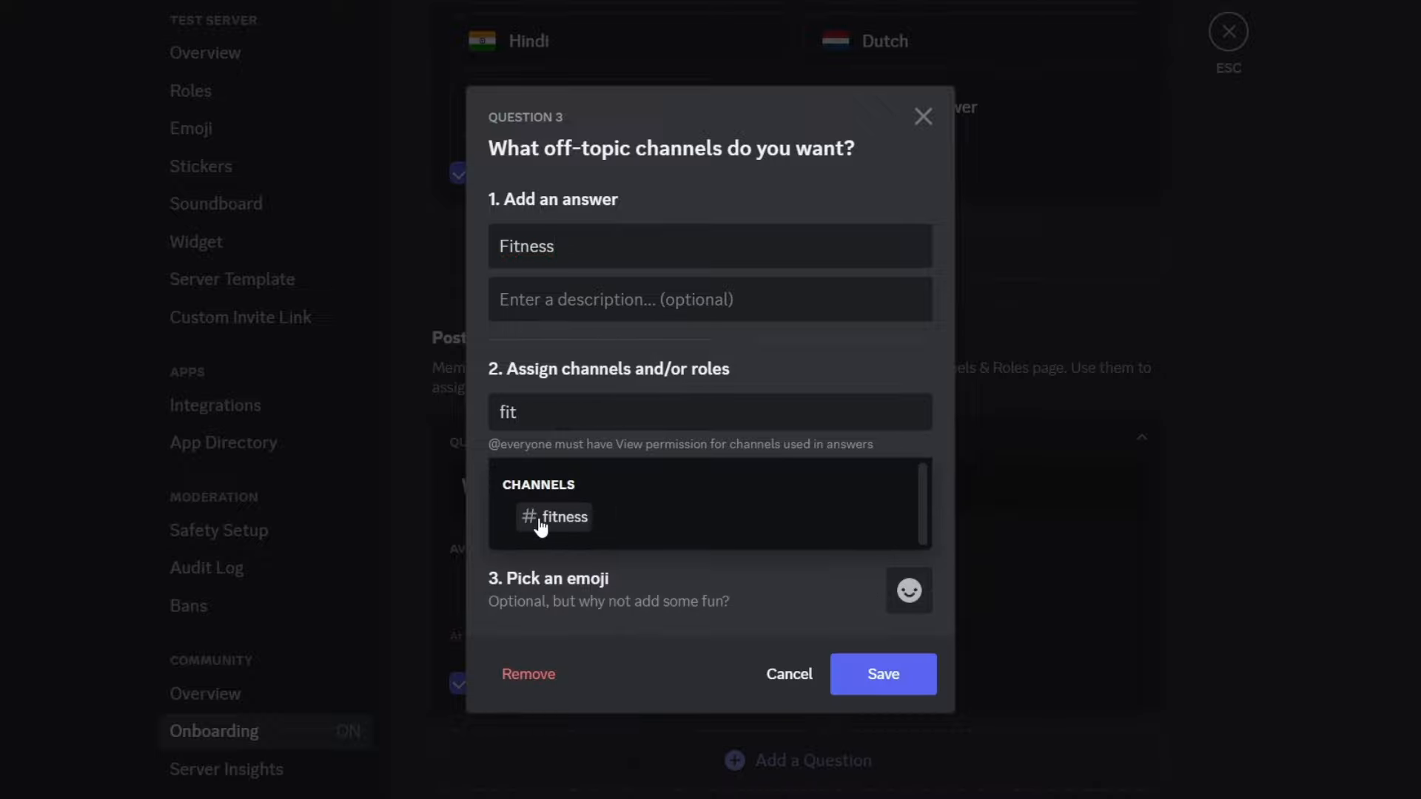
left_click(566, 524)
left_click(646, 416)
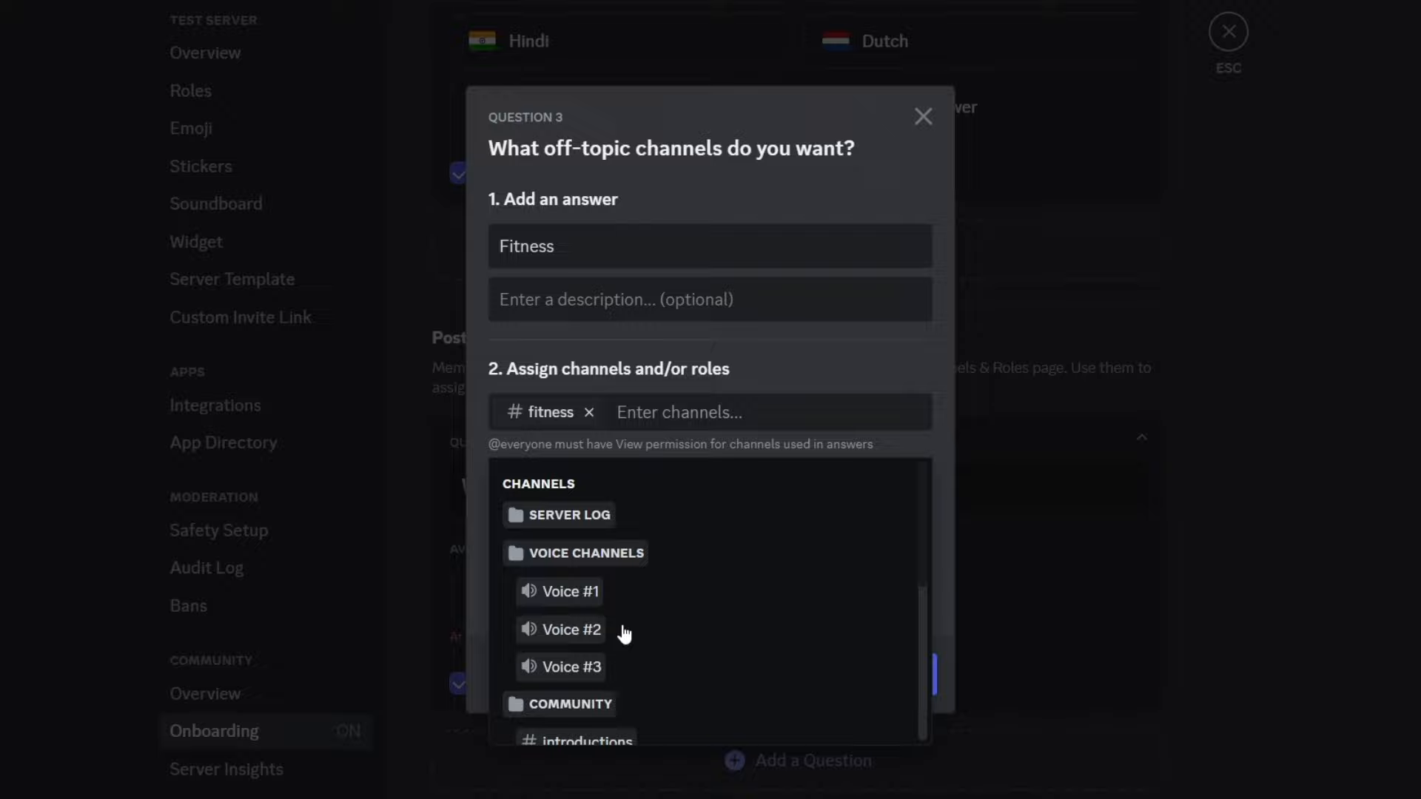
scroll(623, 633, "down", 3)
left_click(589, 414)
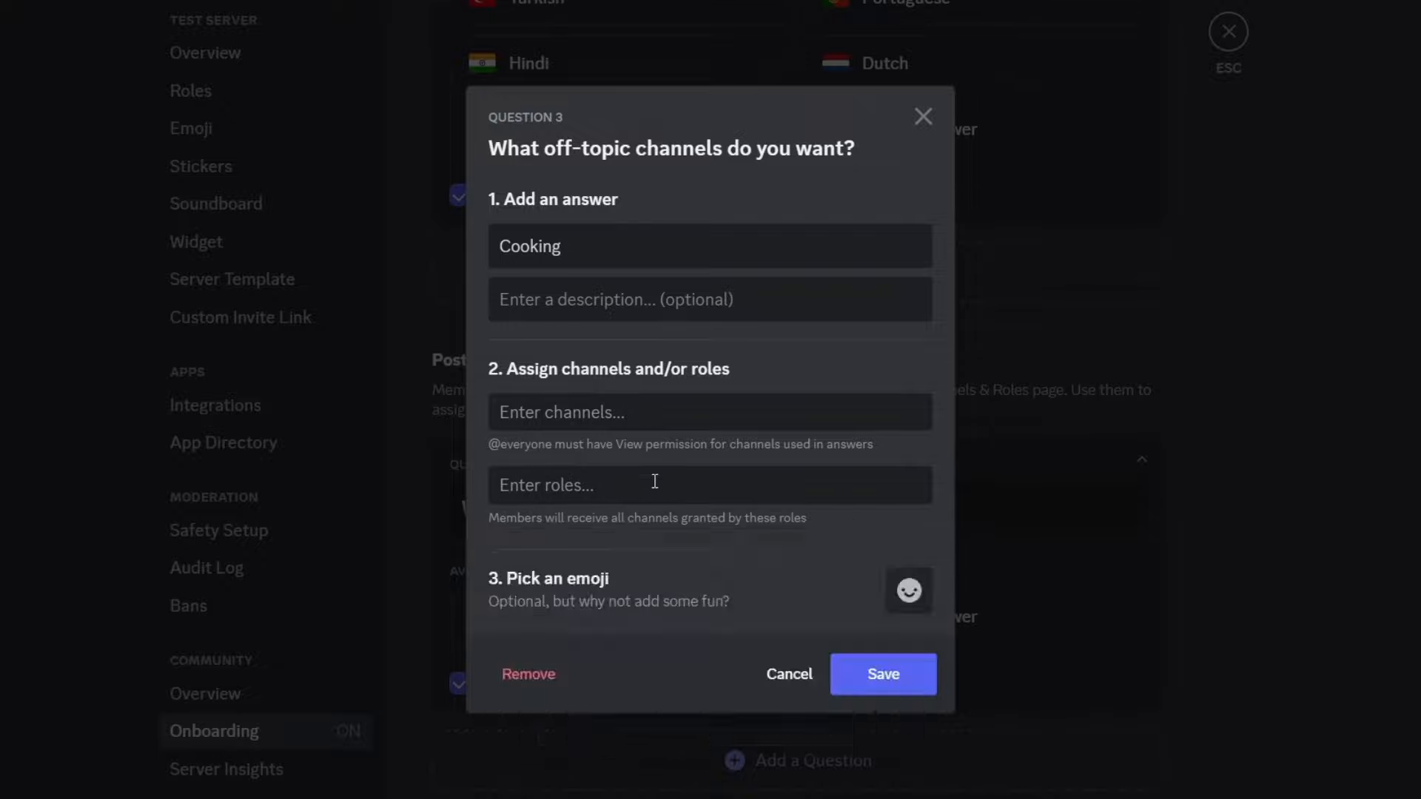
Assign the cooking channel to the Cooking answer and save the answer
left_click(644, 485)
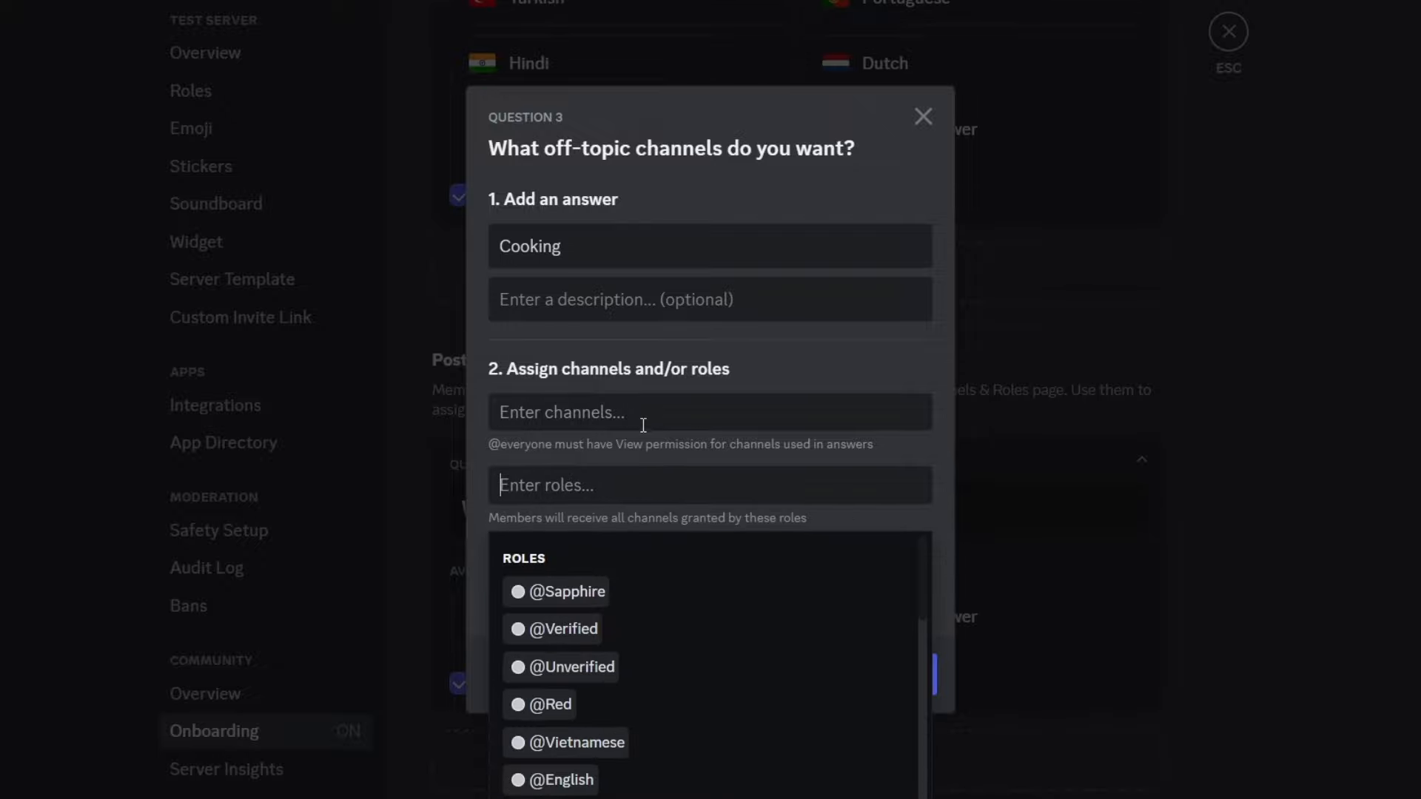
left_click(644, 414)
scroll(592, 642, "down", 2)
scroll(592, 644, "down", 3)
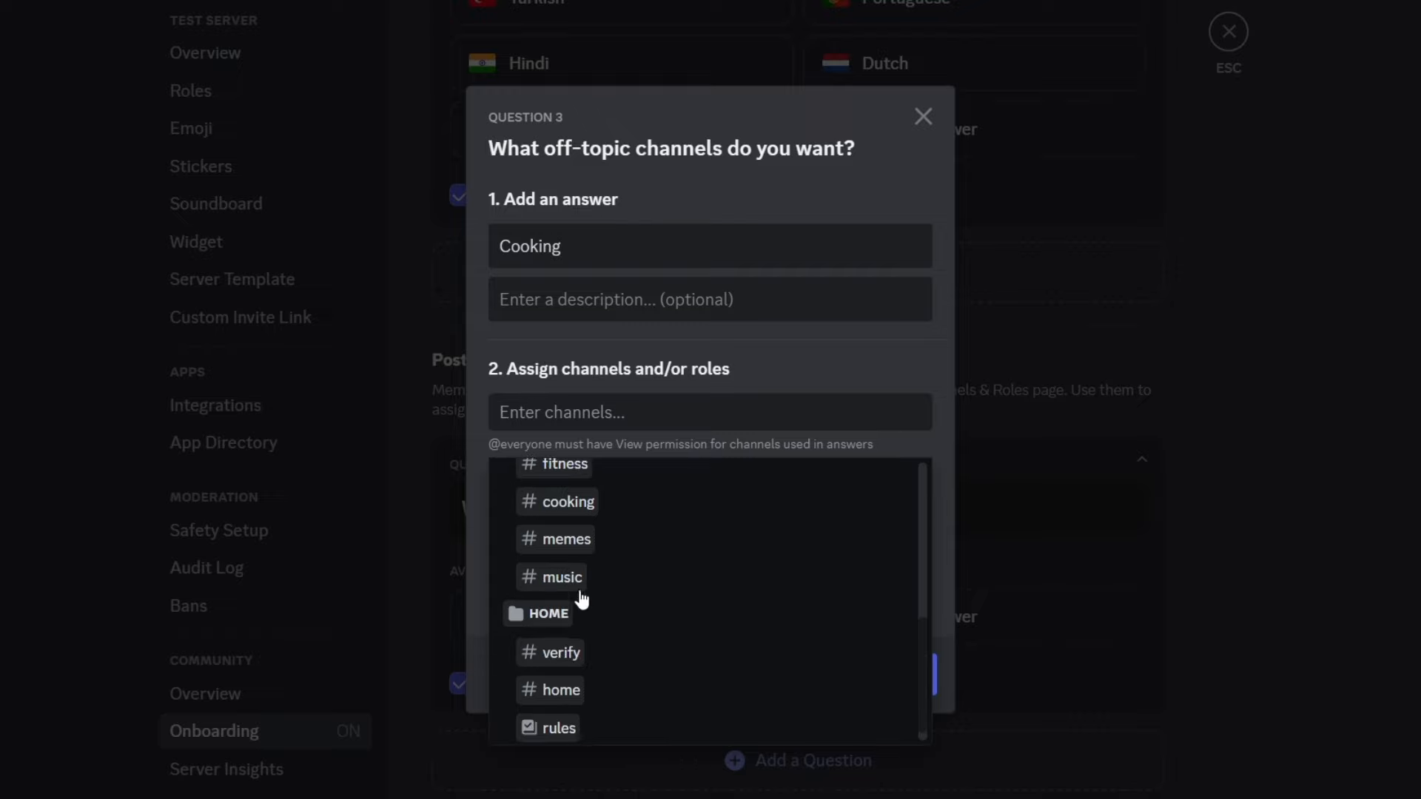
left_click(576, 509)
left_click(875, 663)
Leave the server settings and try the Event Updates and Social Updates answers on the Channels & Roles page
left_click(1228, 32)
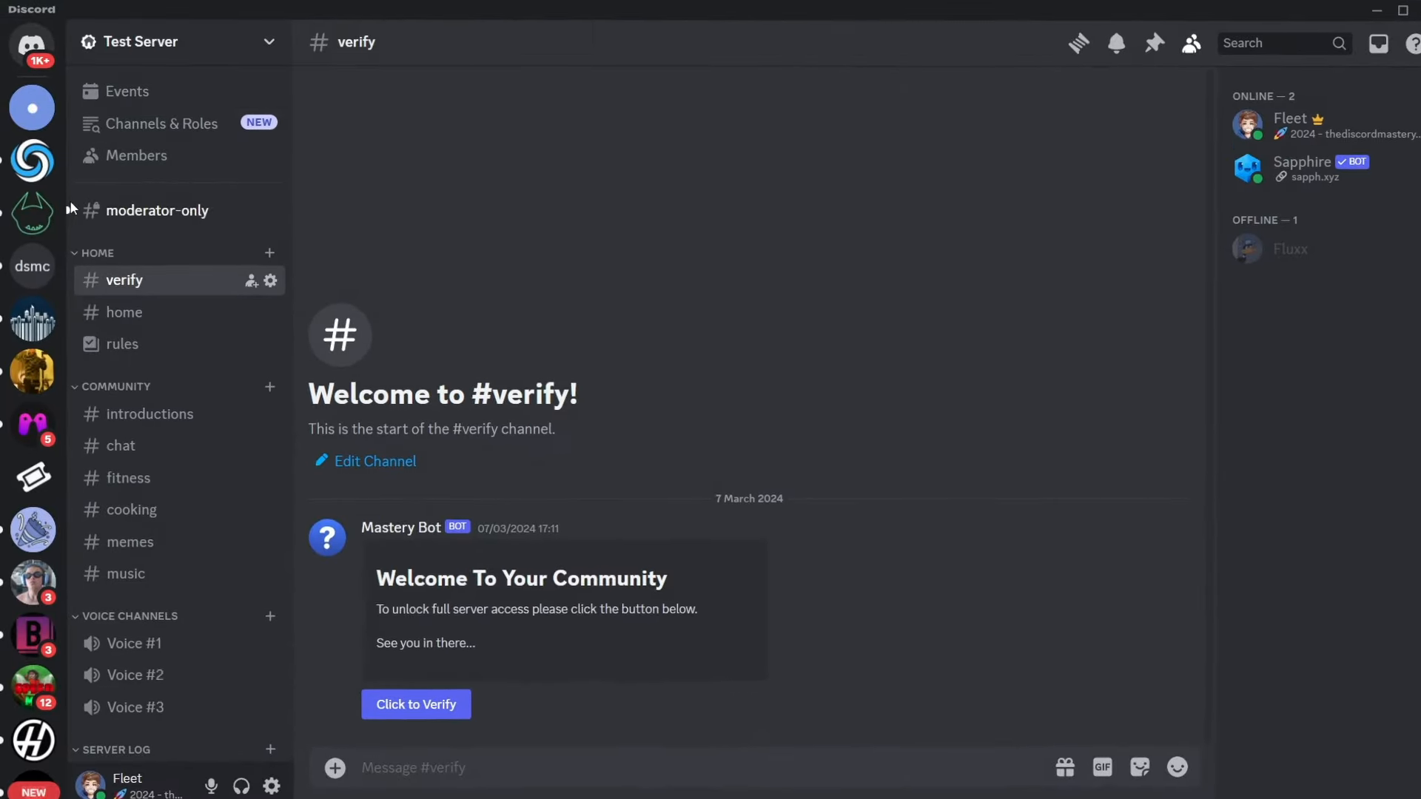
left_click(161, 124)
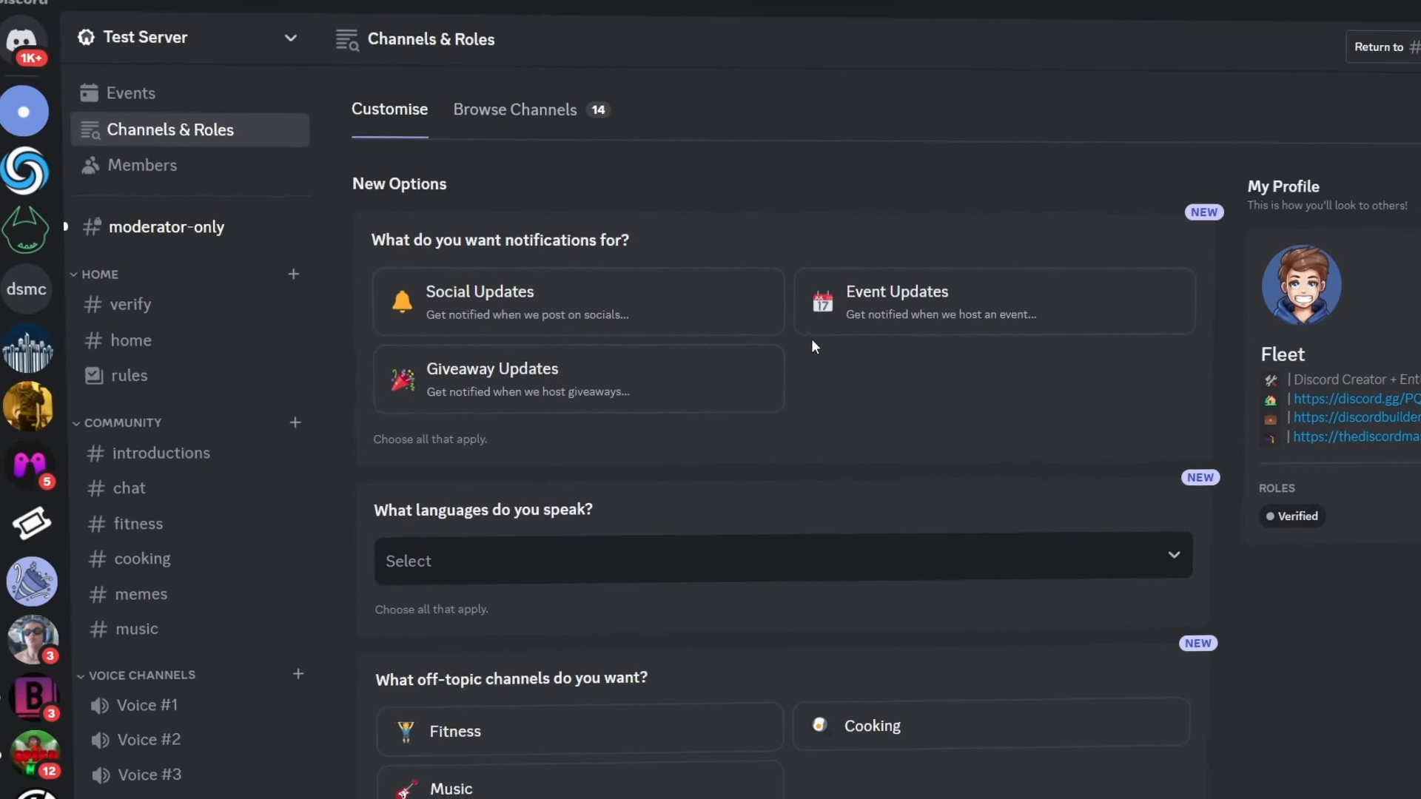
left_click(807, 300)
left_click(642, 295)
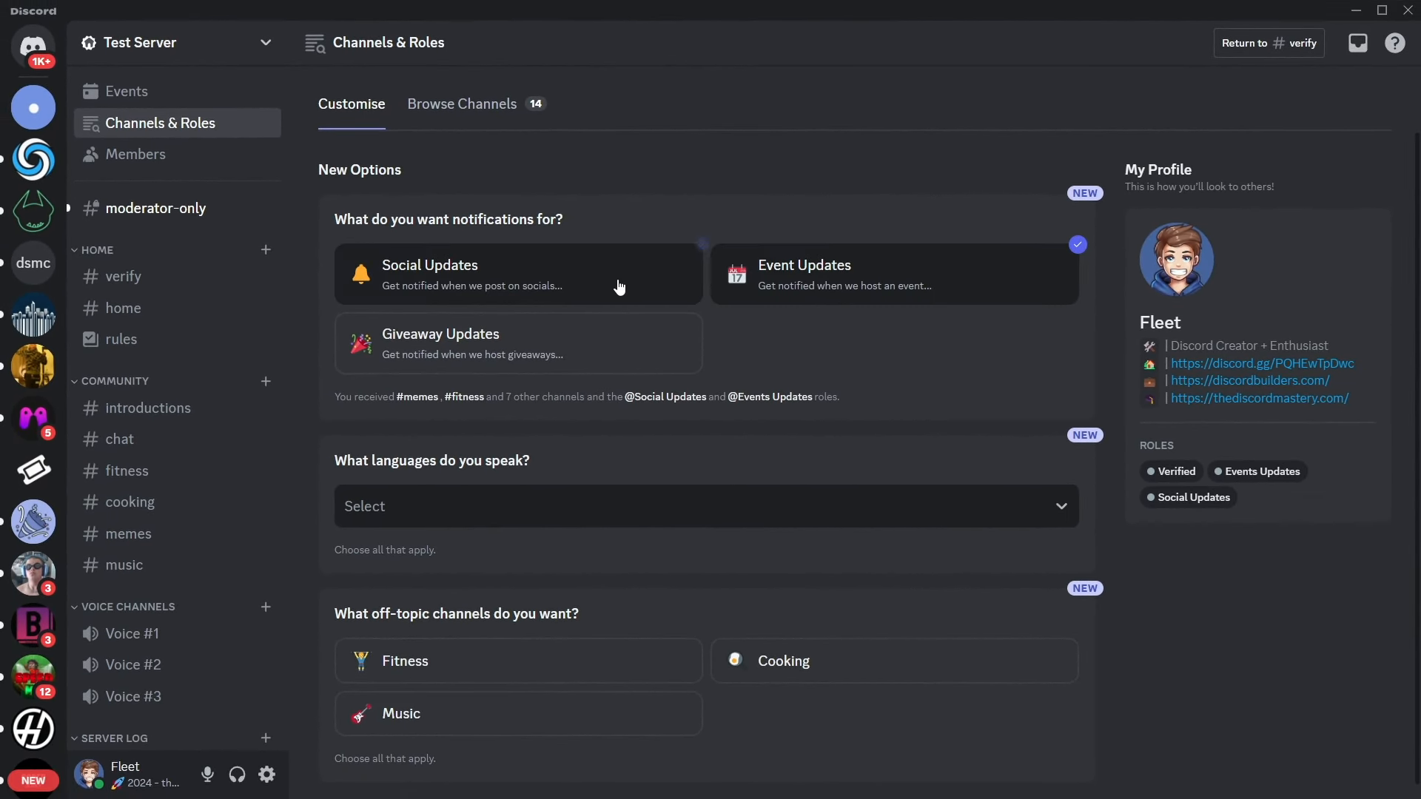
left_click(641, 294)
left_click(779, 292)
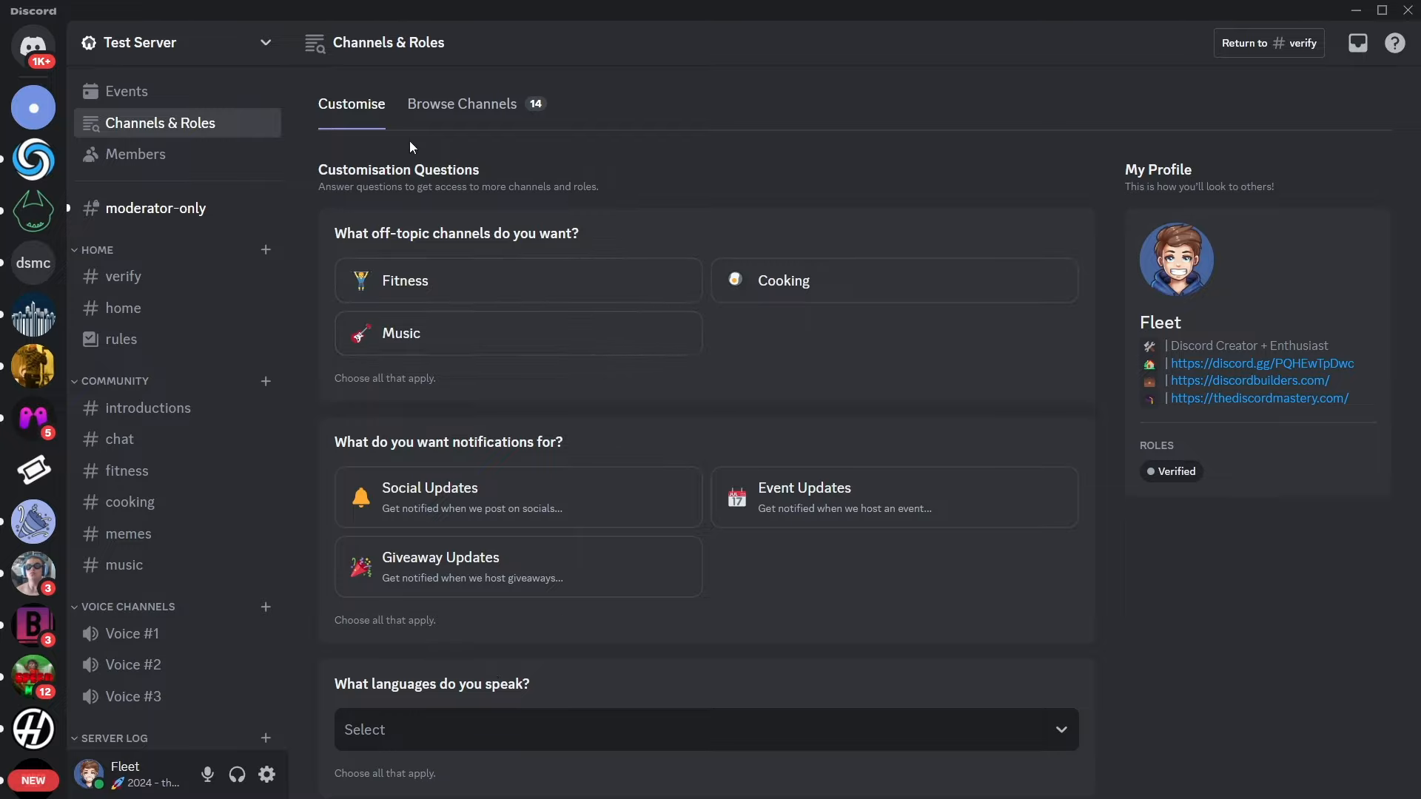
Check the Show All Channels option of Channels & Roles and open the Server Guide setup in the Onboarding settings
right_click(170, 131)
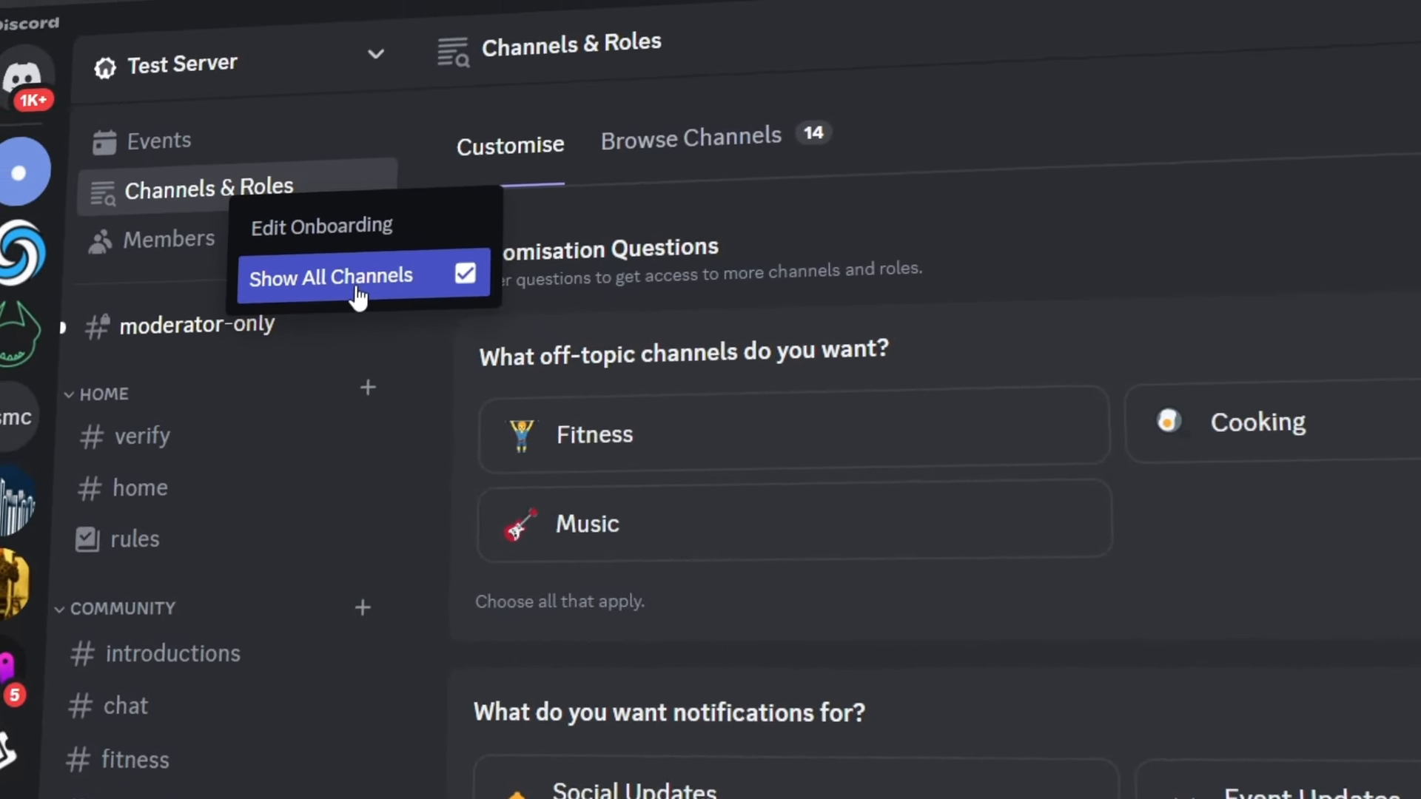
left_click(753, 33)
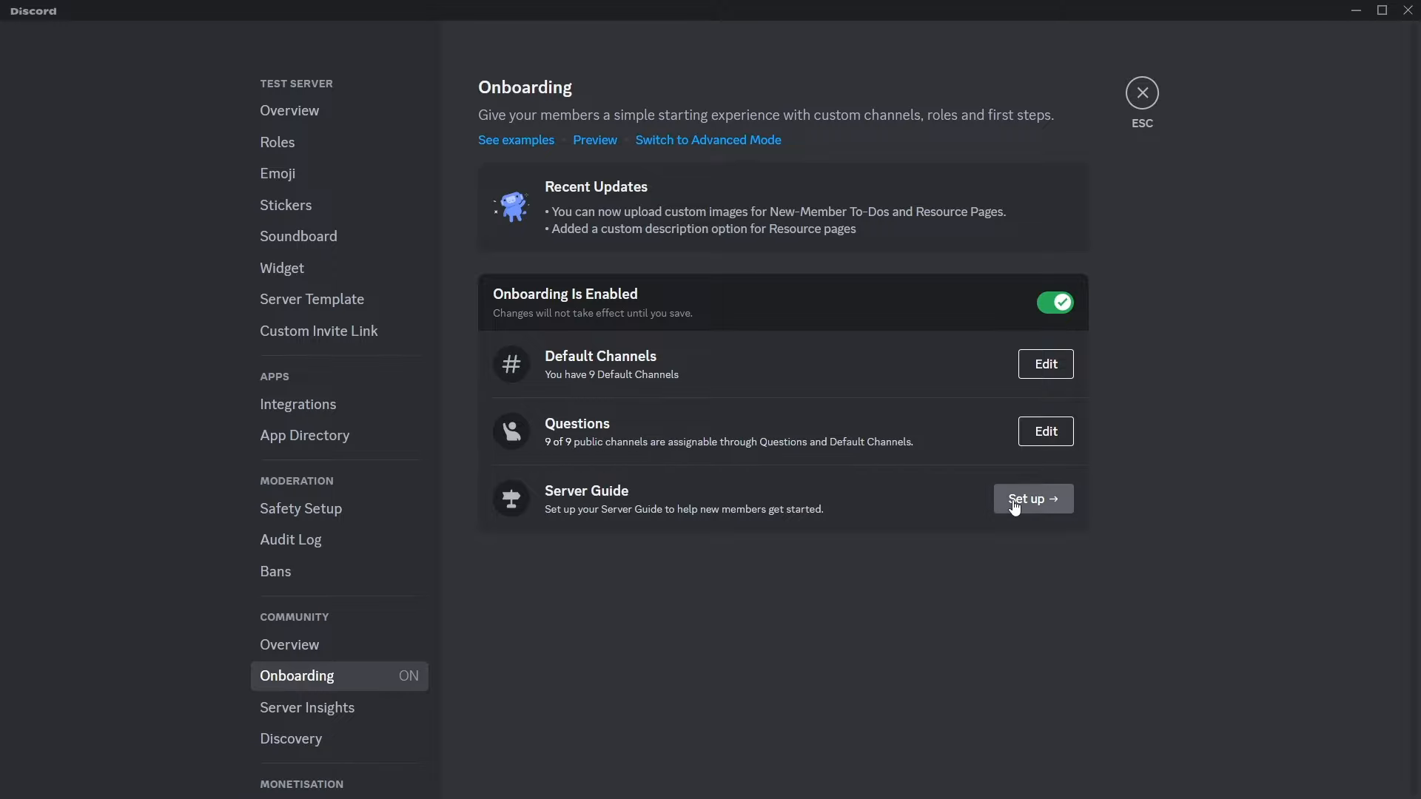
left_click(1022, 500)
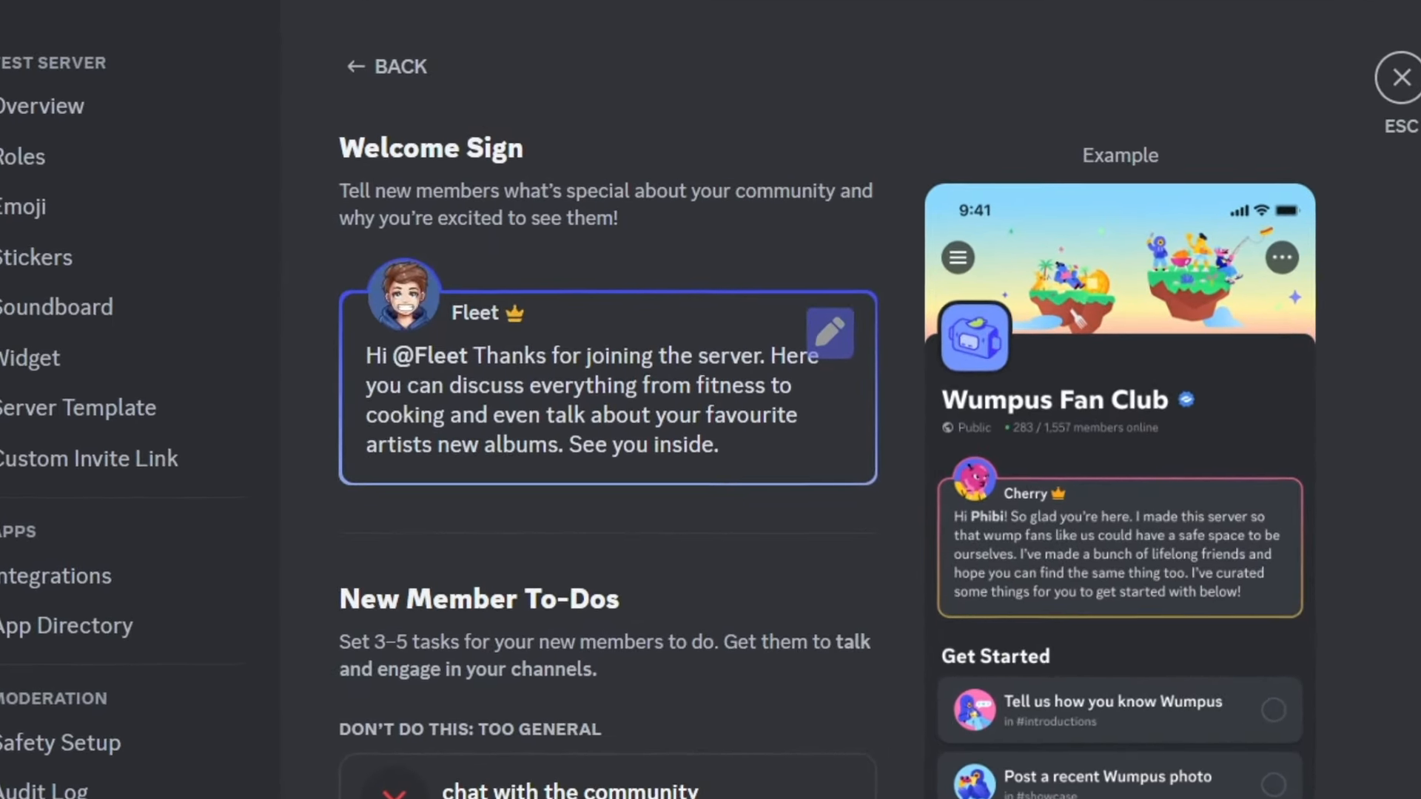
scroll(644, 444, "down", 3)
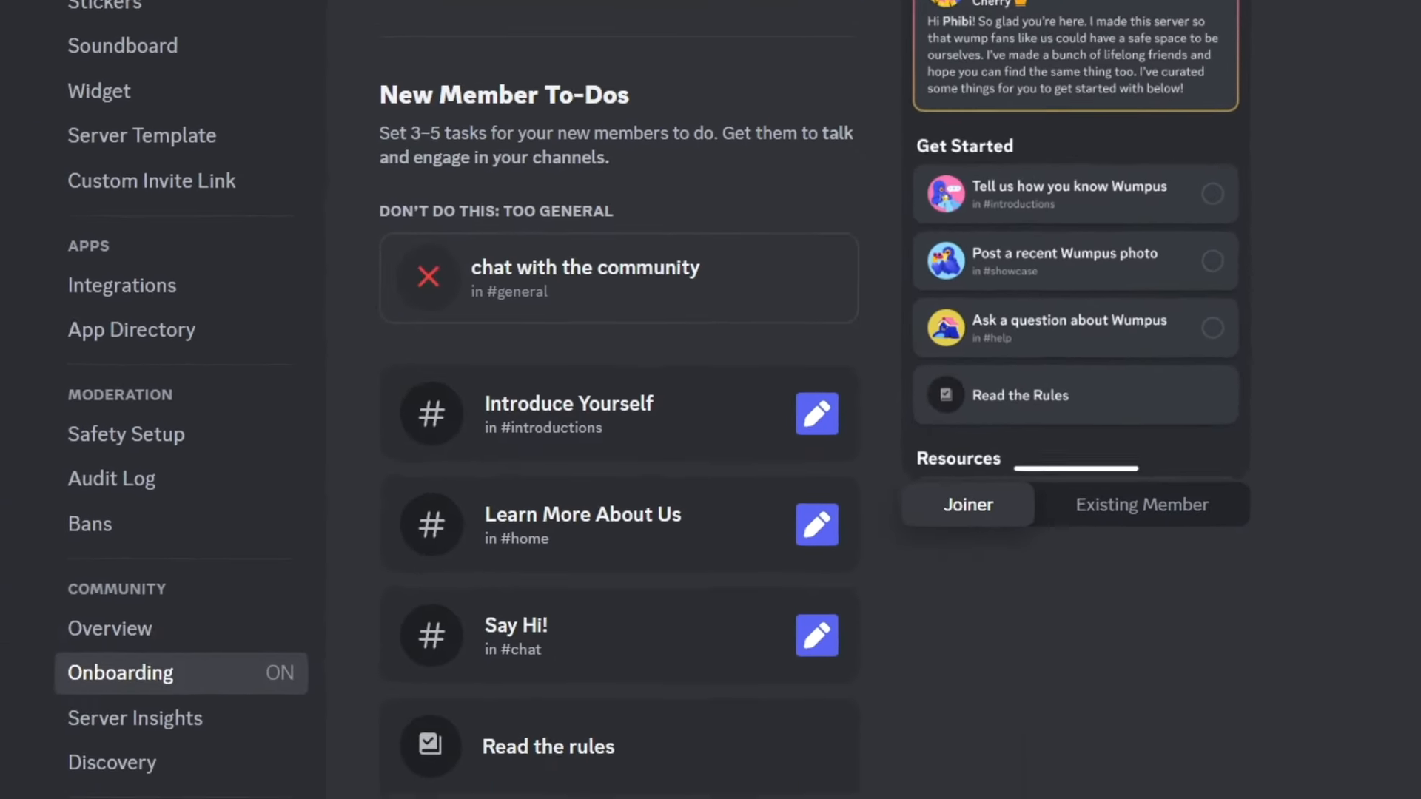
scroll(659, 375, "down", 5)
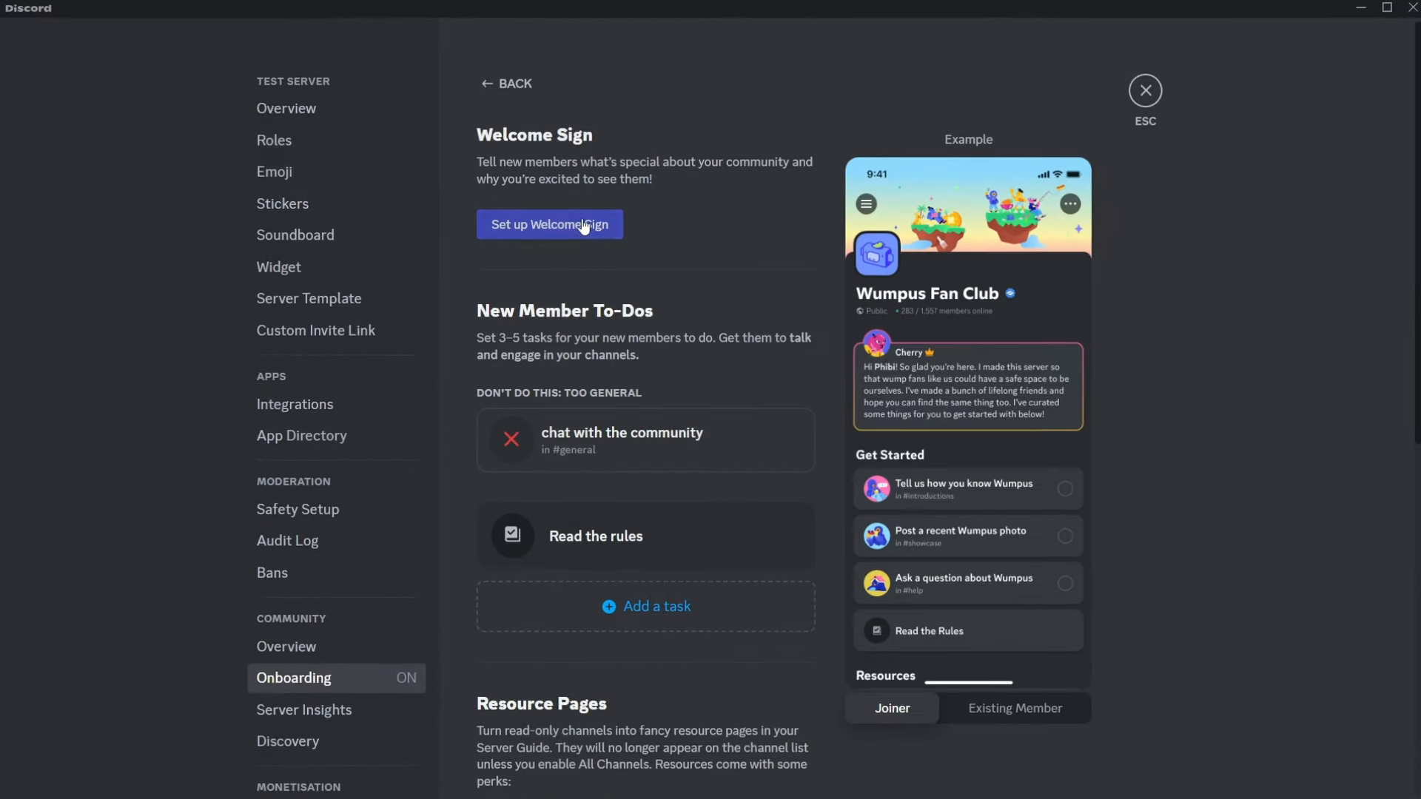
left_click(583, 227)
left_click(709, 267)
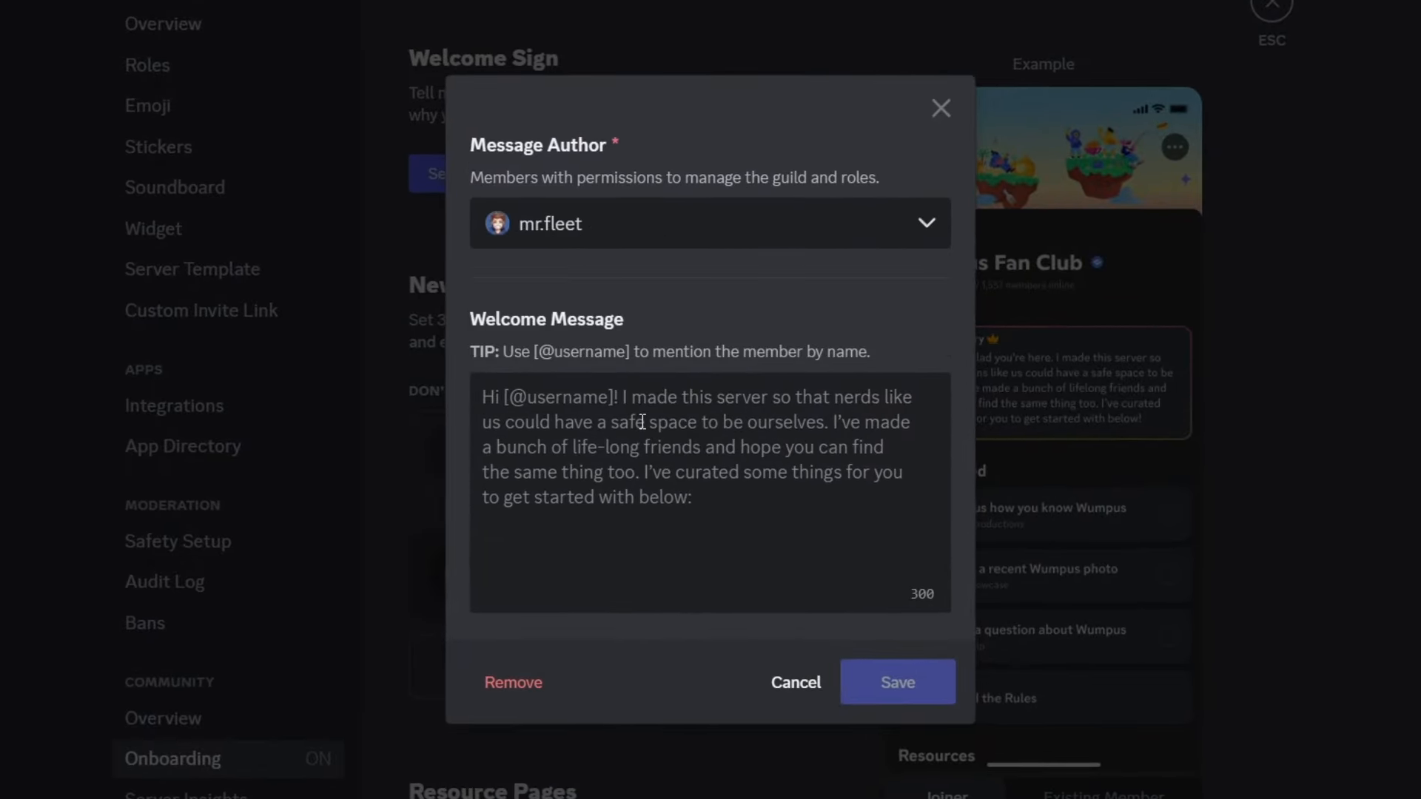
type("Hi [us")
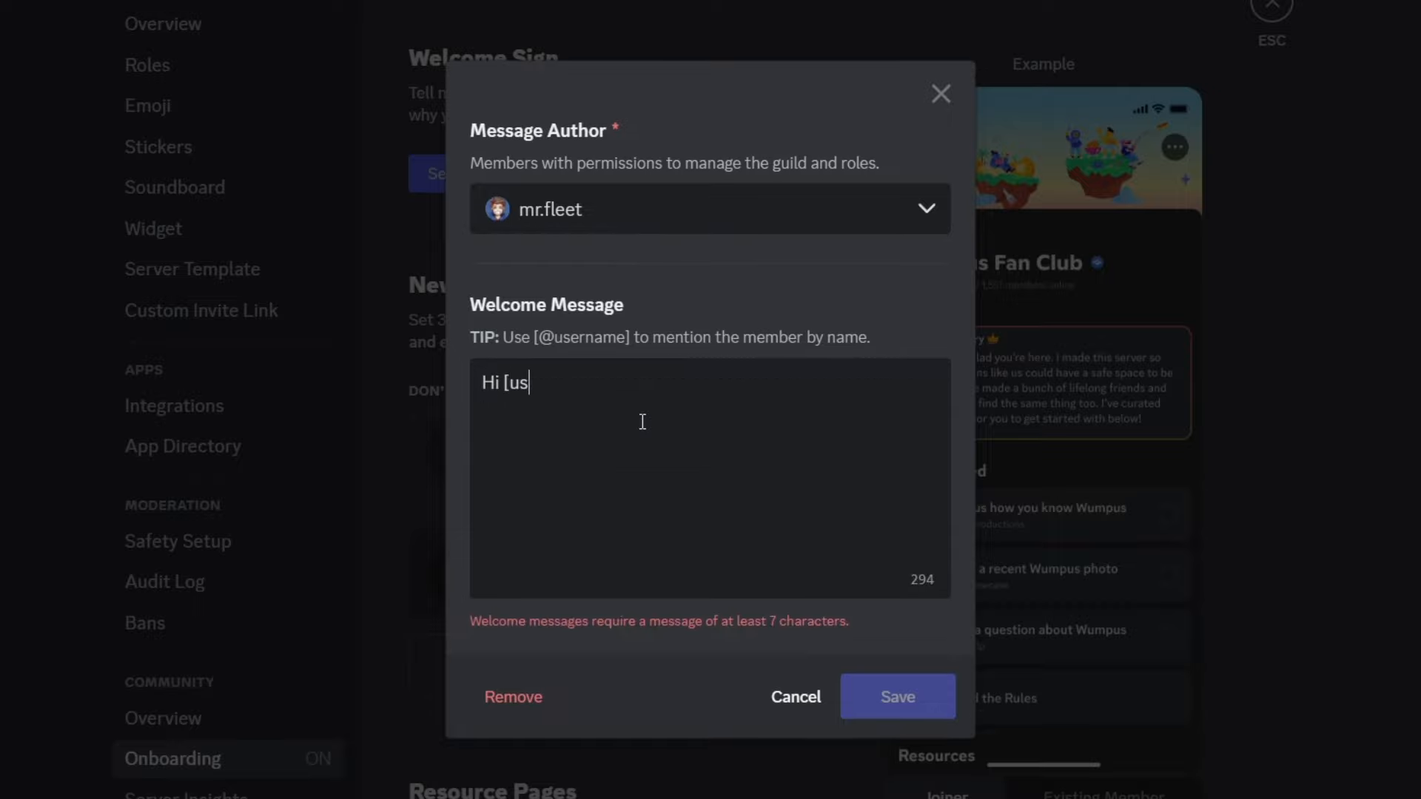
type("i [@use")
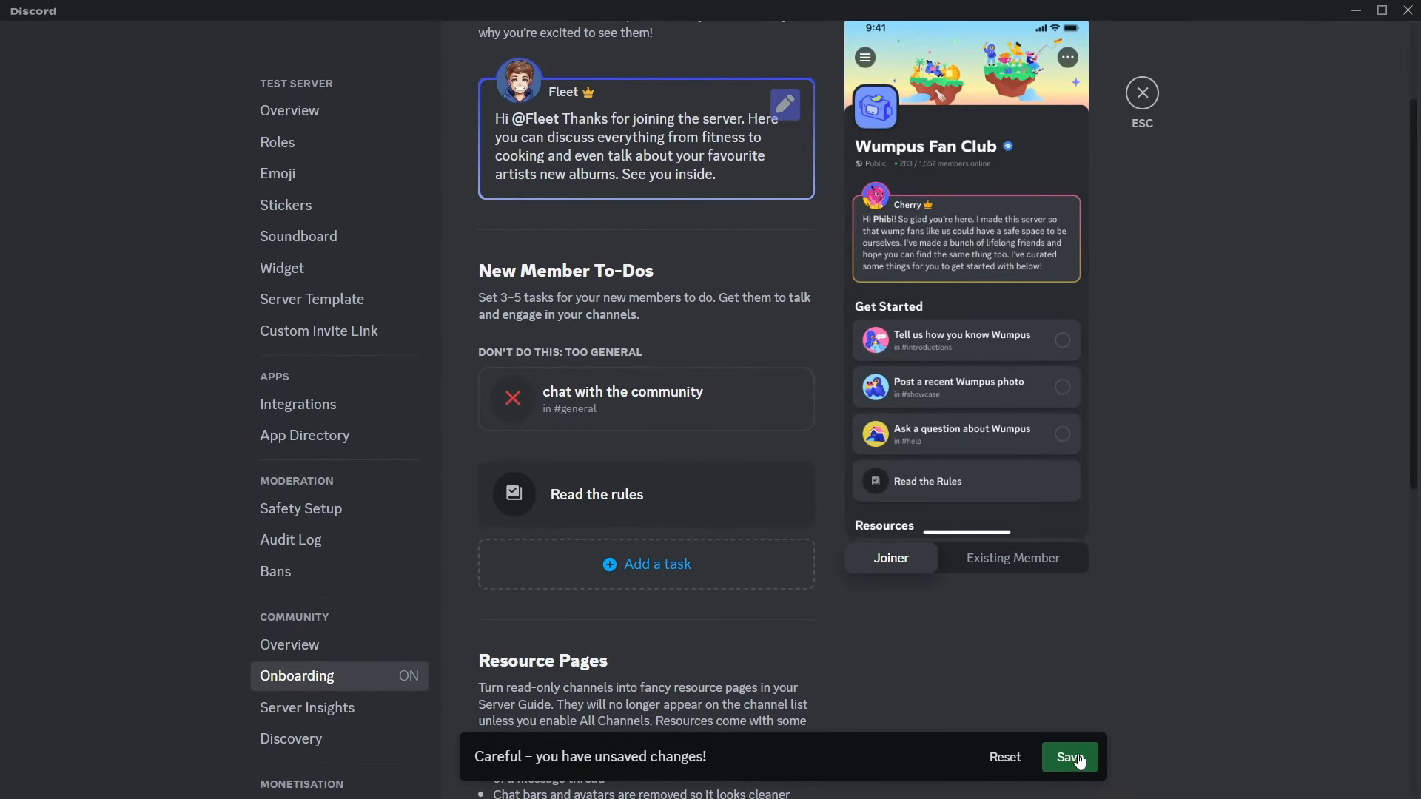
Add a new-member task "Introduce Yourself" in the introductions channel
left_click(686, 579)
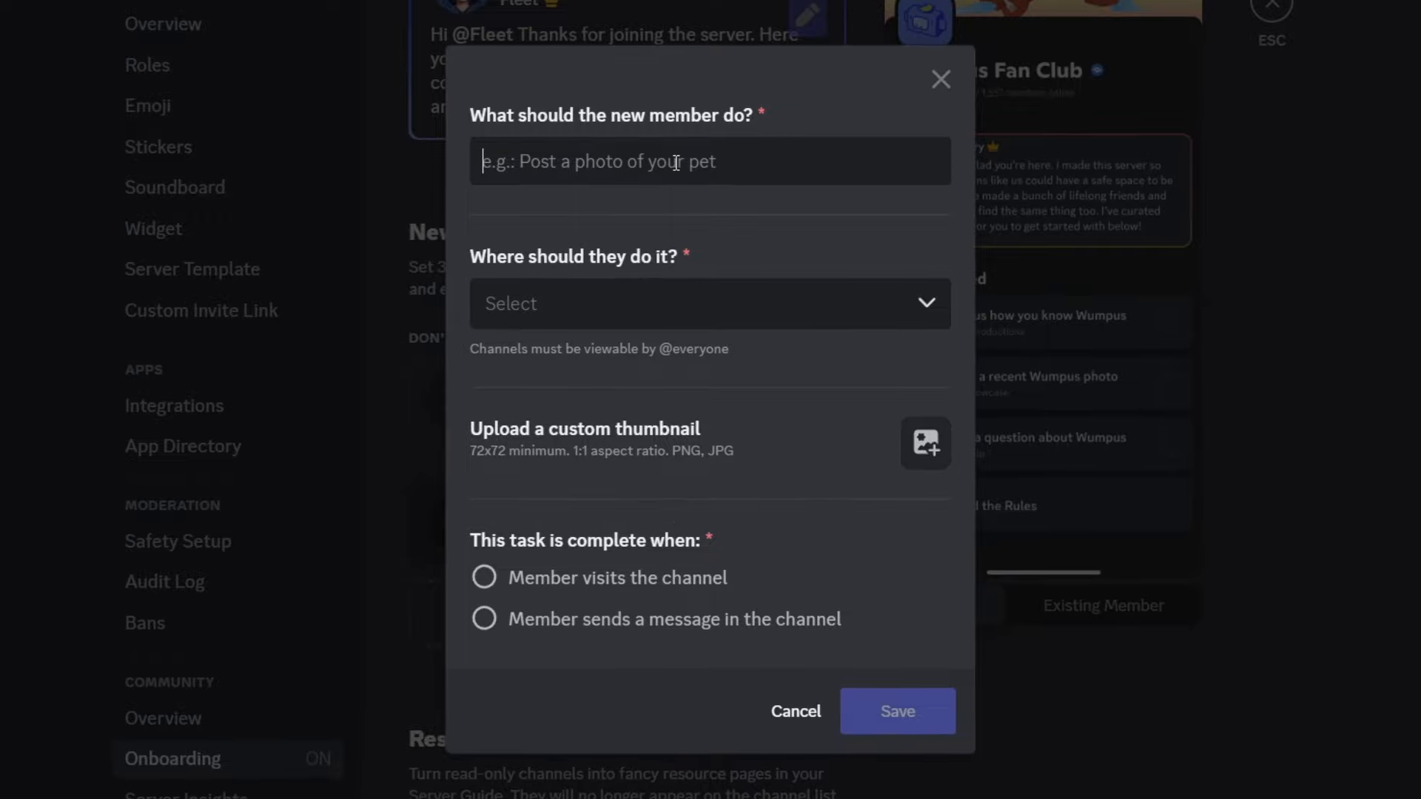
left_click(616, 319)
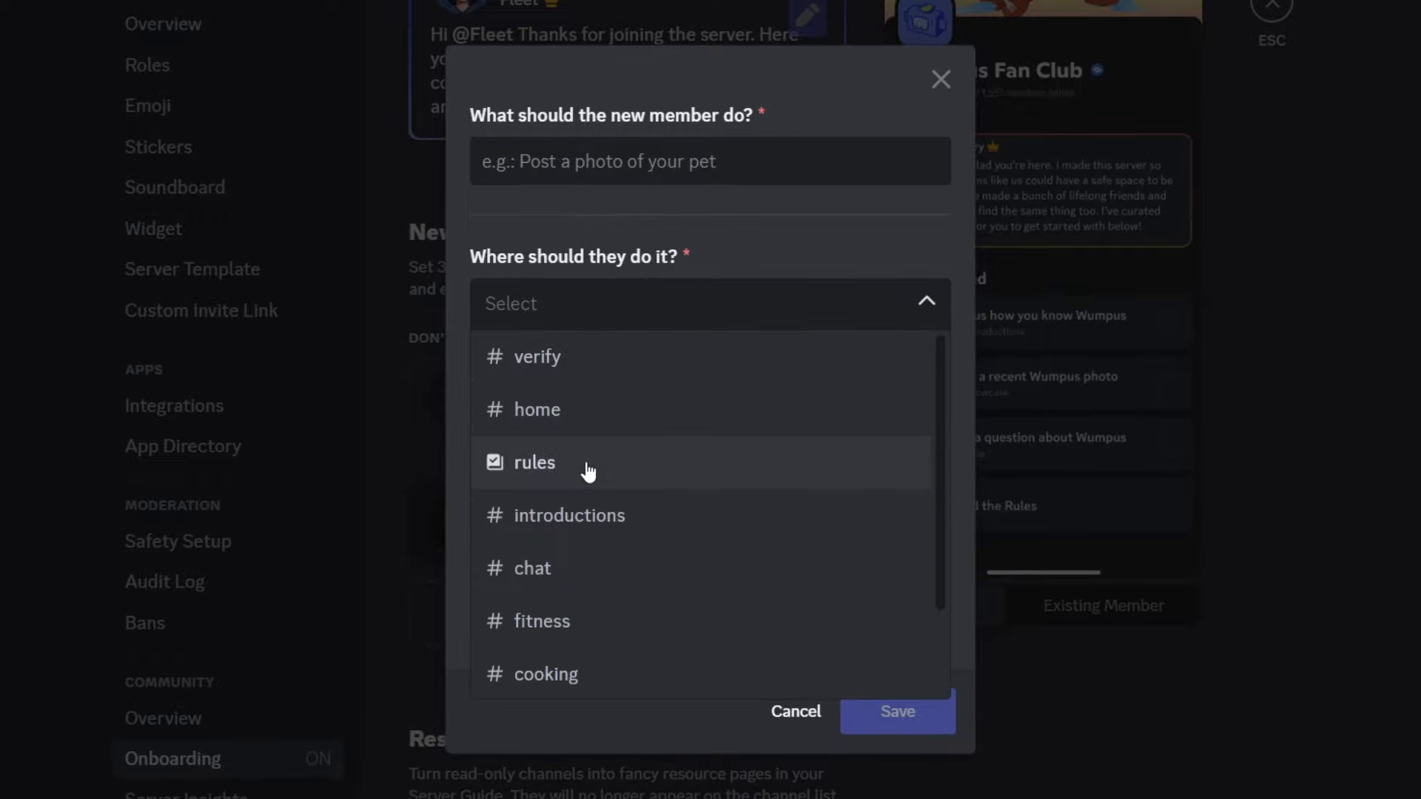
left_click(579, 524)
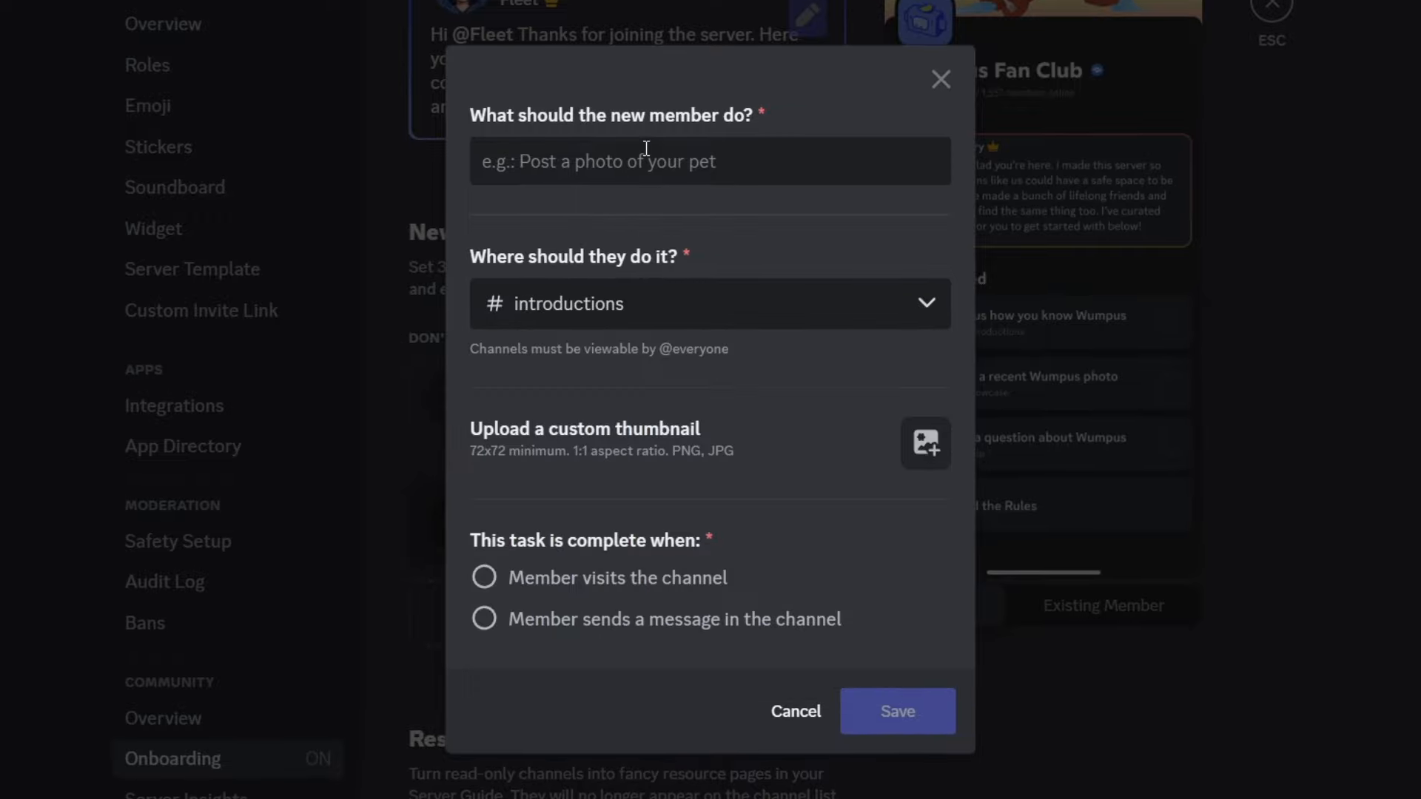
left_click(646, 148)
type("Introduce Yourself")
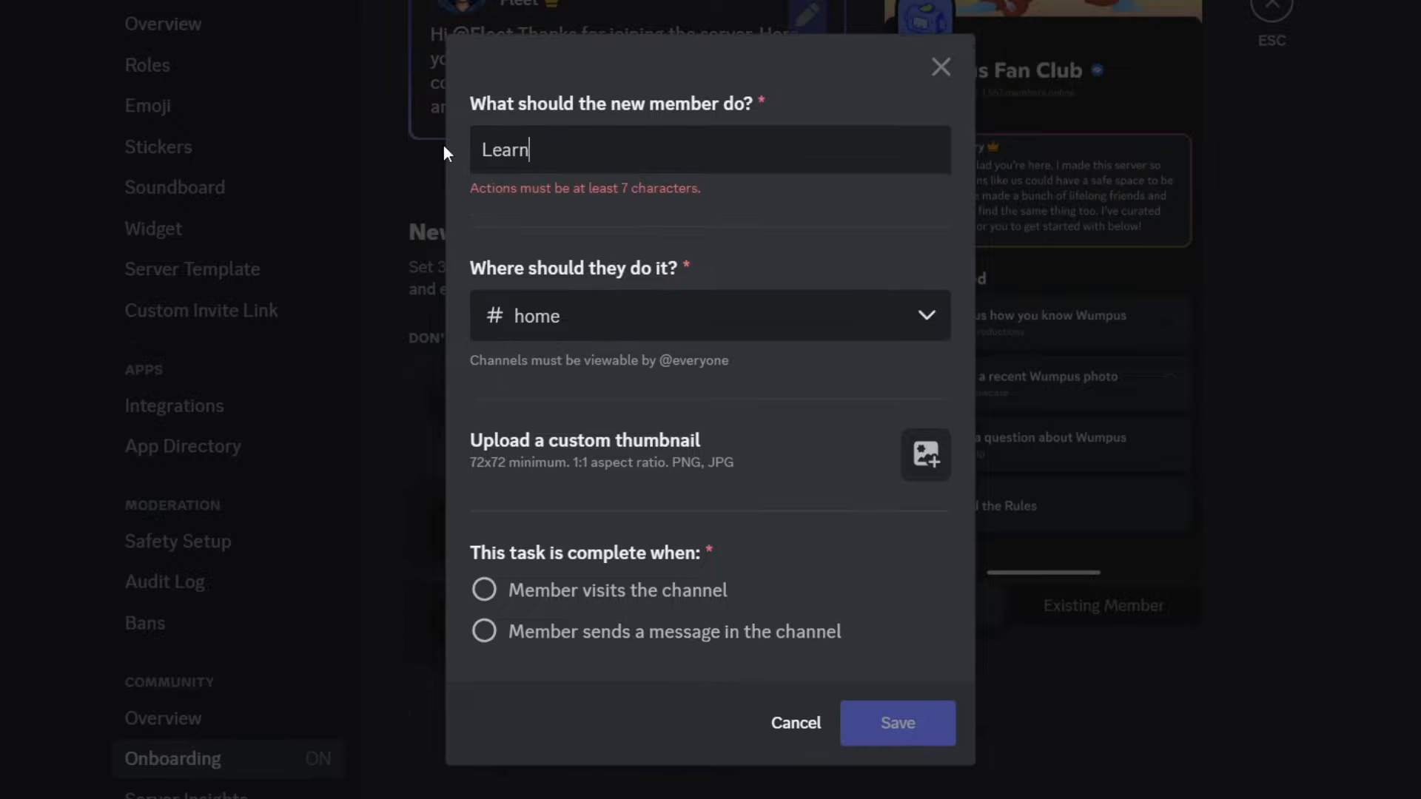
Add the tasks "Learn More About Us" in home and "Say Hi!" in chat, the latter complete when the member sends a message
type("More About Us")
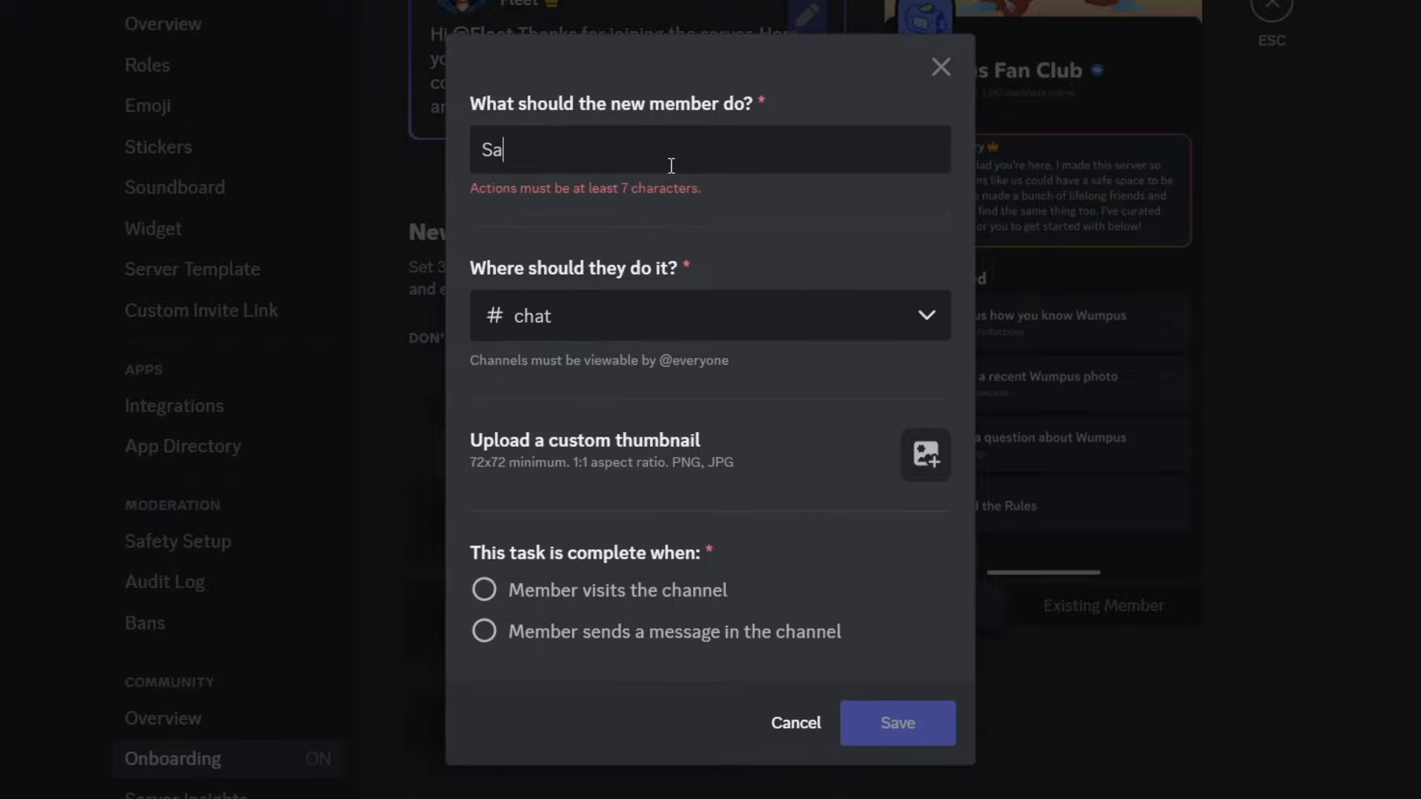
type("y Hi!")
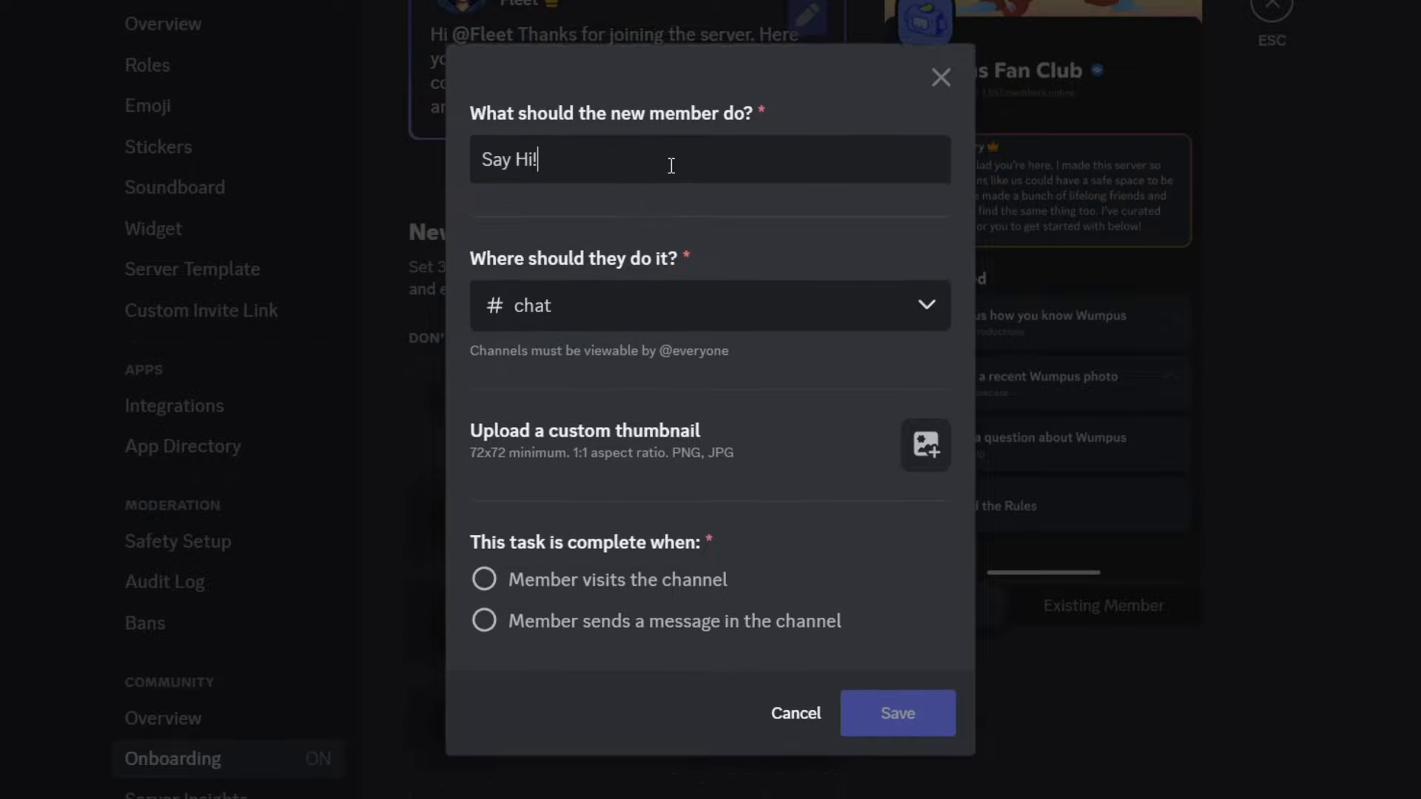
left_click(675, 618)
left_click(897, 711)
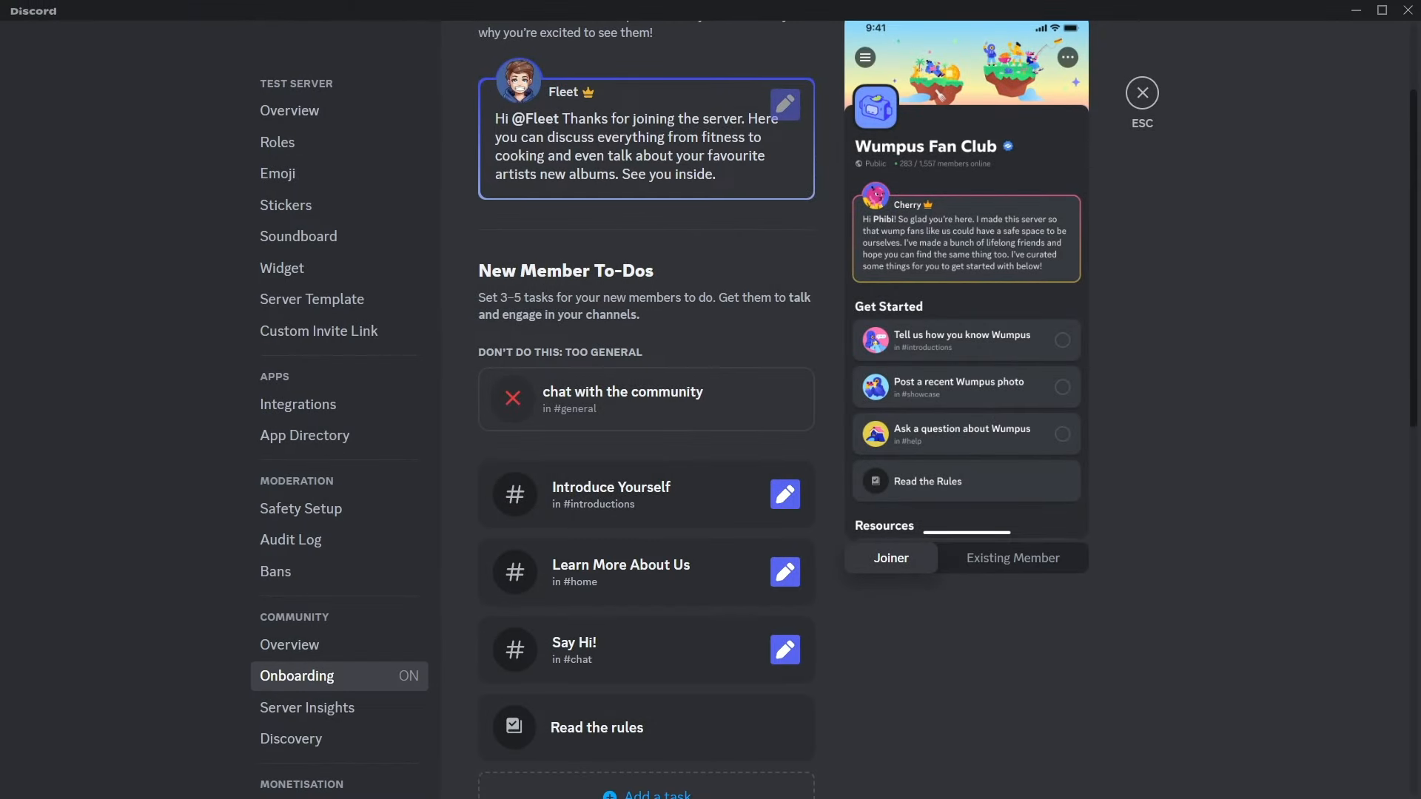
Add the recommended faq channel as a resource page in the Server Guide
scroll(809, 395, "down", 4)
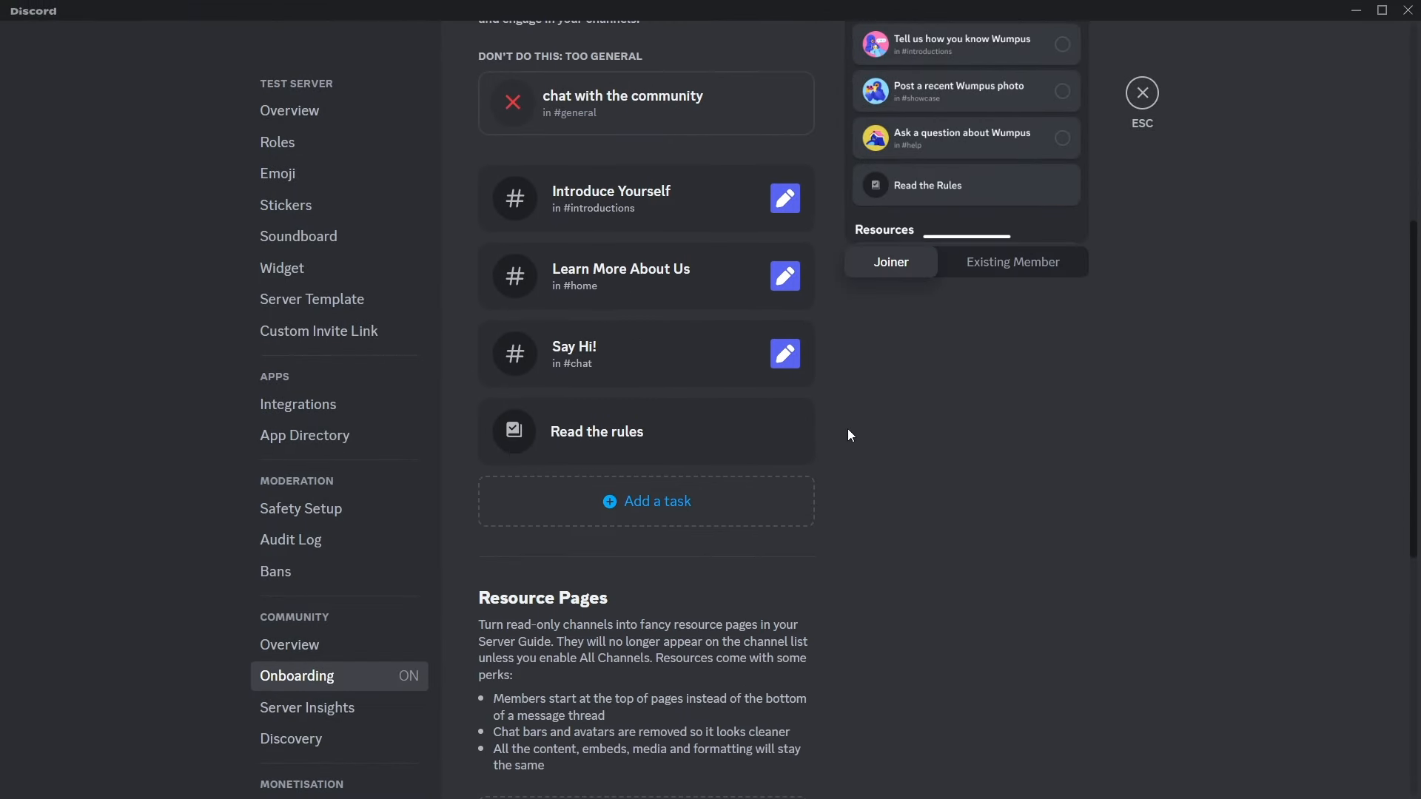
scroll(735, 556, "down", 3)
scroll(722, 530, "down", 2)
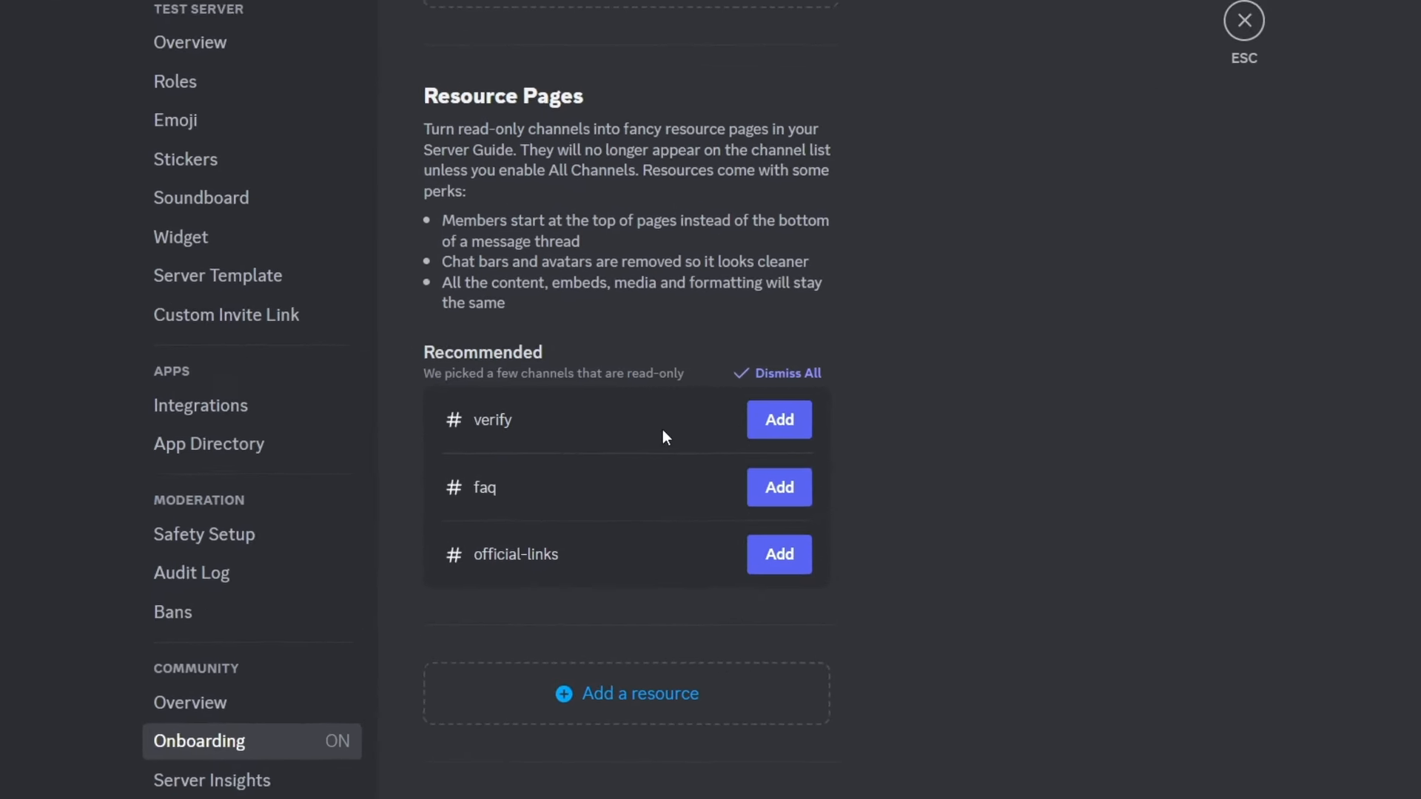
left_click(805, 500)
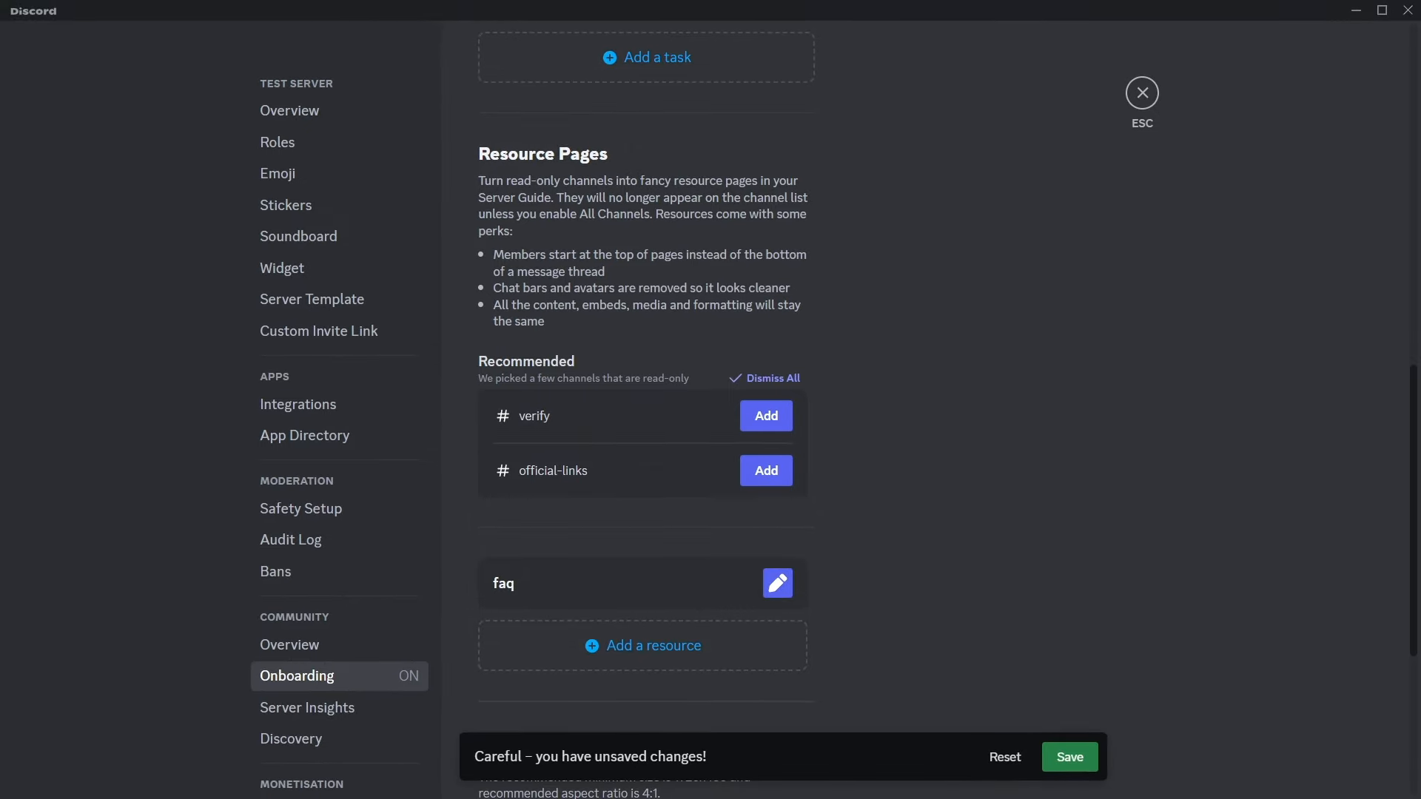
Add the recommended official-links channel as a resource page, save the Server Guide changes and leave the server settings
left_click(766, 480)
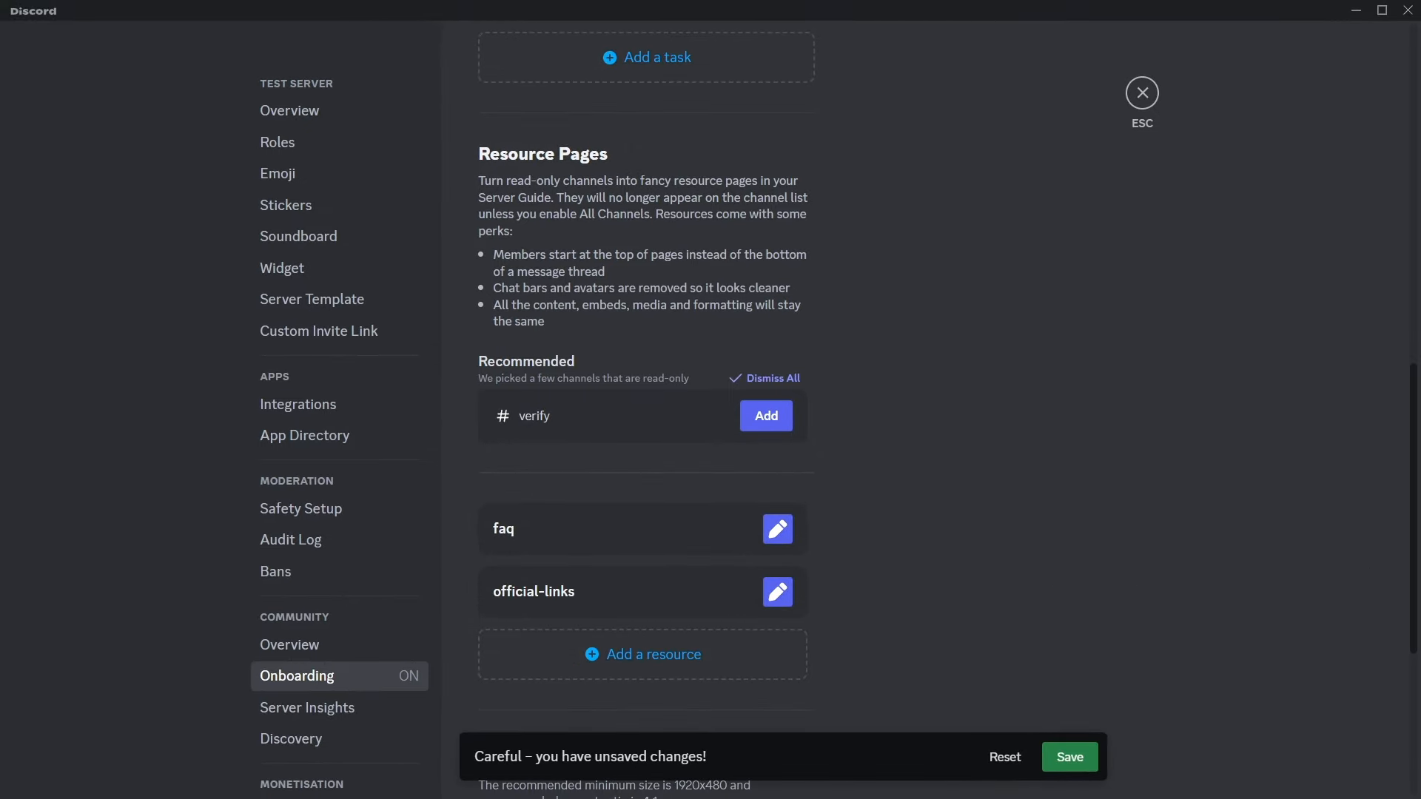
left_click(1070, 757)
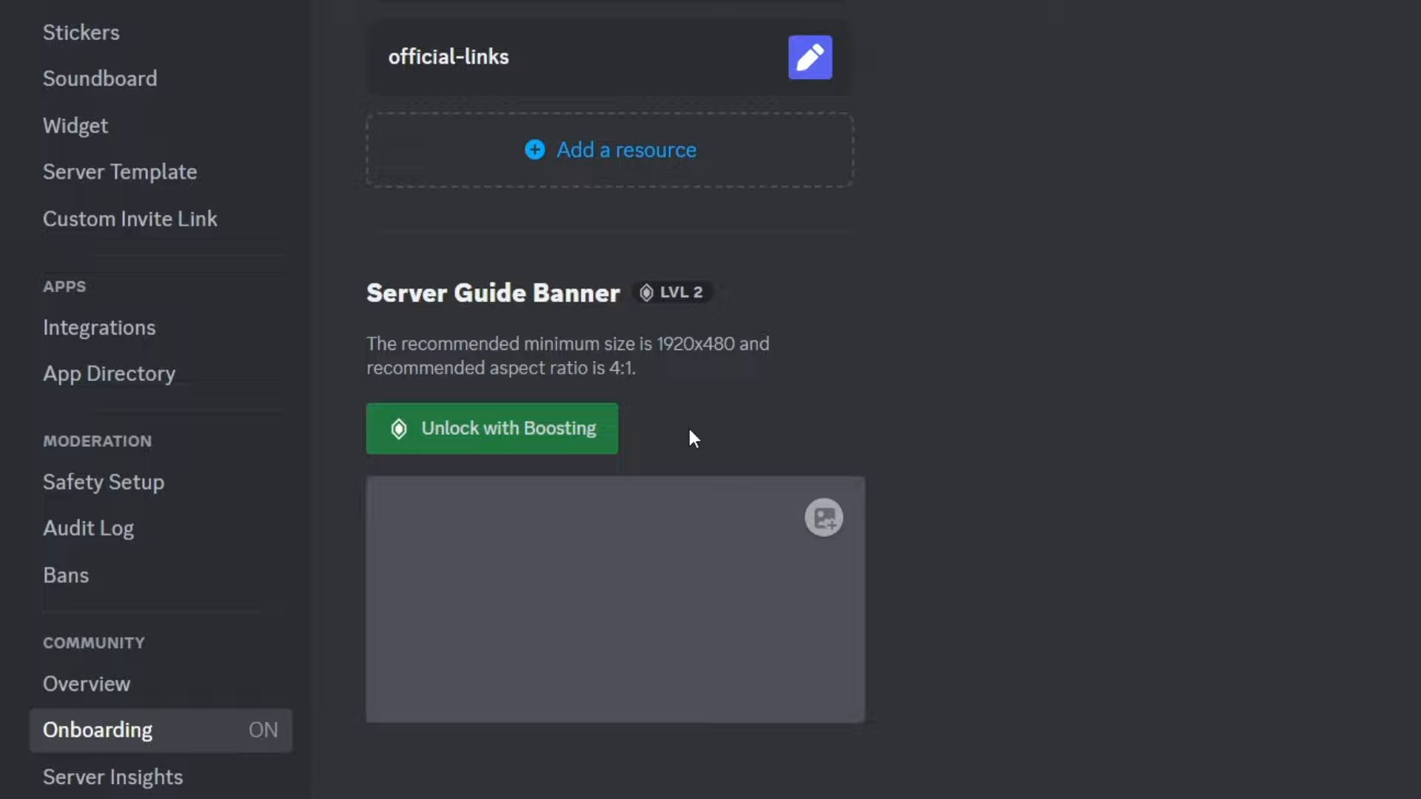
scroll(1109, 511, "up", 15)
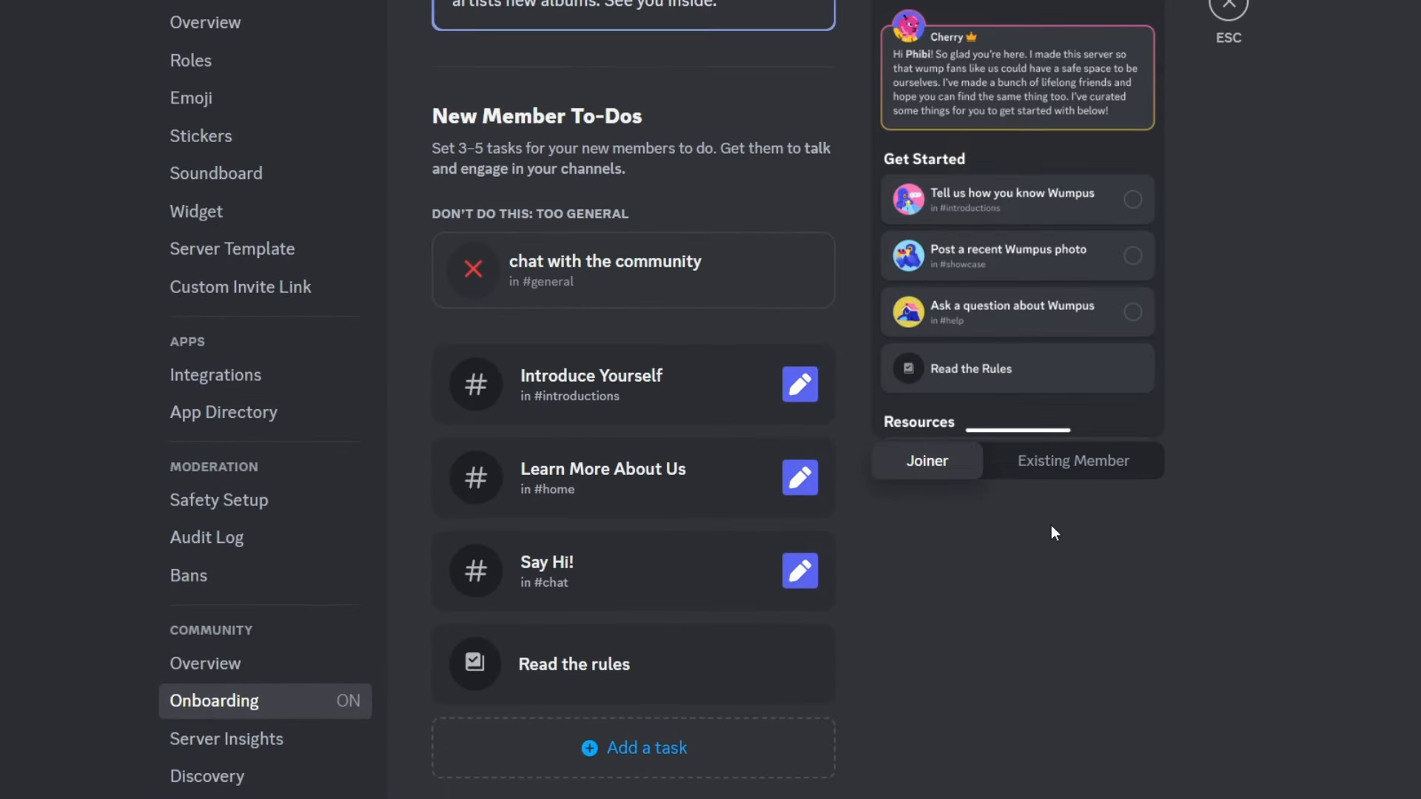
scroll(1051, 532, "up", 4)
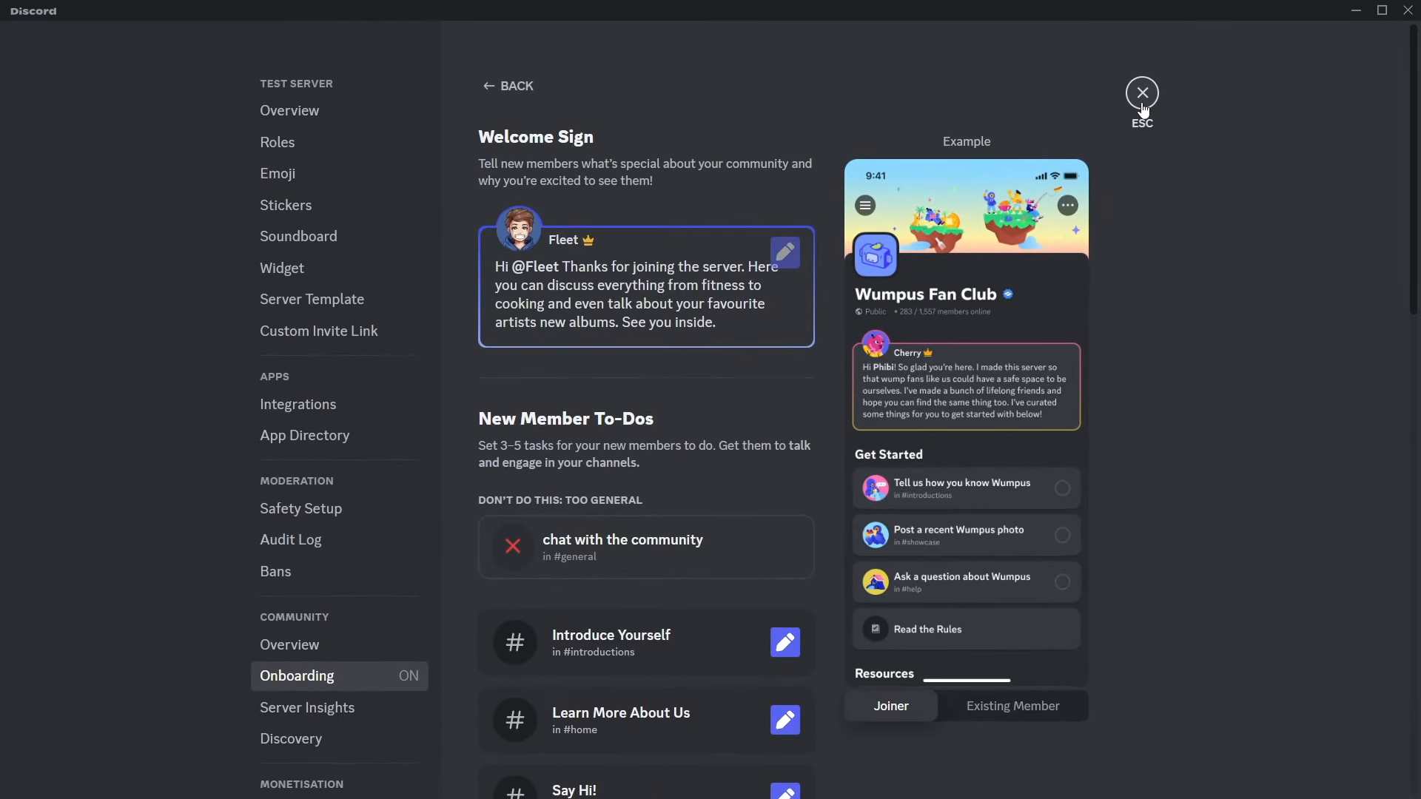
left_click(1142, 104)
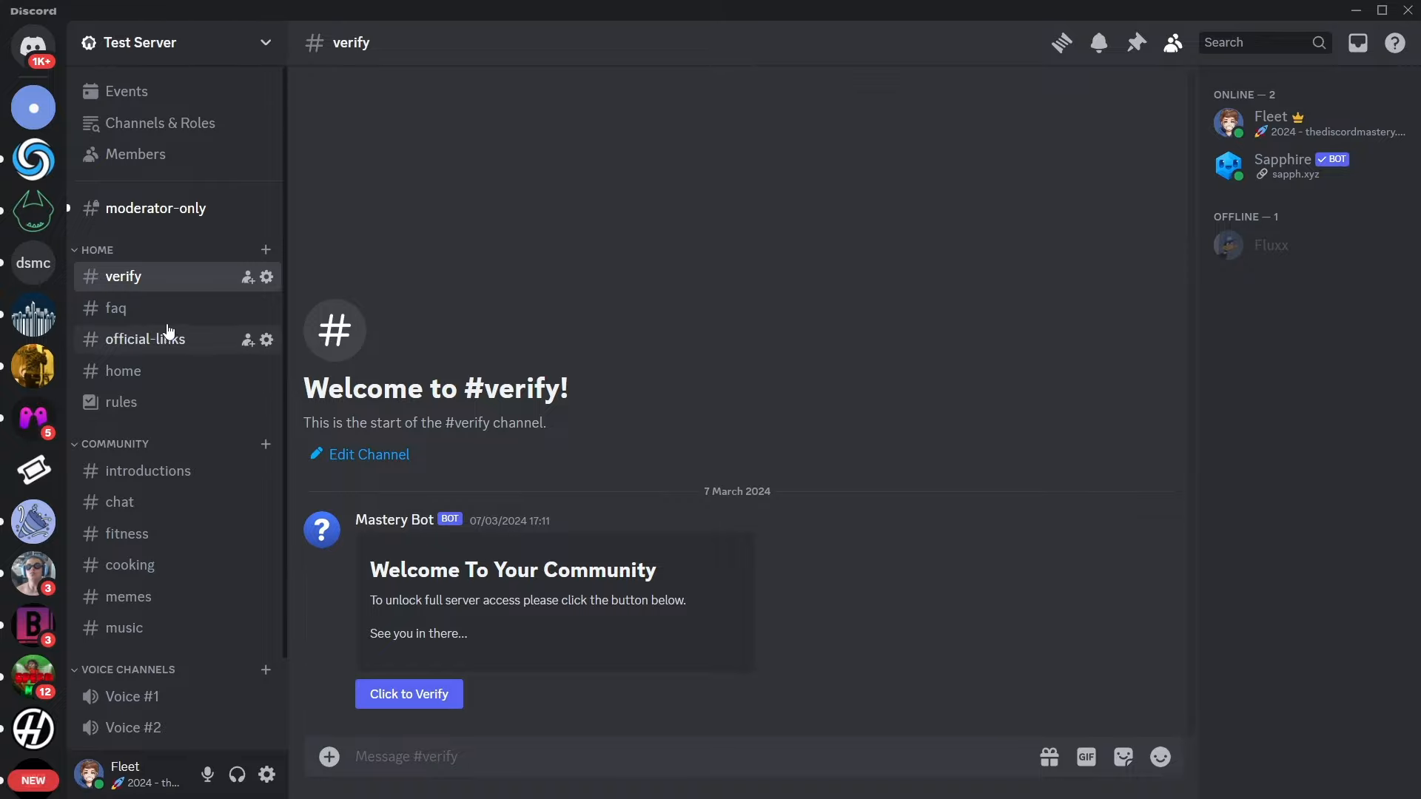
Open the role settings of Test Server and start creating a new role
left_click(140, 43)
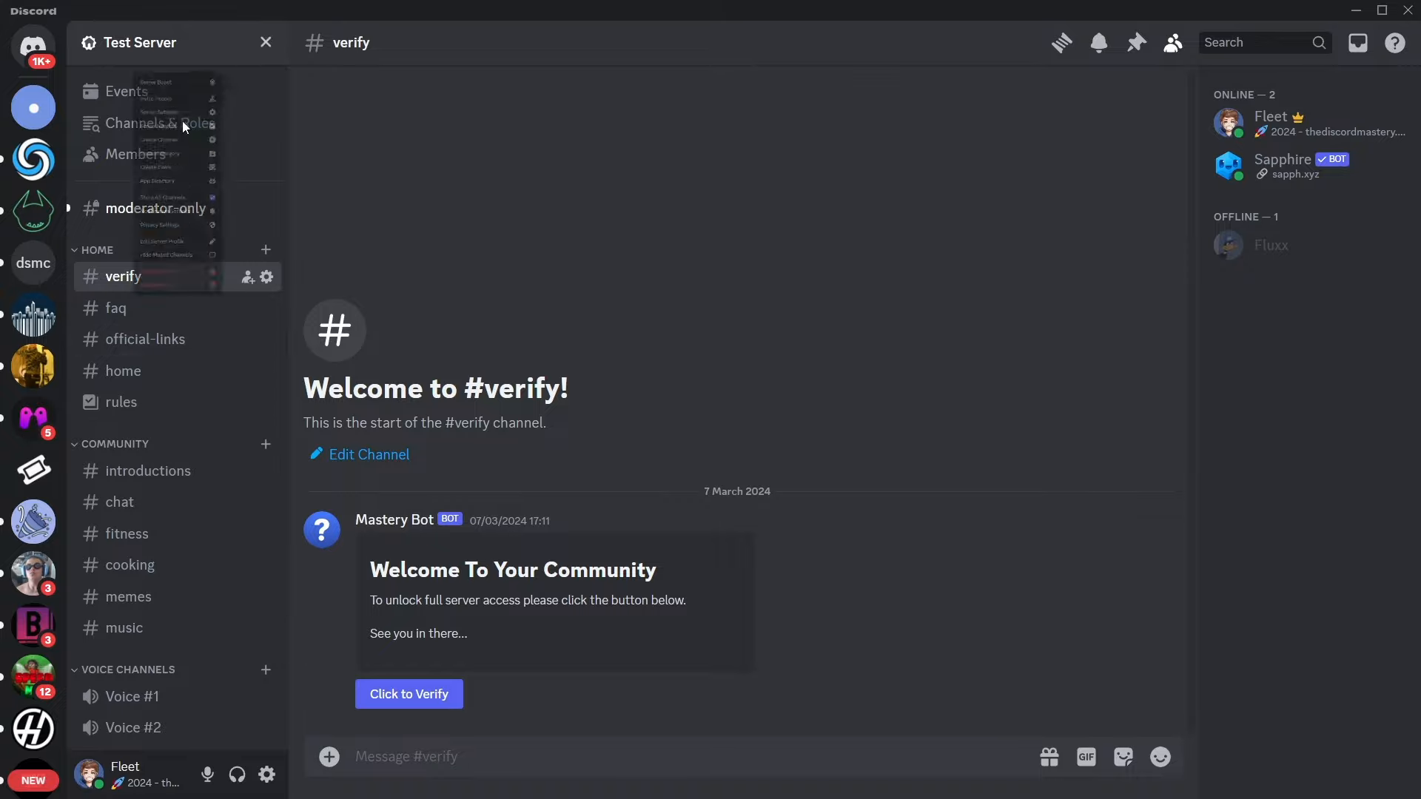
left_click(184, 158)
left_click(326, 153)
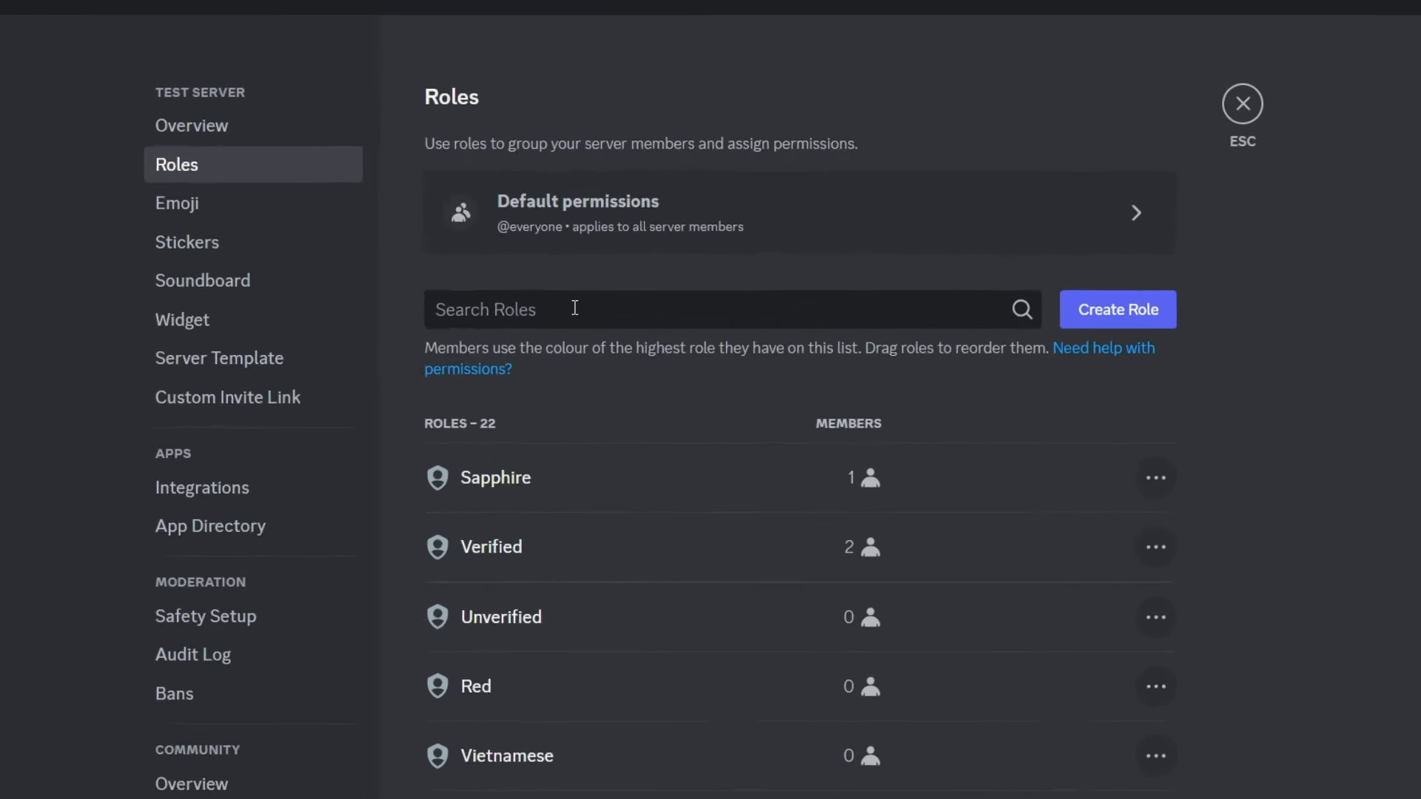
left_click(1087, 312)
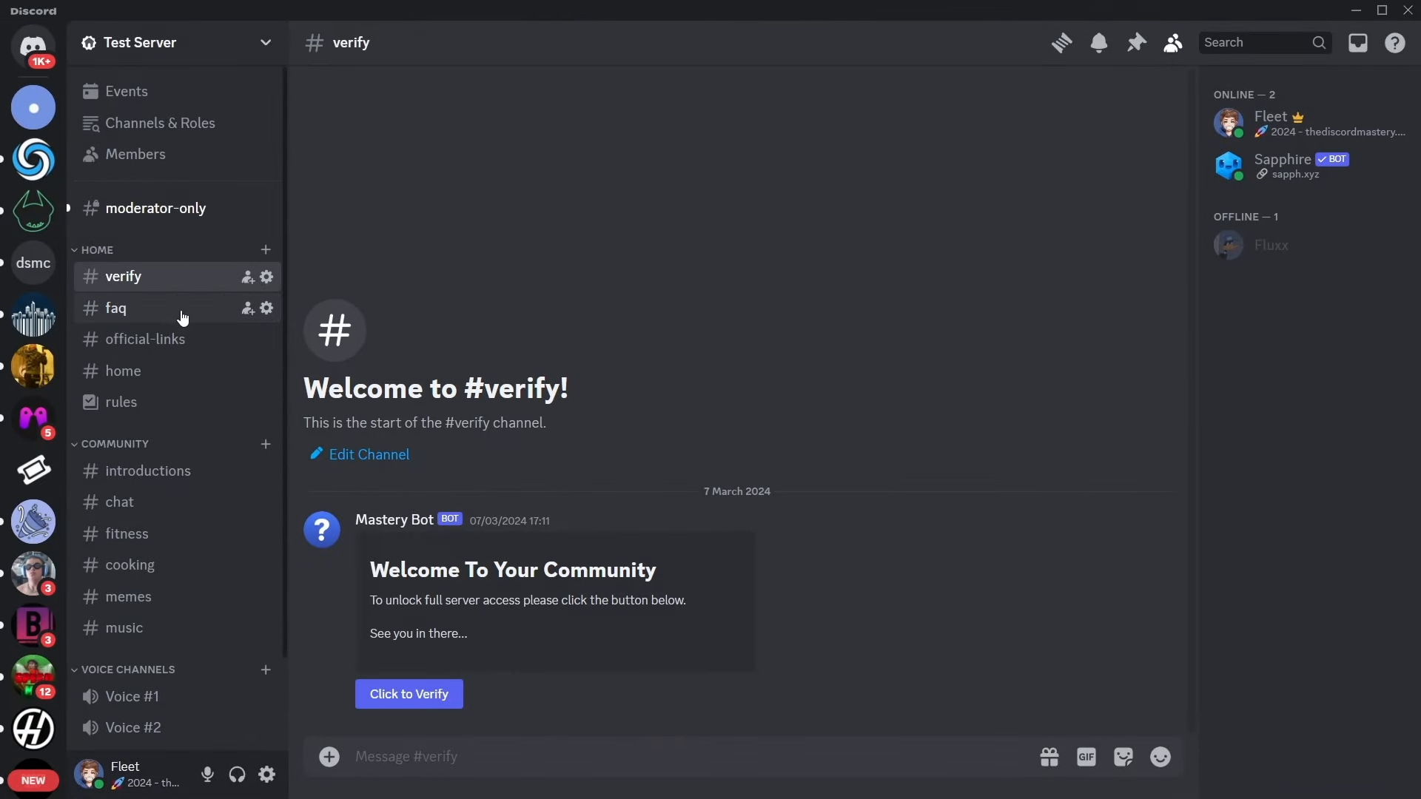
Add the Free User role to the verify channel's permissions and deny it View Channel
left_click(267, 278)
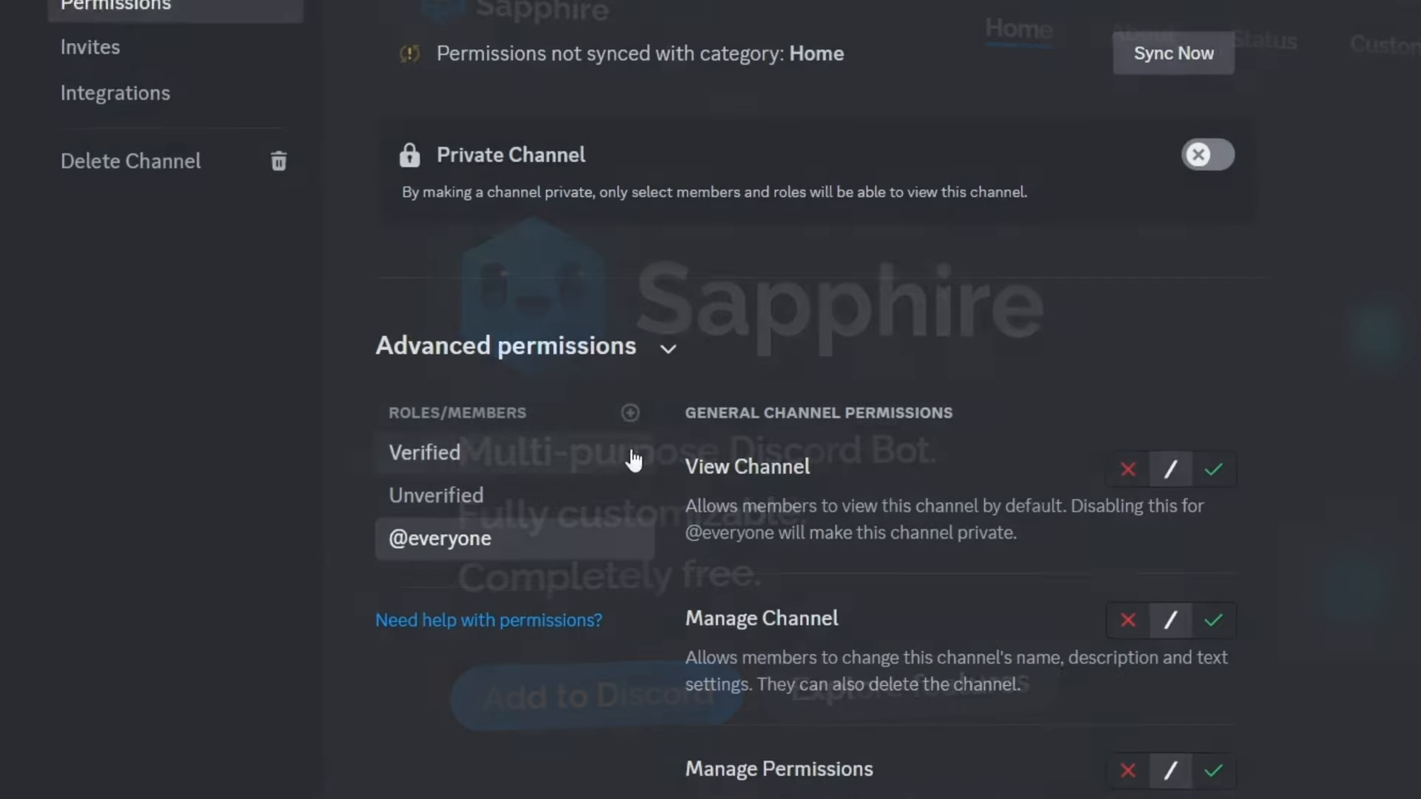
left_click(629, 412)
type("fre")
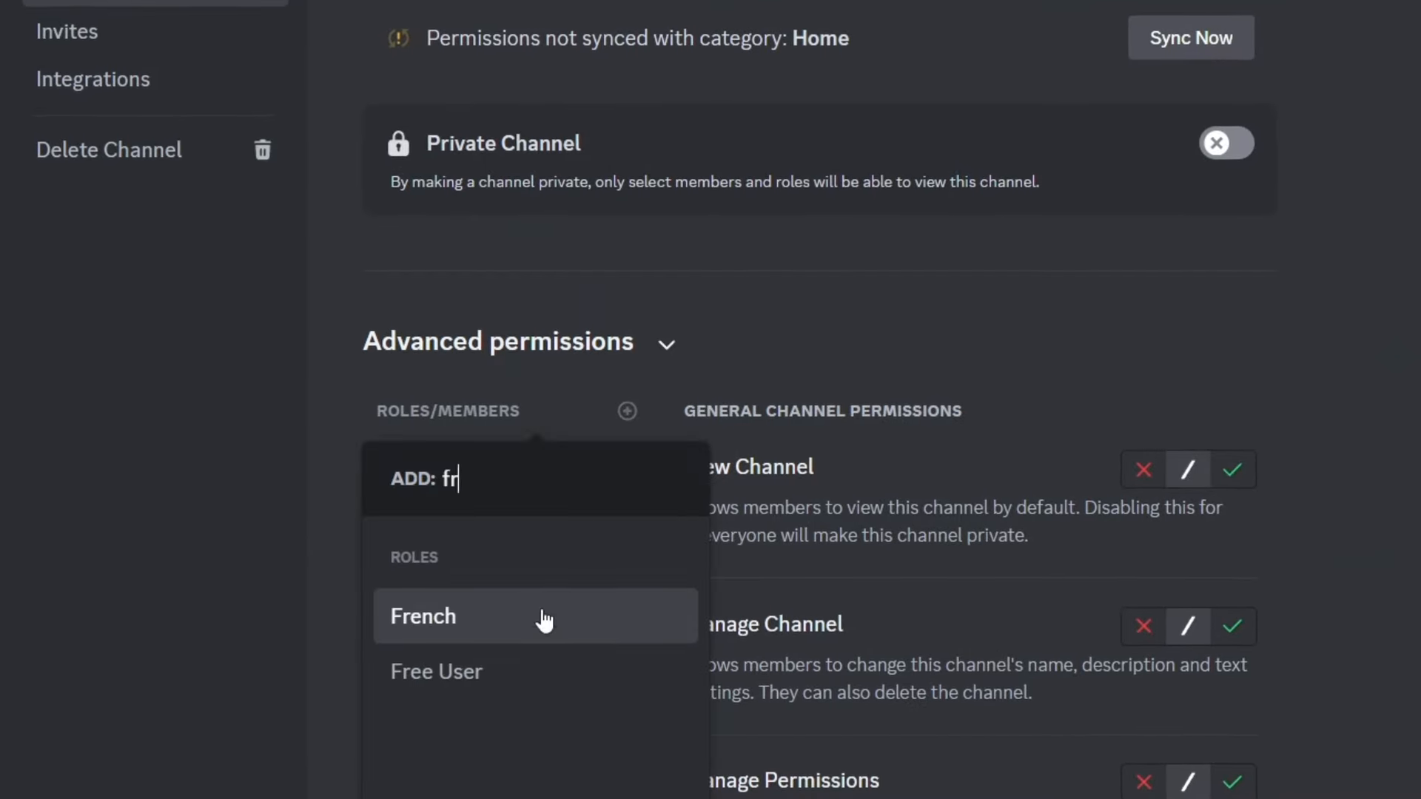
left_click(549, 663)
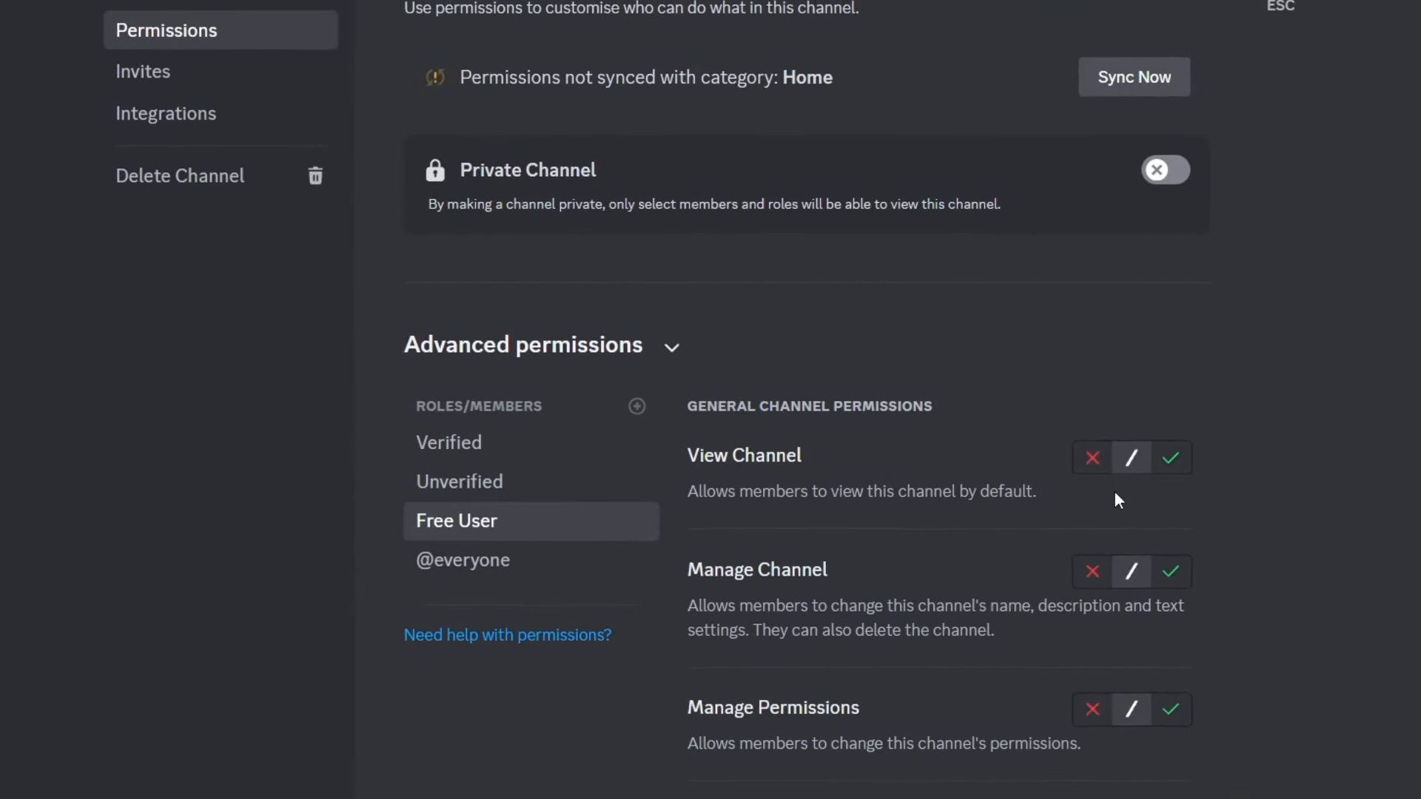
left_click(1092, 457)
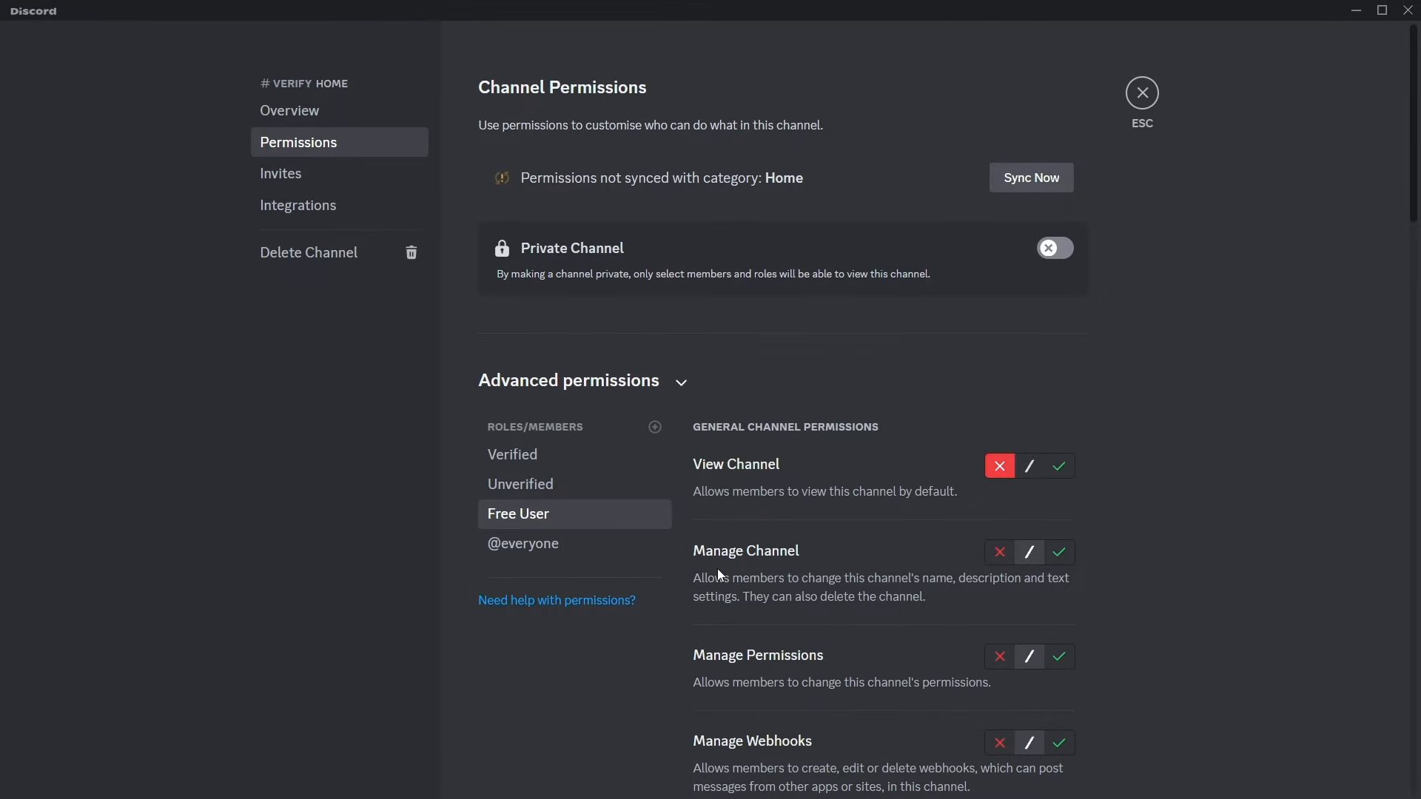
key("Escape")
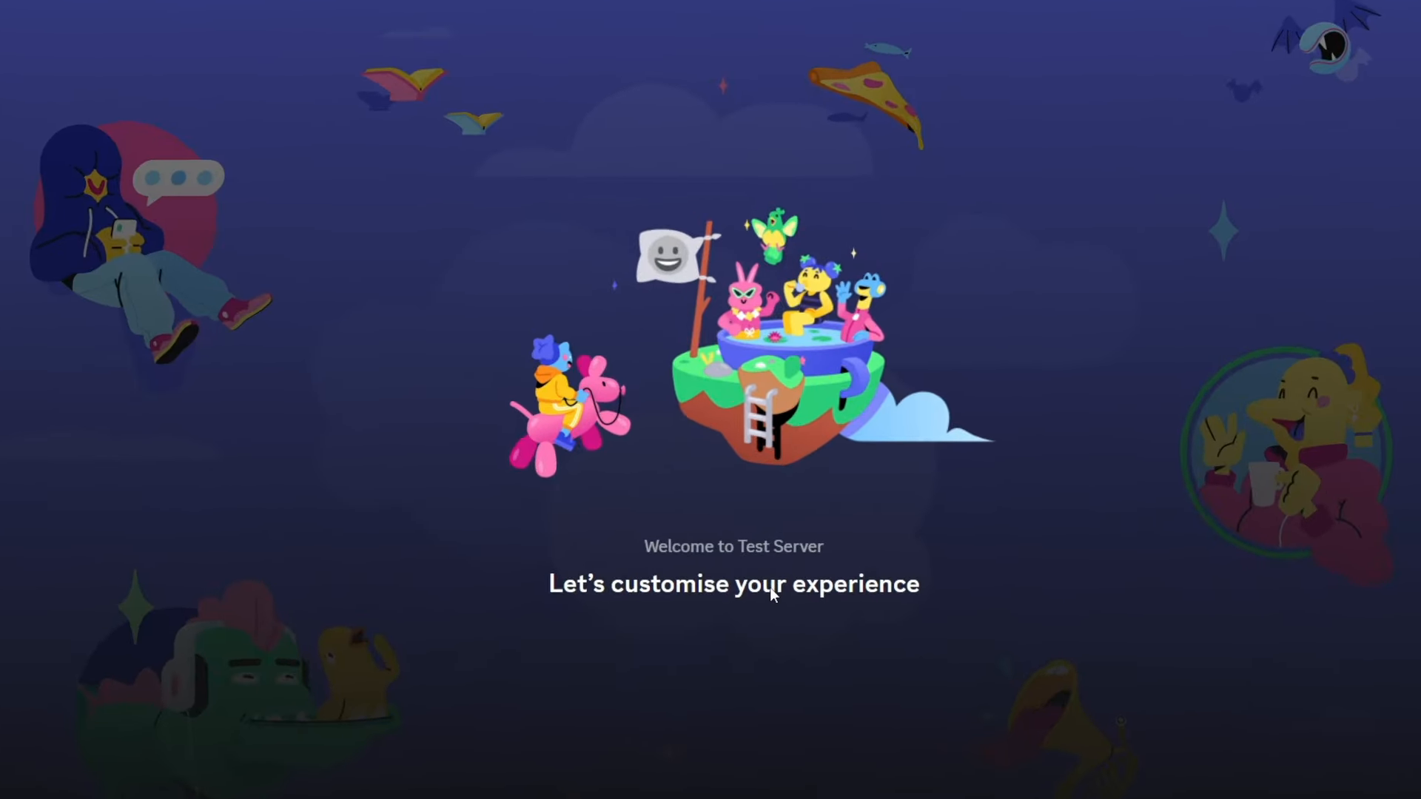
Complete the onboarding questions as a new member, choosing English for the languages spoken, and enter the server
left_click(587, 305)
left_click(1124, 750)
left_click(696, 254)
left_click(681, 337)
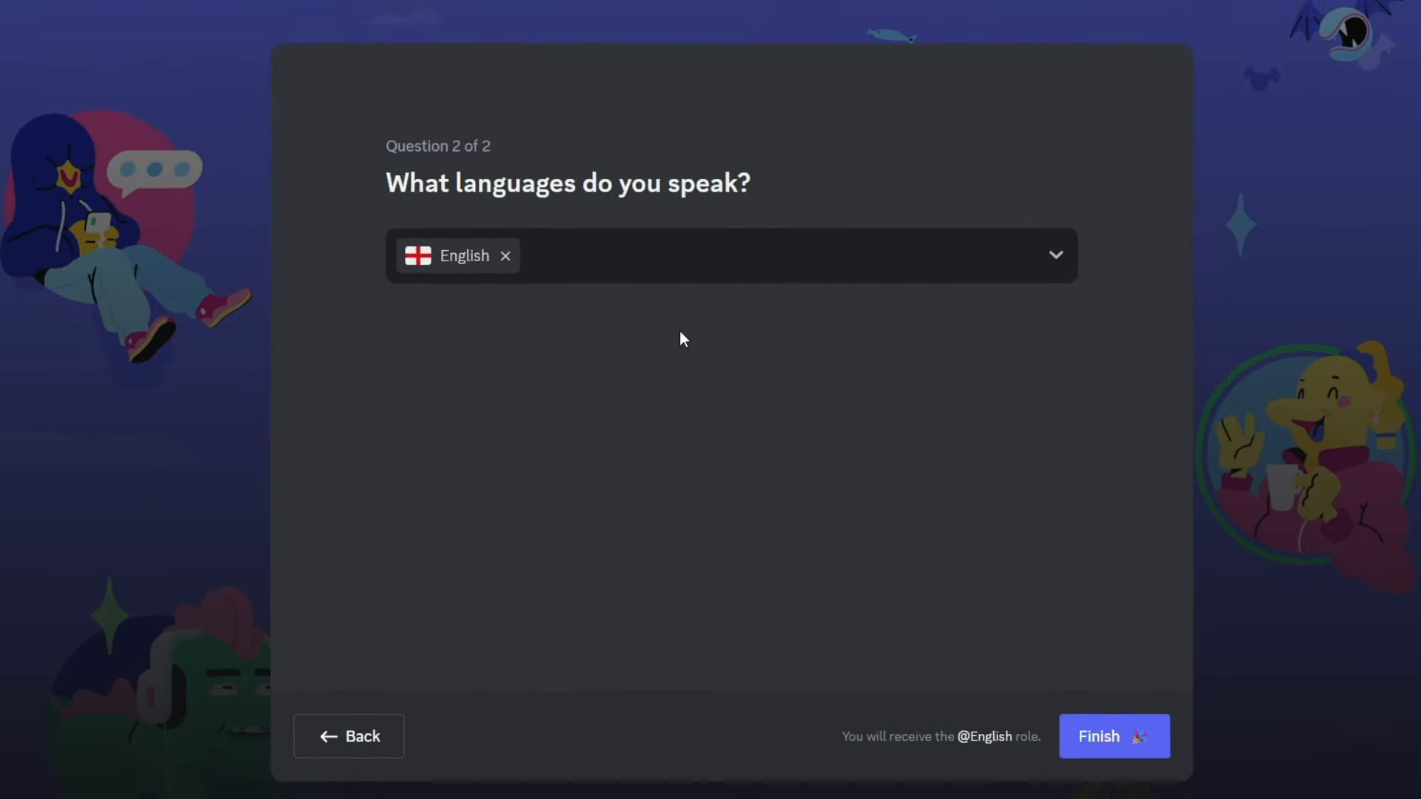
left_click(1114, 736)
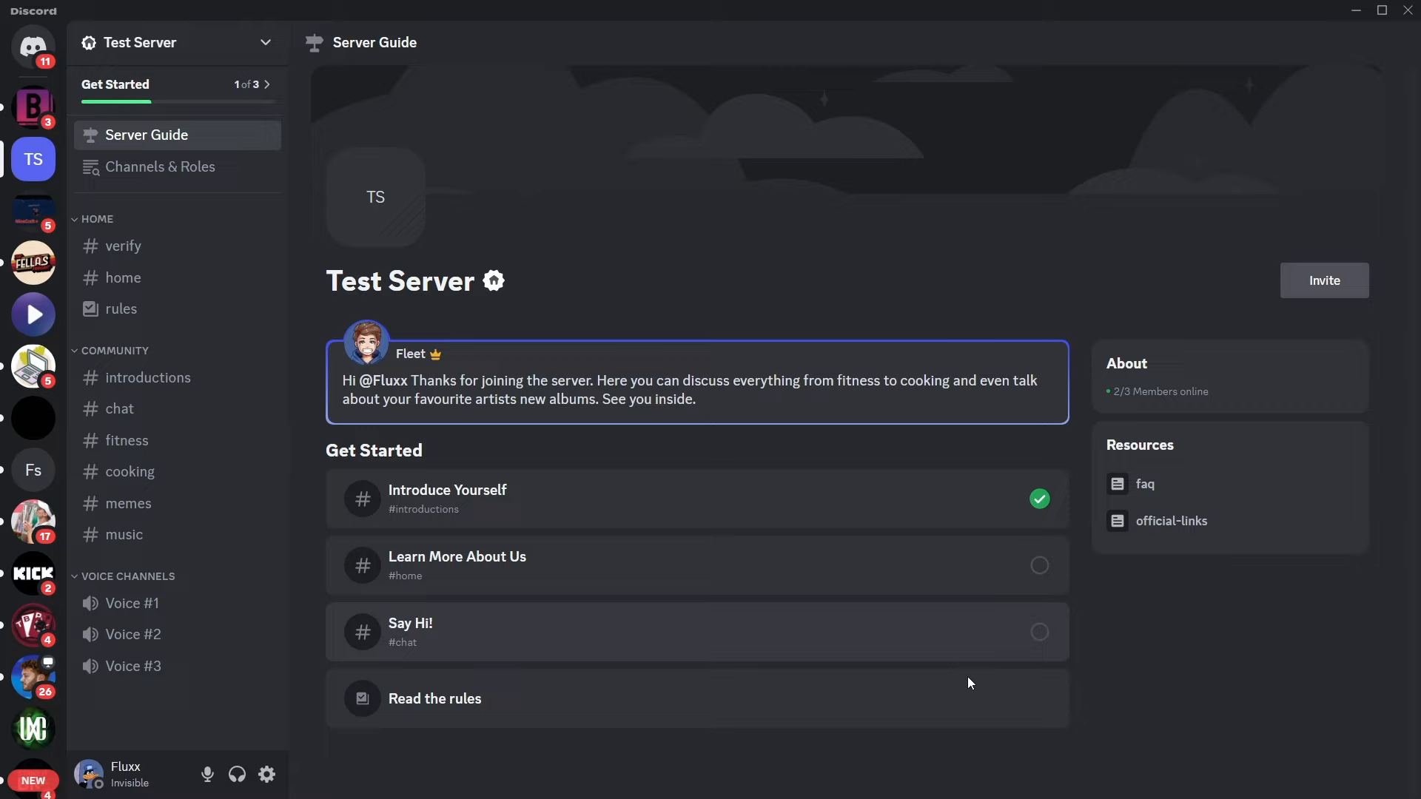
Check the member's Server Guide by viewing the faq resource and following the "Learn More About Us" and "Say Hi!" tasks
left_click(1158, 502)
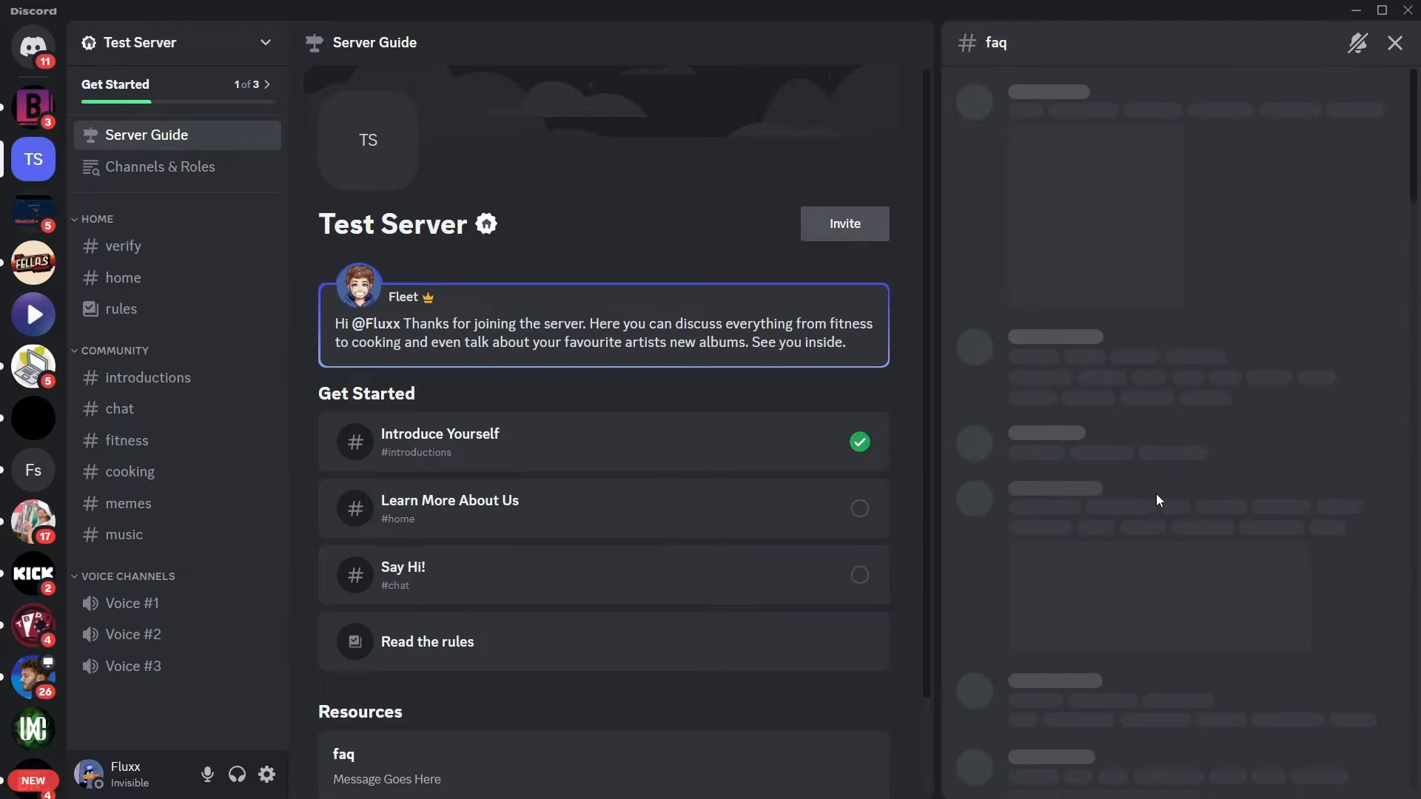
left_click(1392, 43)
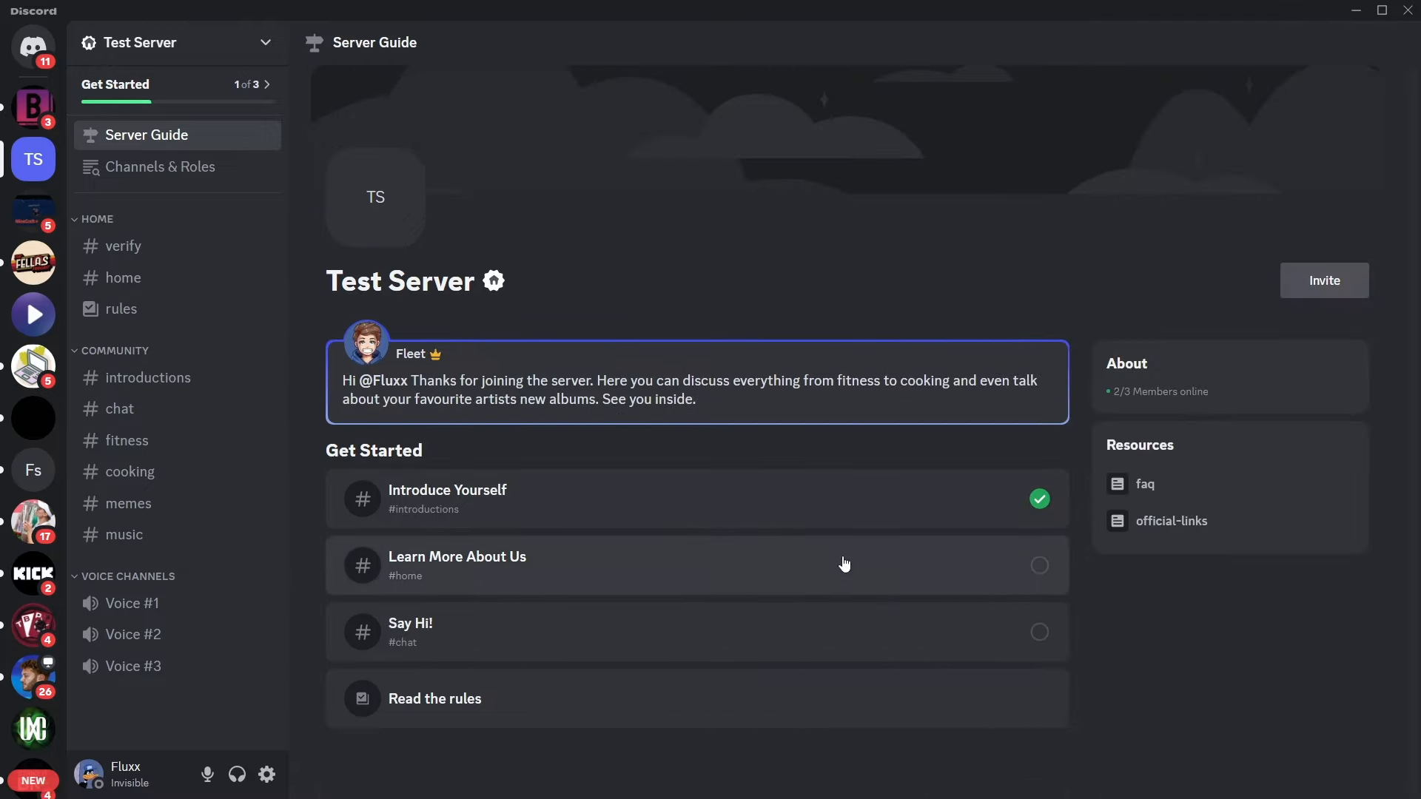
left_click(844, 564)
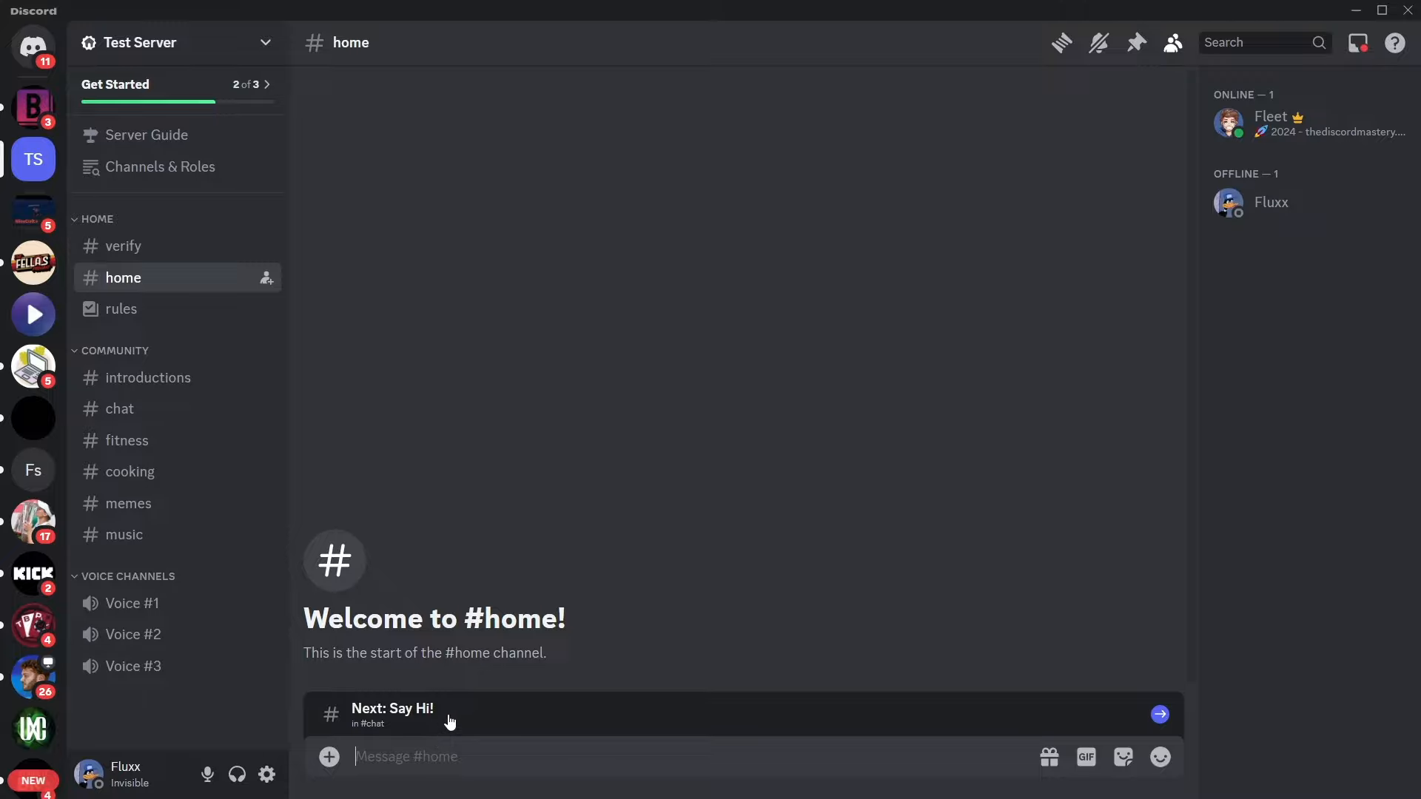
left_click(577, 723)
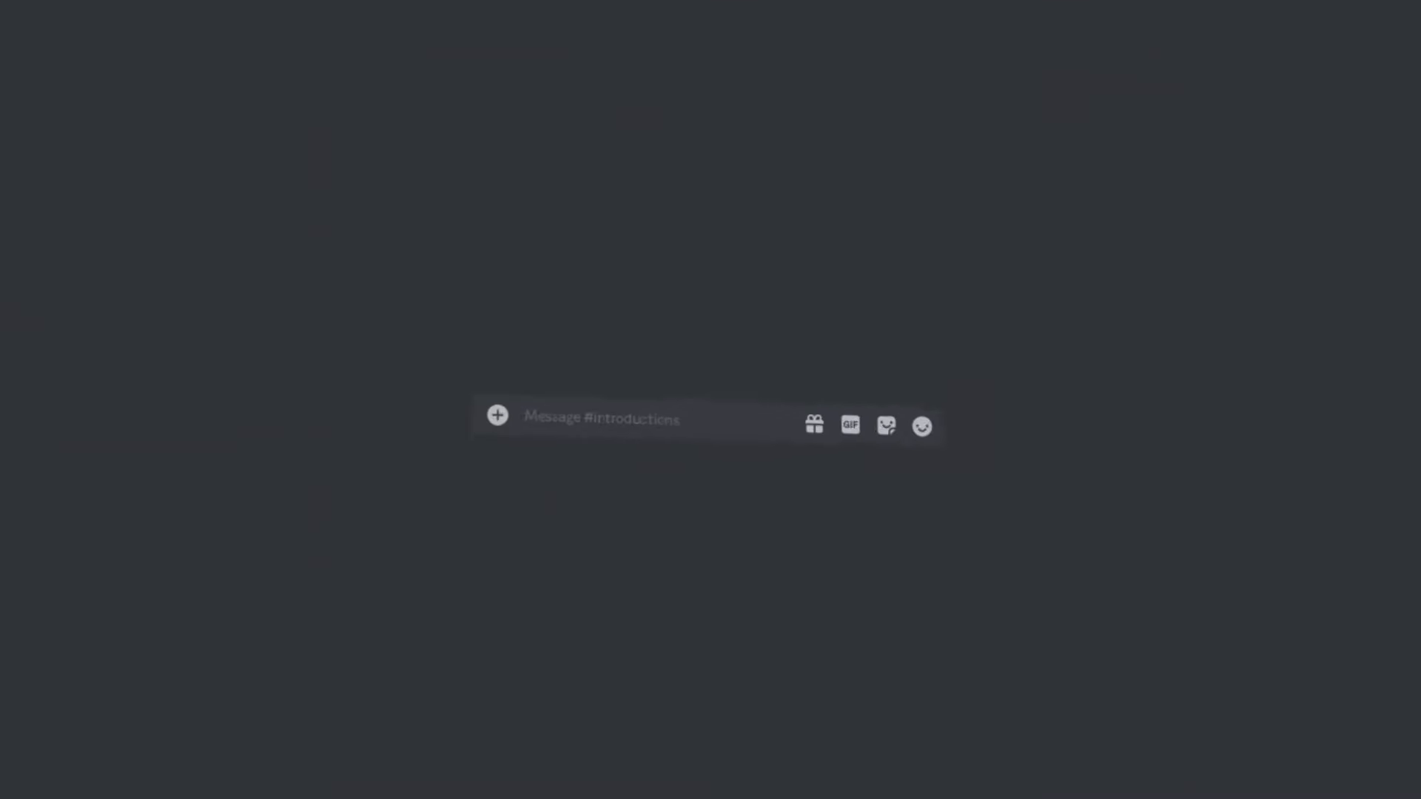
Post a self-introduction in the introductions channel with a name, "I am a content creator" and an invitation to subscribe and join the mastery
type("My name is Flee")
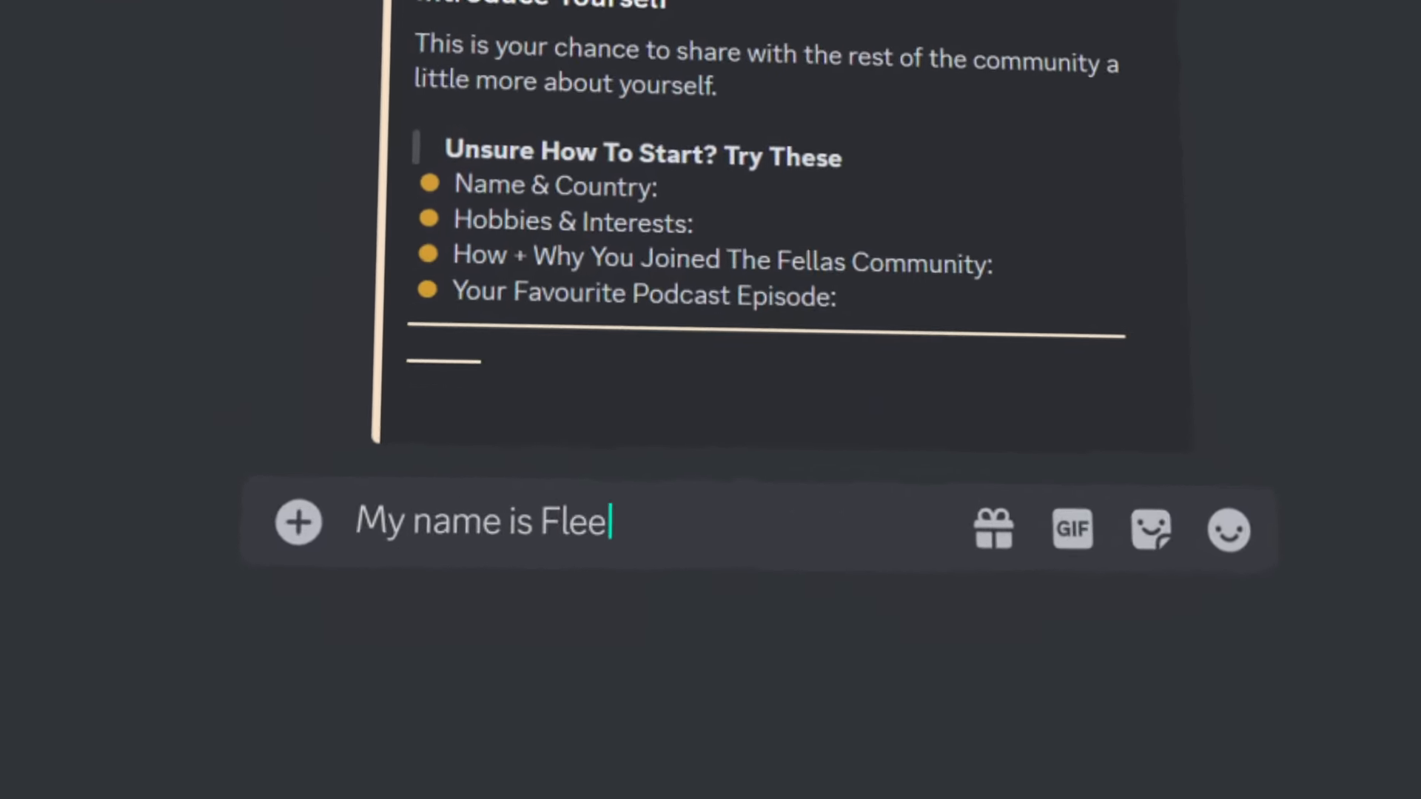
type("t, I am a content creator, if you're reading this then you should subscribe and join the mastery!")
key("Return")
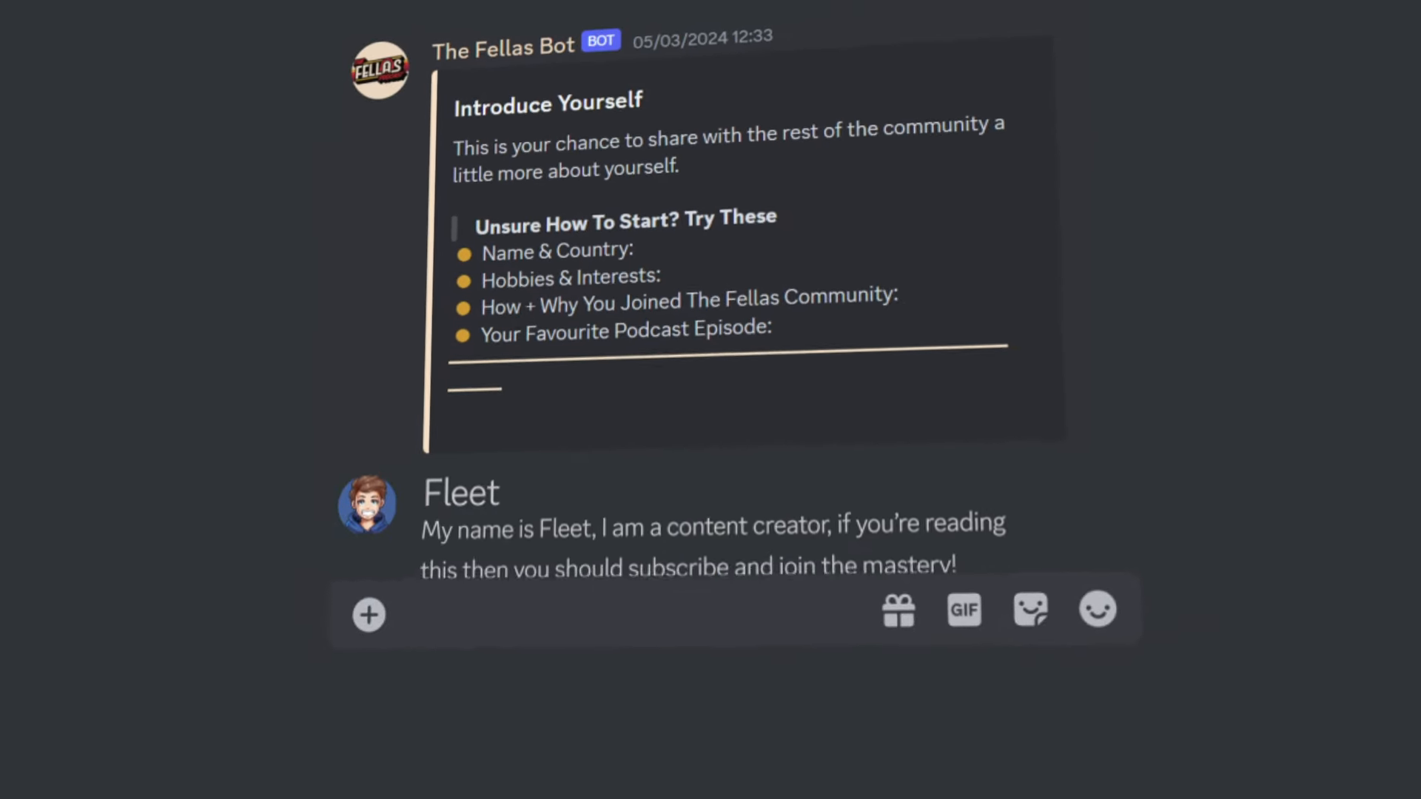